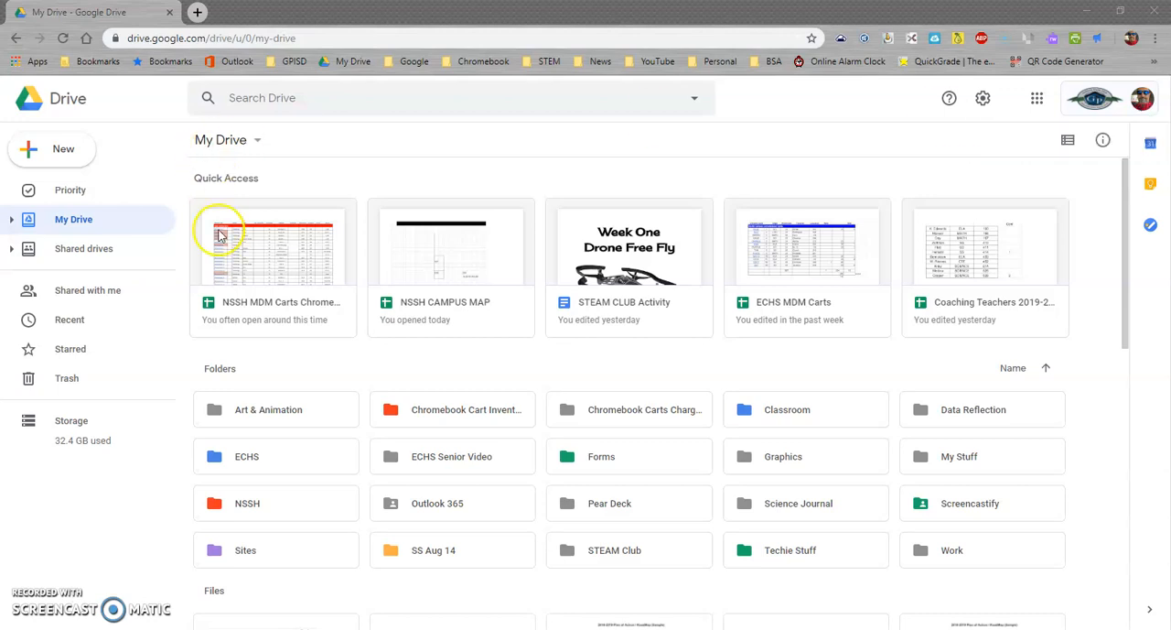
Create a new blank Google Form from My Drive
click(58, 153)
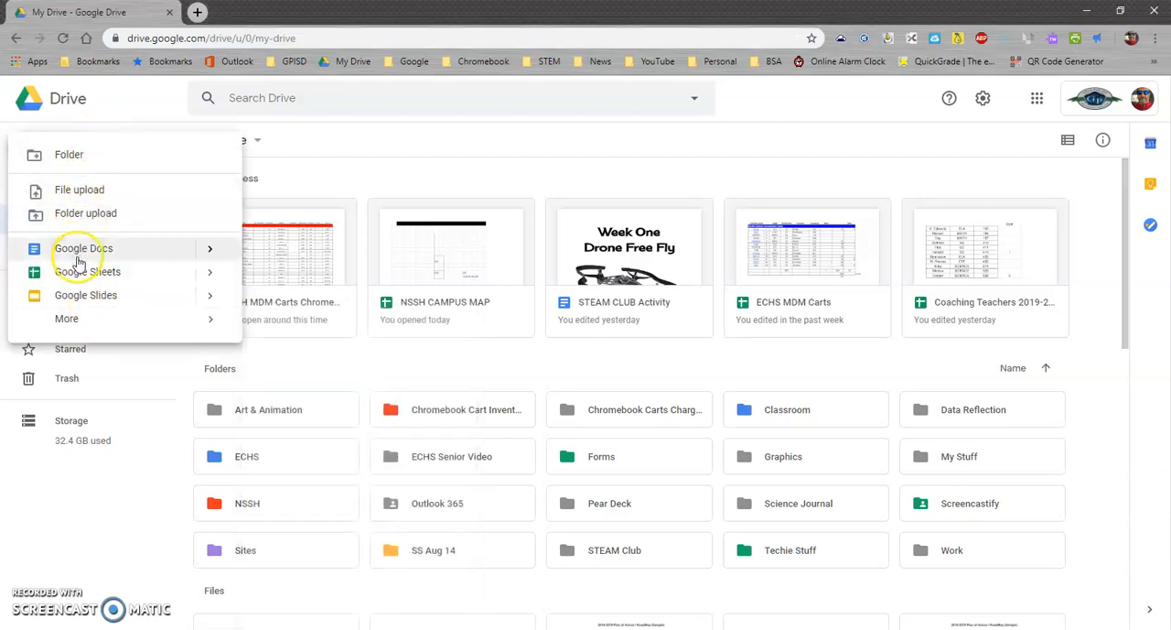
mouse_move(92, 325)
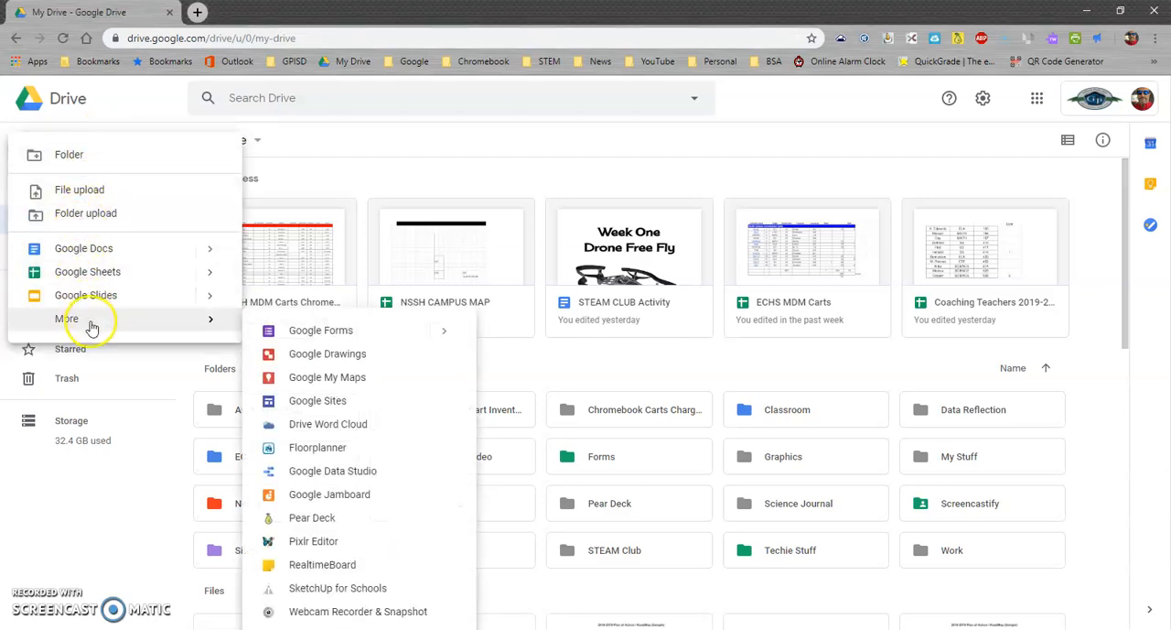
click(325, 331)
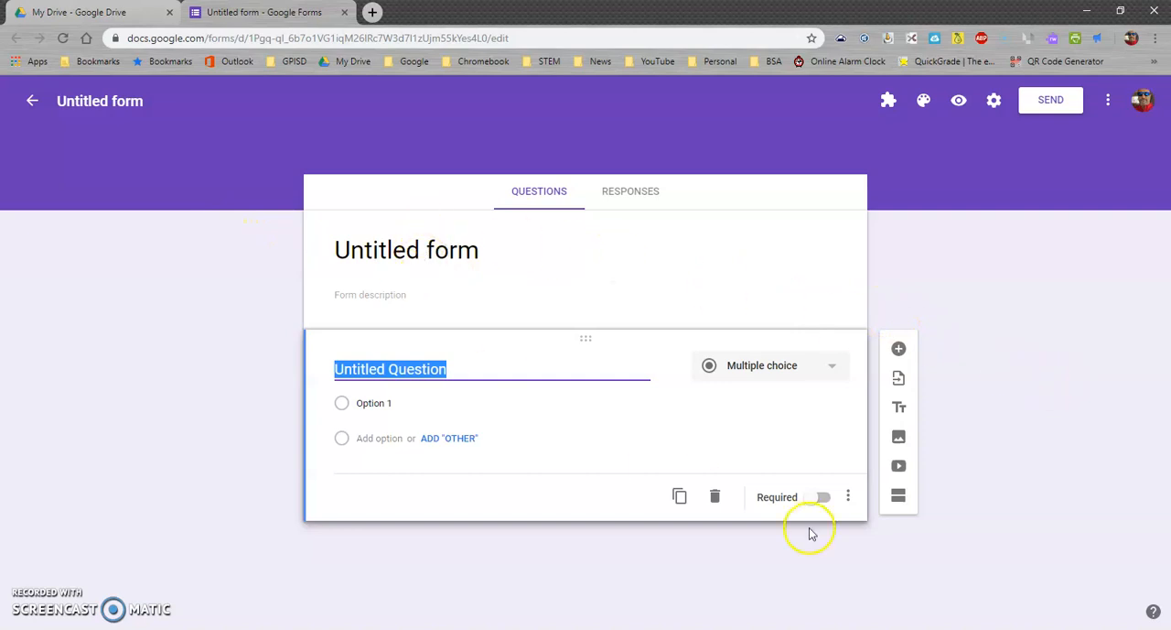
Title the form "World War II Causes Quiz"
click(397, 247)
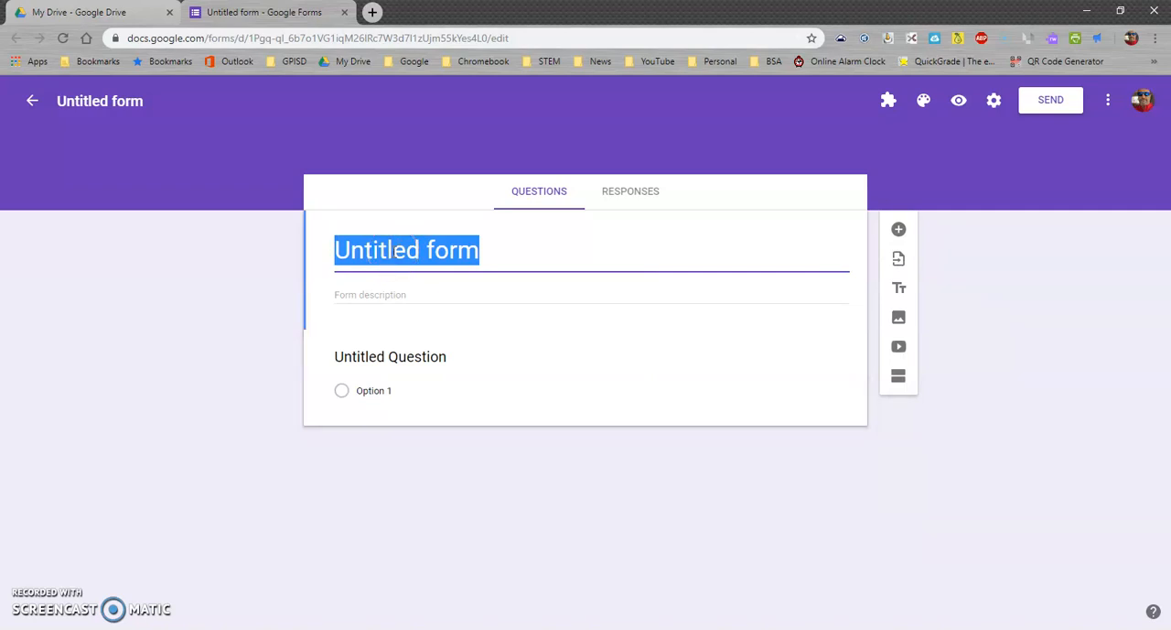
text(WW)
key(BackSpace)
text(orld War I Causes Quiz)
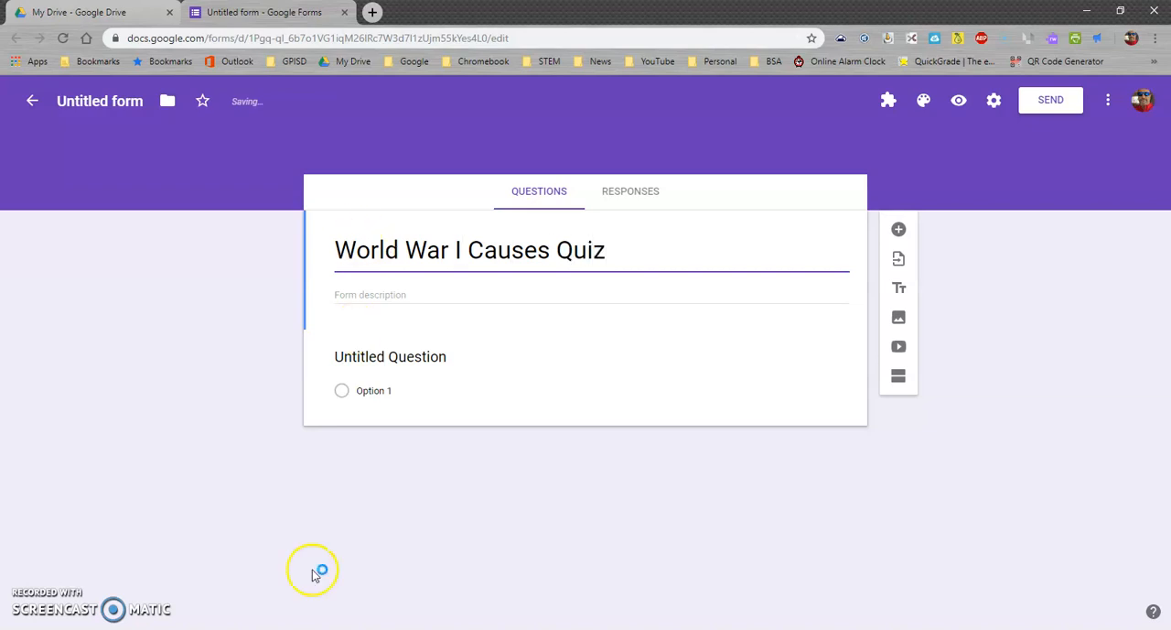
click(458, 254)
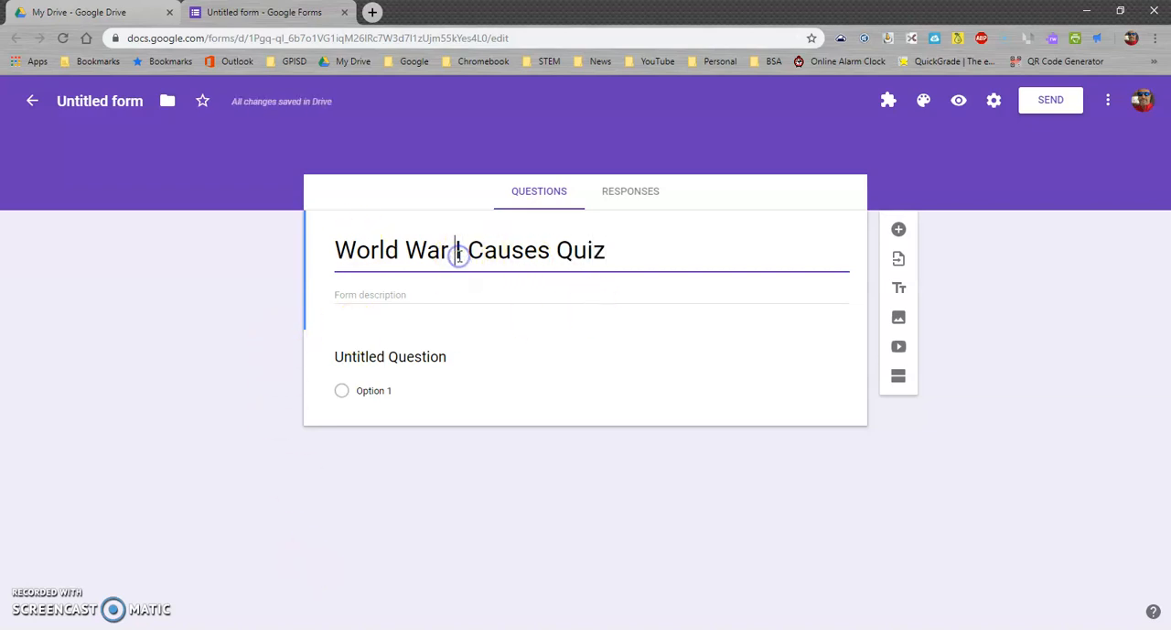
text(I)
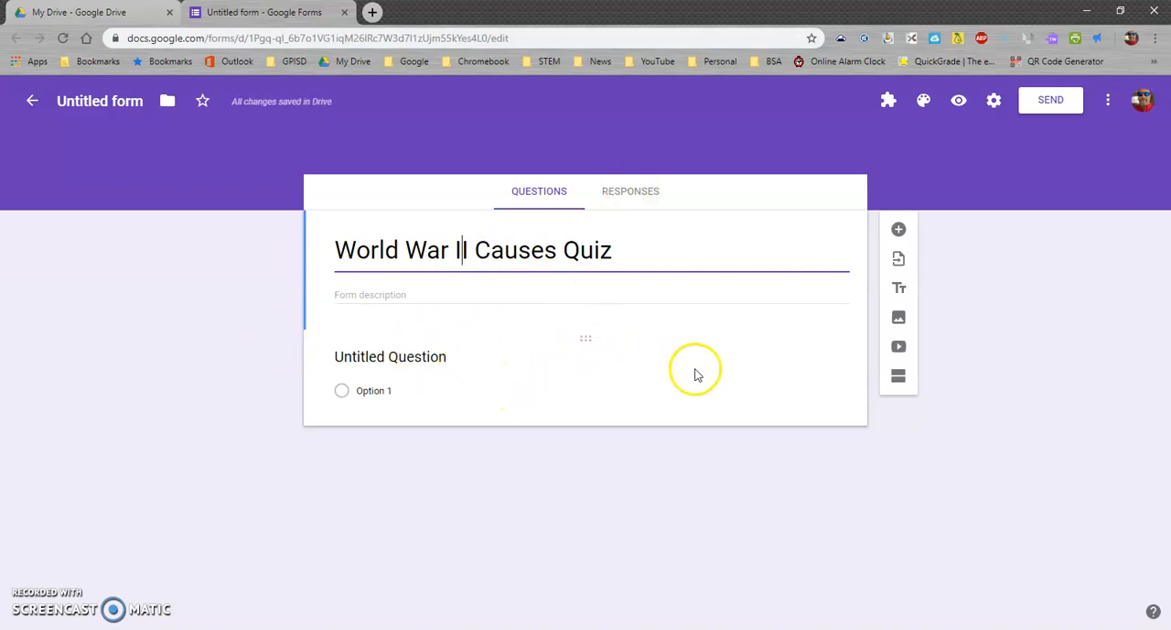
Turn the untitled question into a required short-answer question titled "First Name"
click(502, 394)
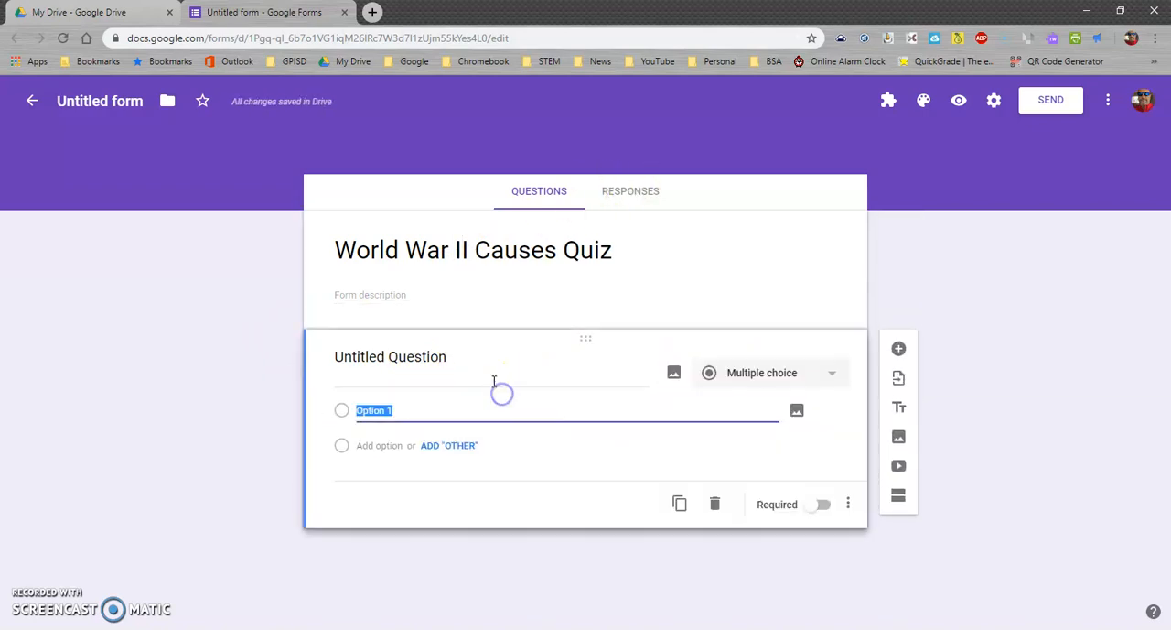
click(417, 360)
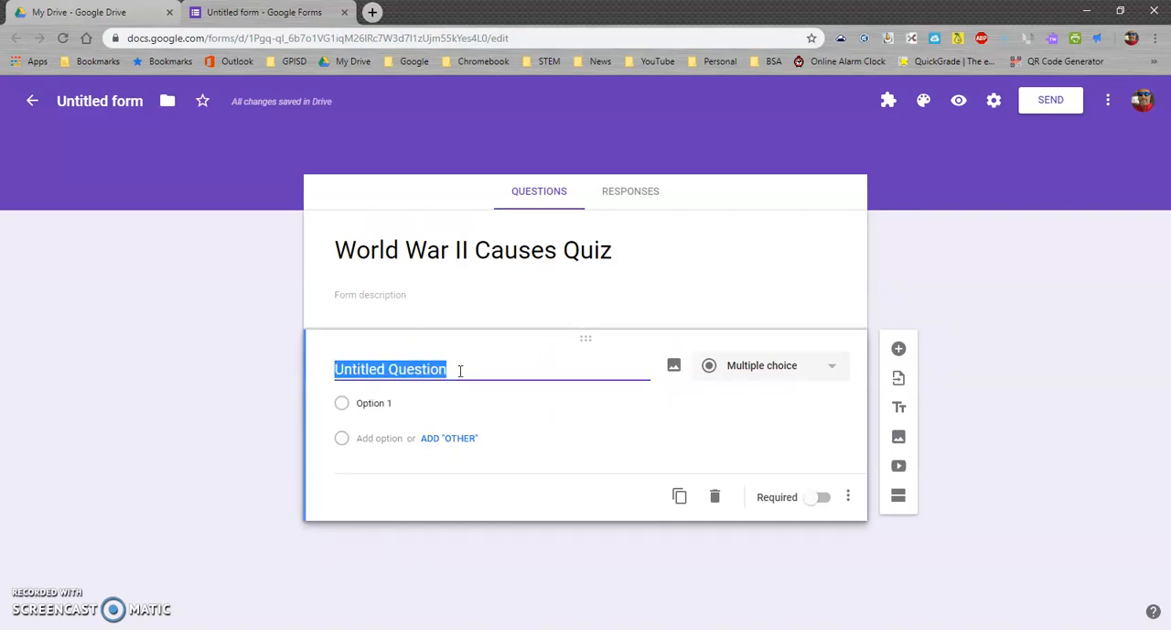
text(First Name)
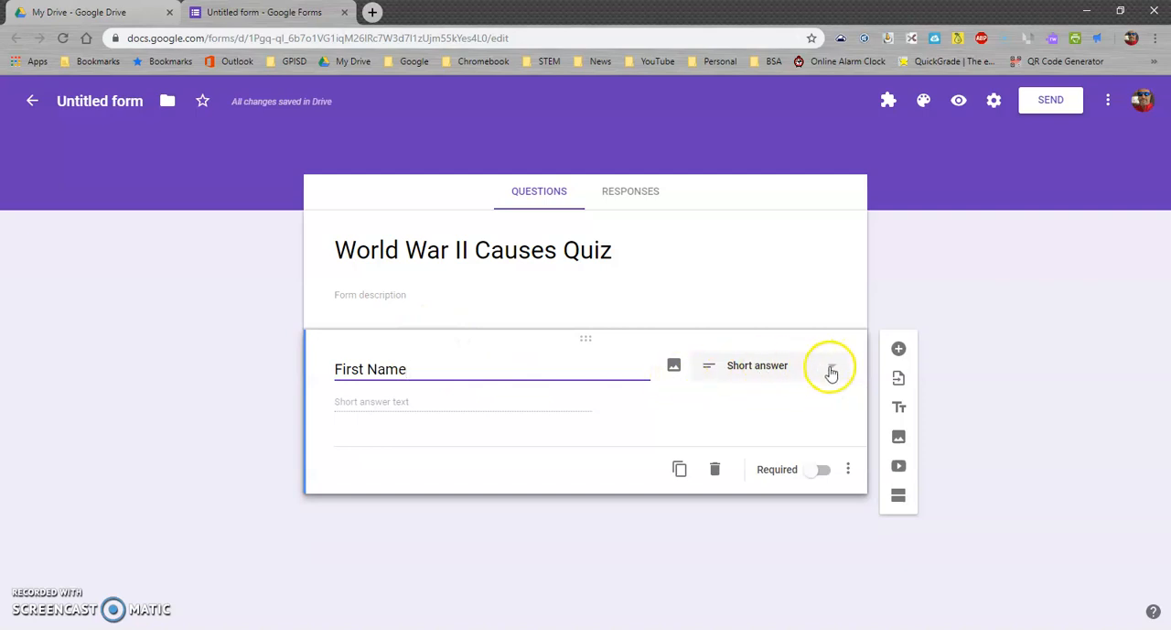
click(832, 370)
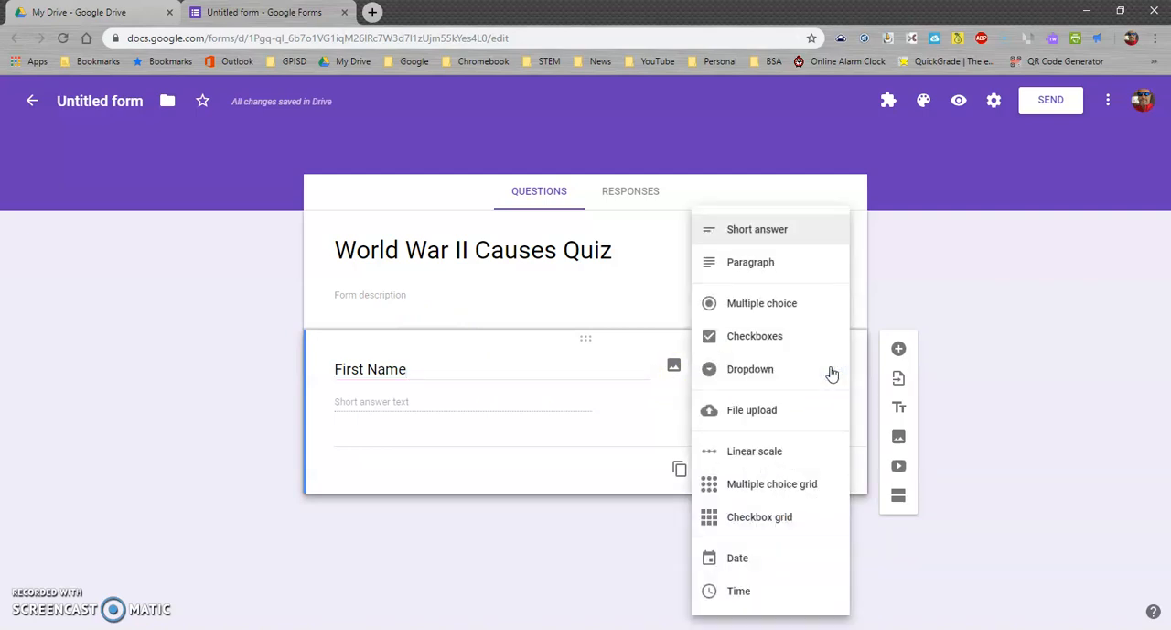
click(805, 231)
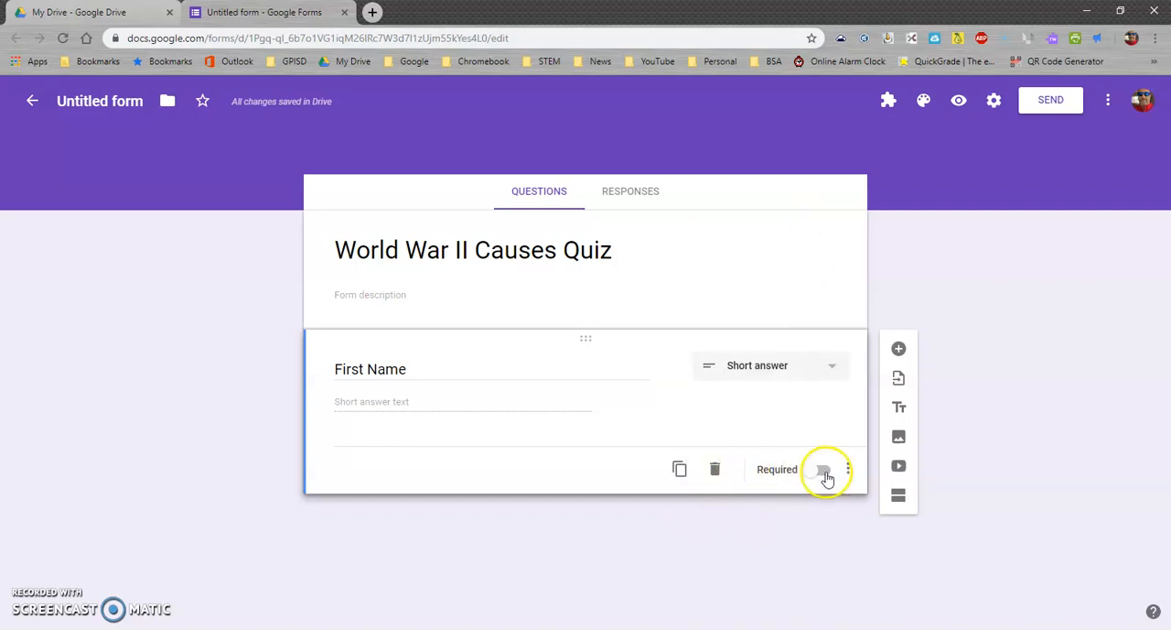
click(824, 472)
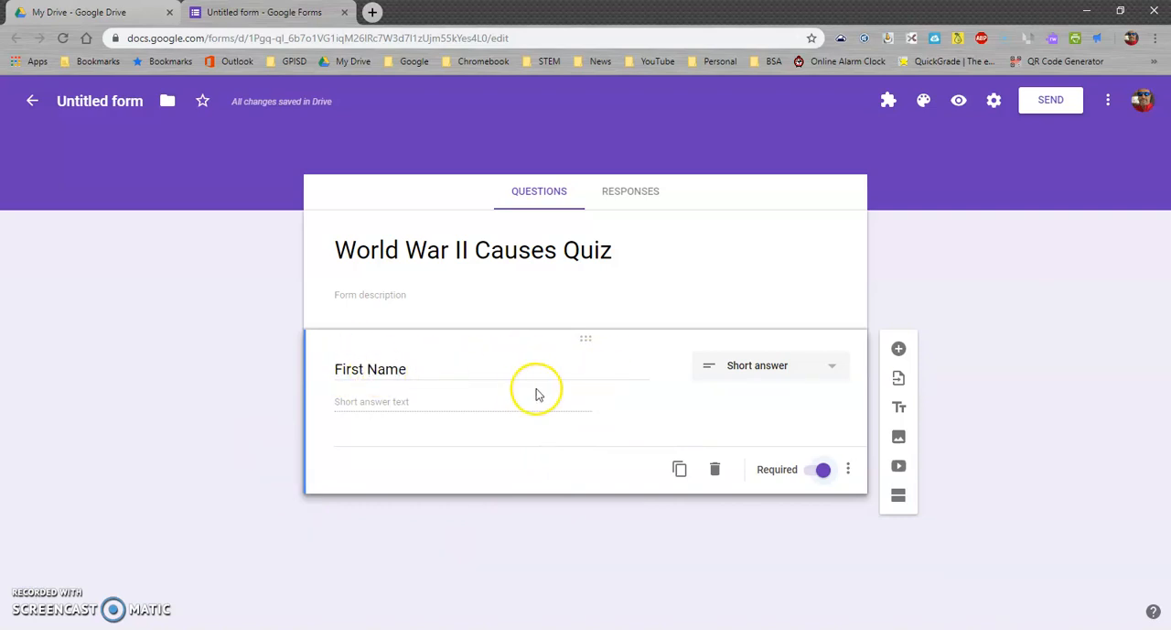
Duplicate the First Name question and retitle the copy "Last Name"
click(679, 471)
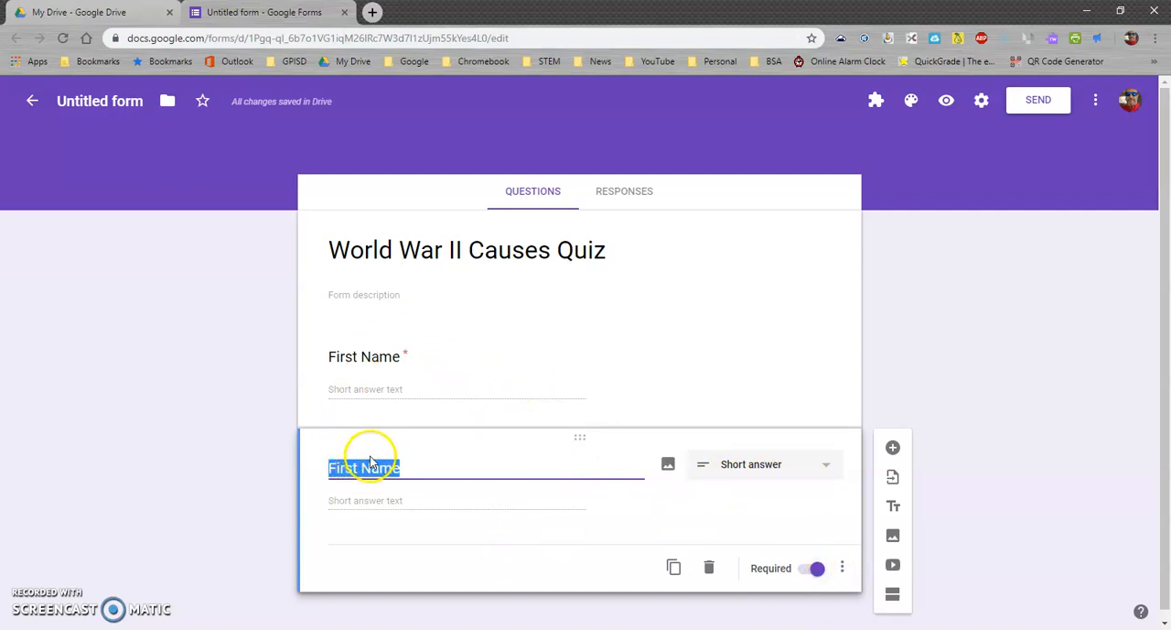
drag(358, 468, 319, 469)
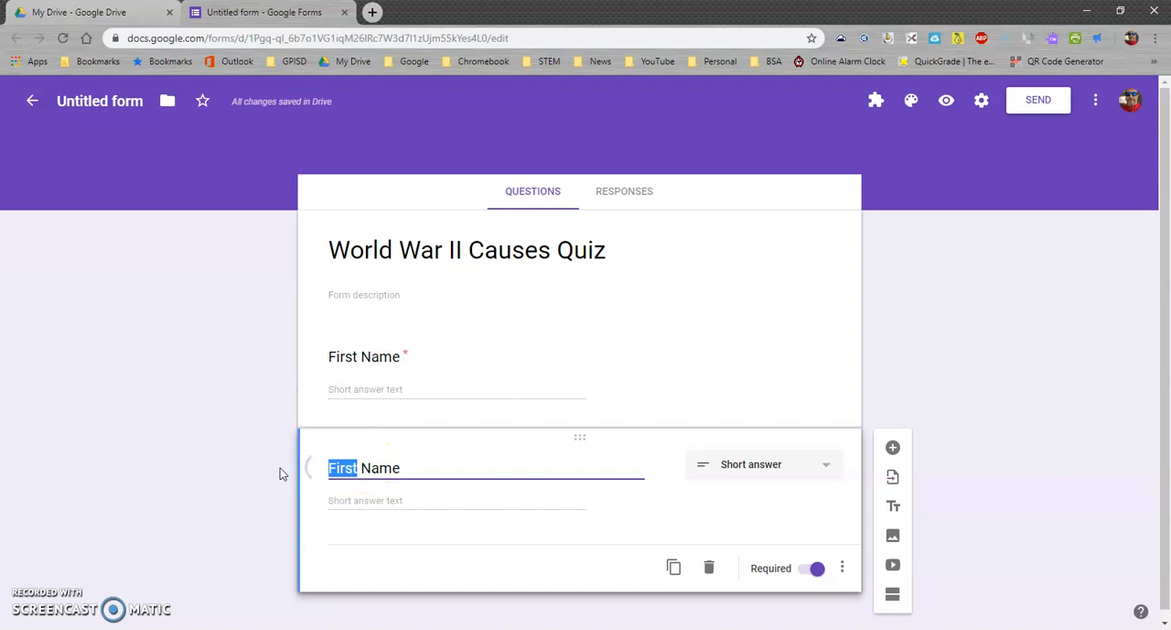
text(Last)
click(205, 422)
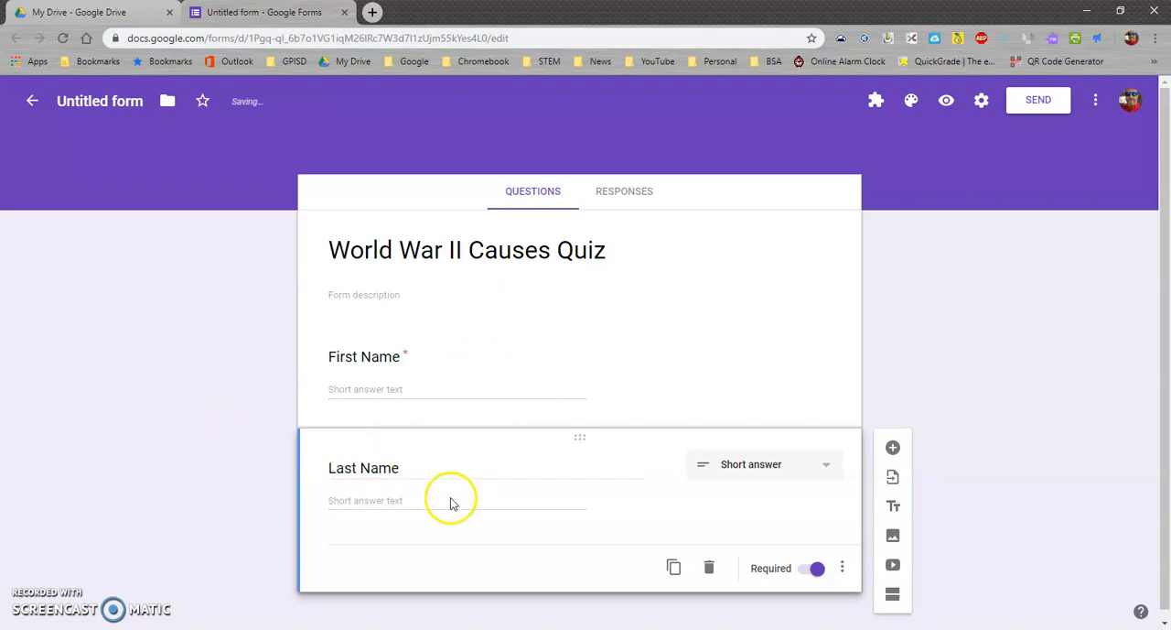
click(725, 329)
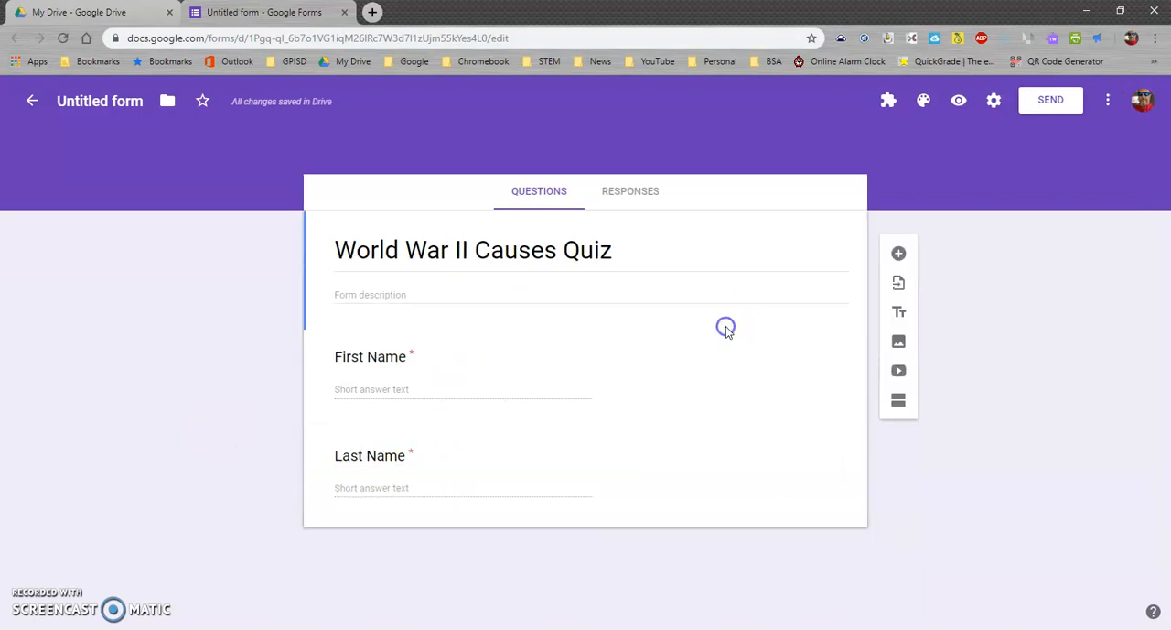
Add a question below Last Name titled "Class Period" and set its type to Checkboxes
click(592, 497)
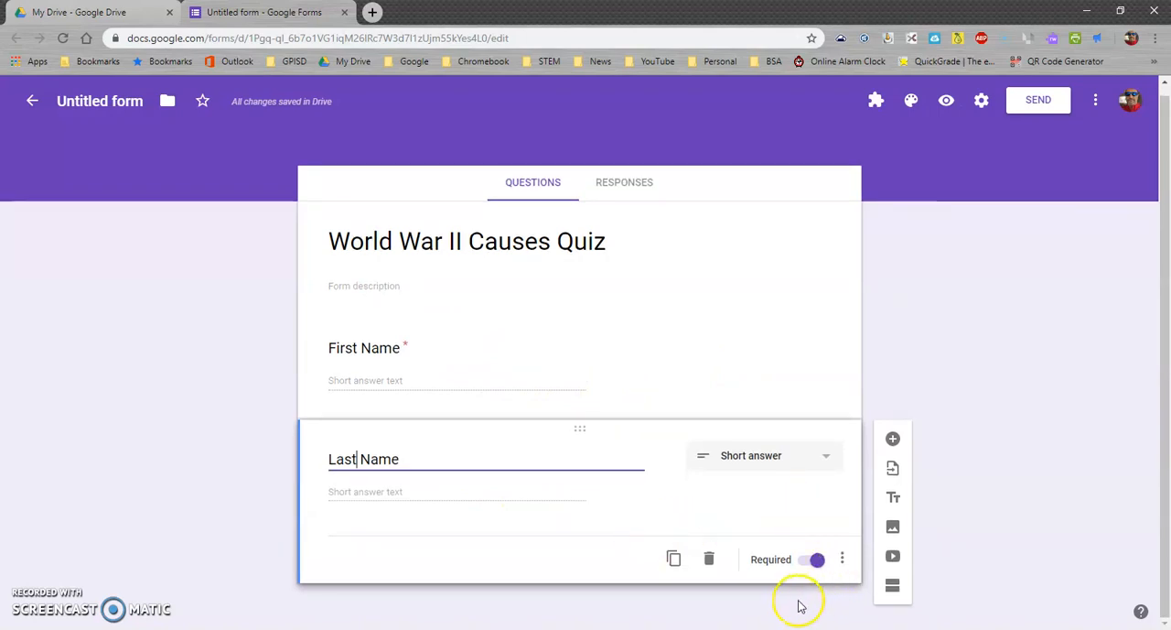
click(892, 441)
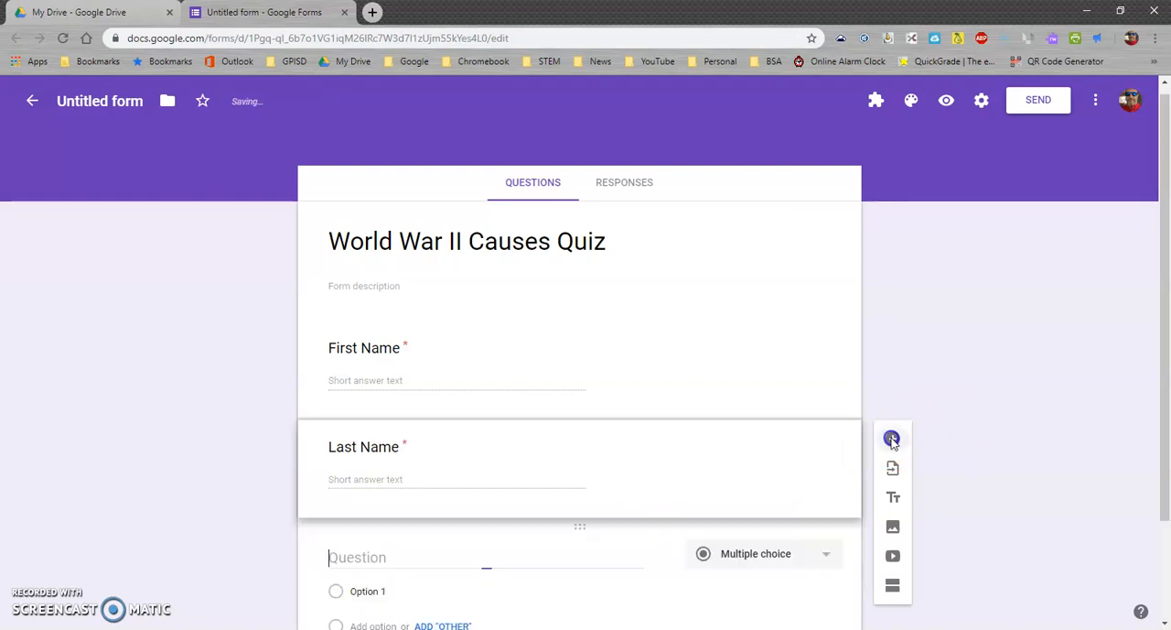
text(Class Period)
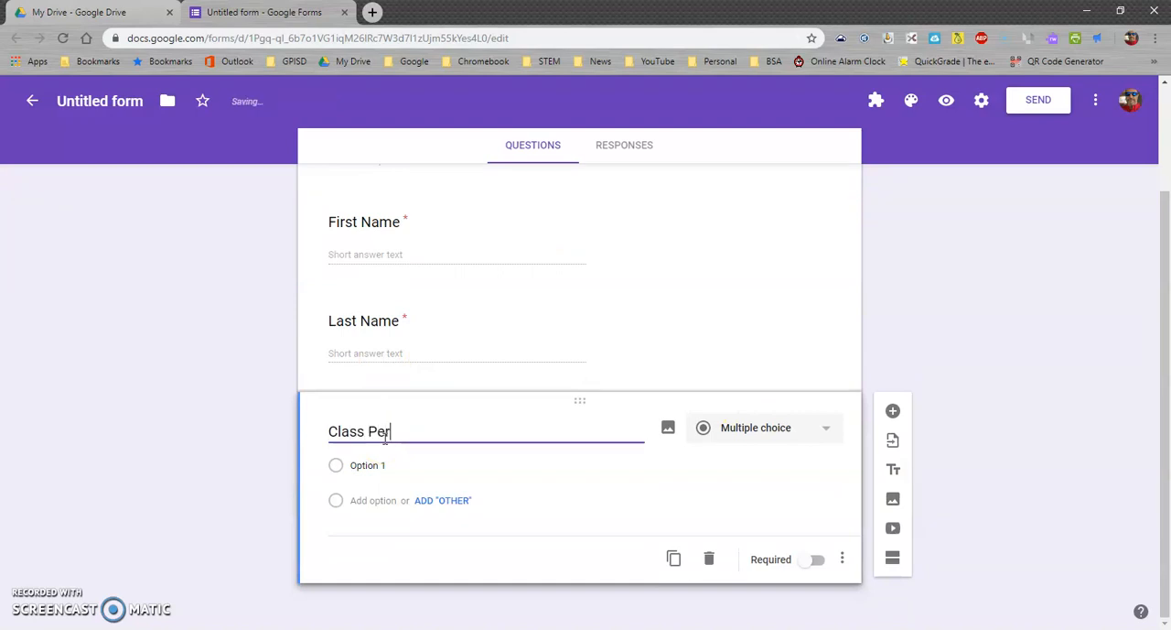
click(422, 468)
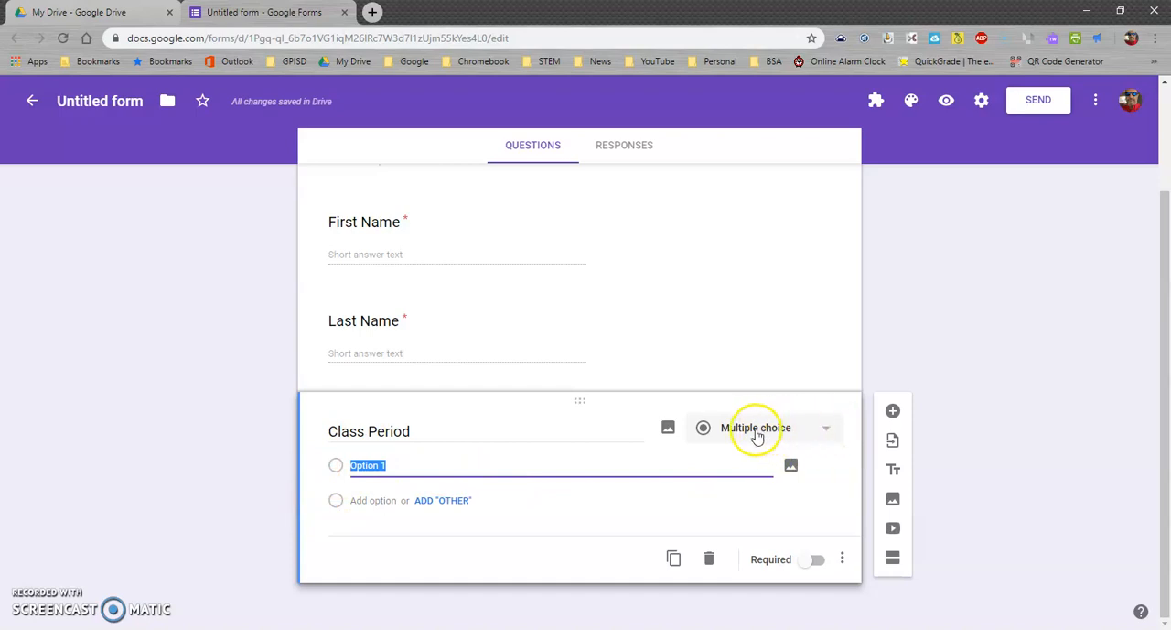
click(826, 432)
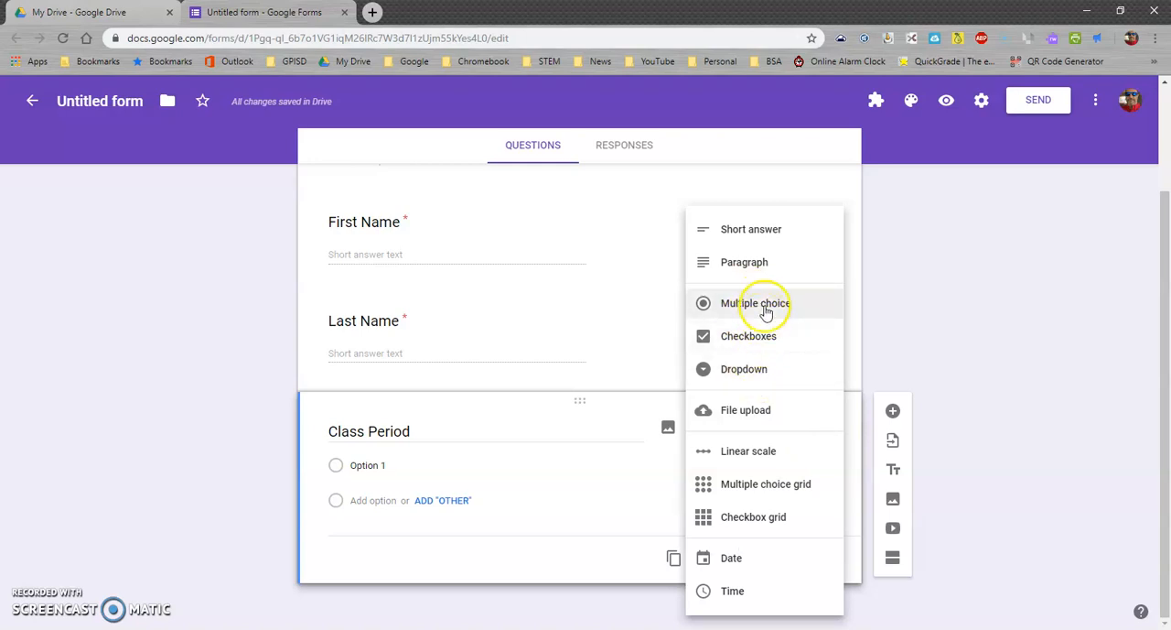
click(759, 339)
Enter the Class Period options 1st, 2nd, 4th, 5th, 7th and 8th, and make the question required
click(368, 465)
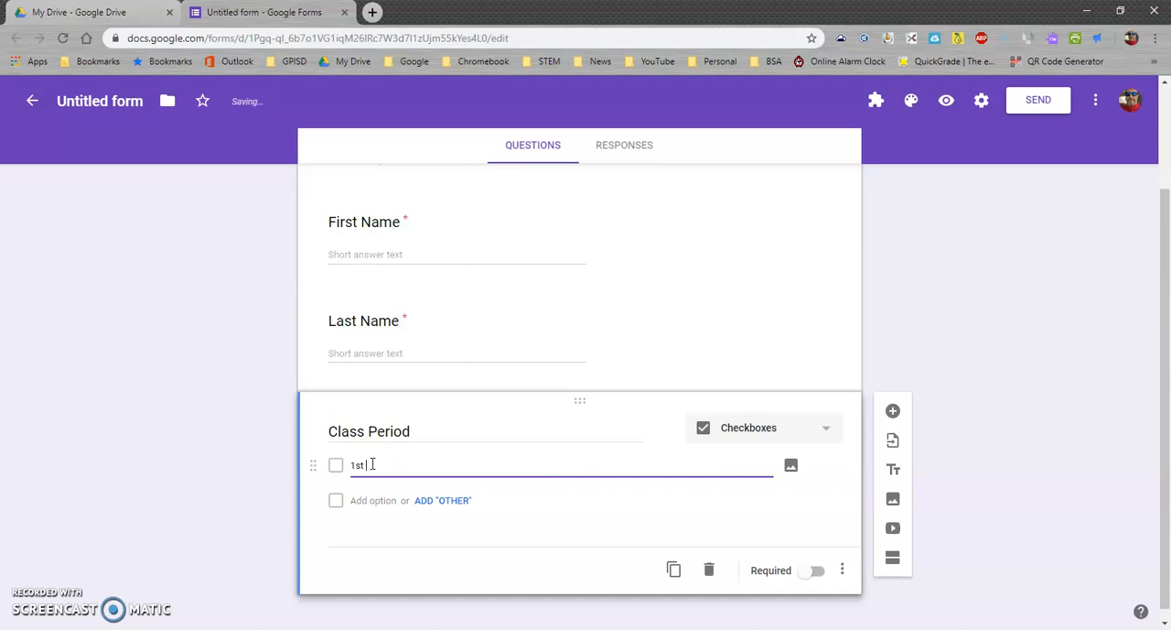
click(373, 501)
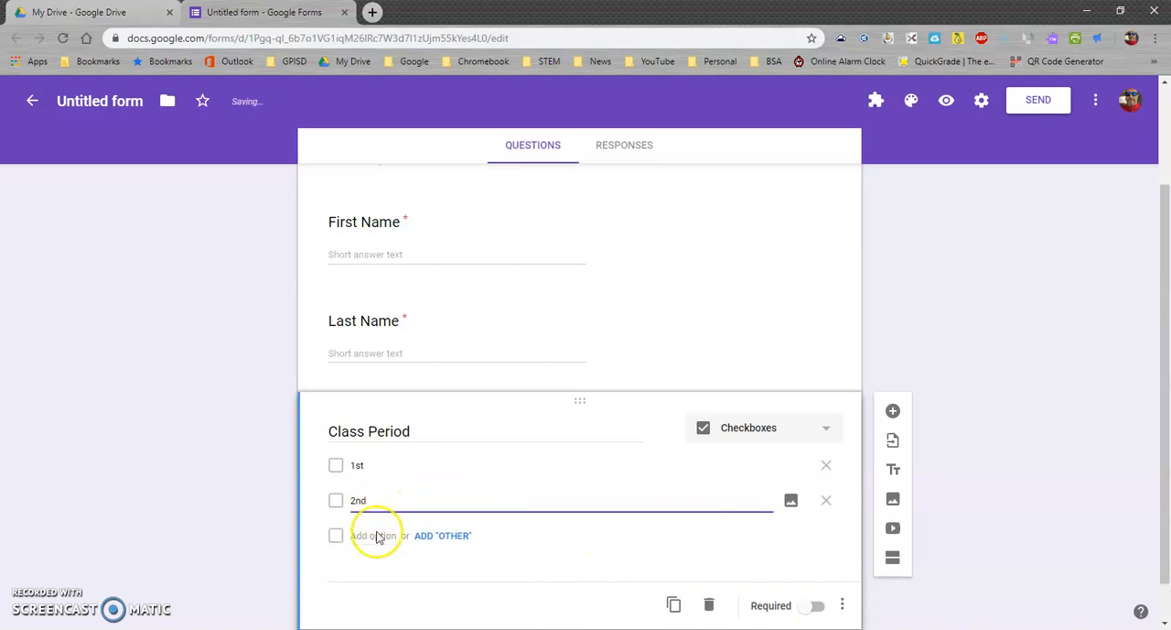
click(375, 531)
text(4th)
click(384, 570)
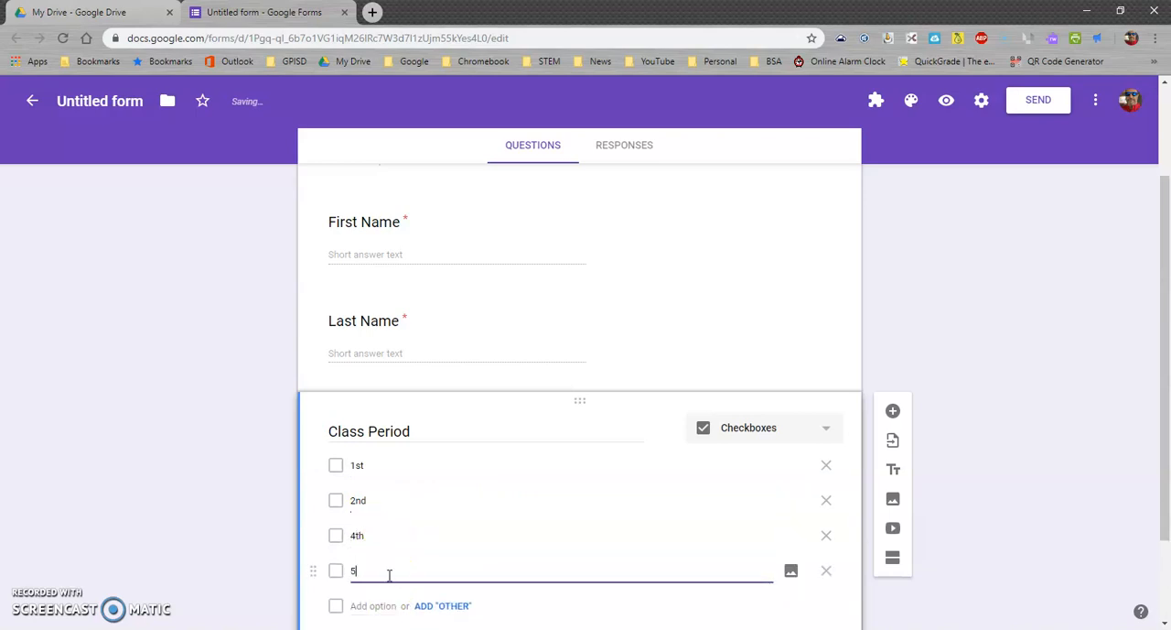
click(394, 606)
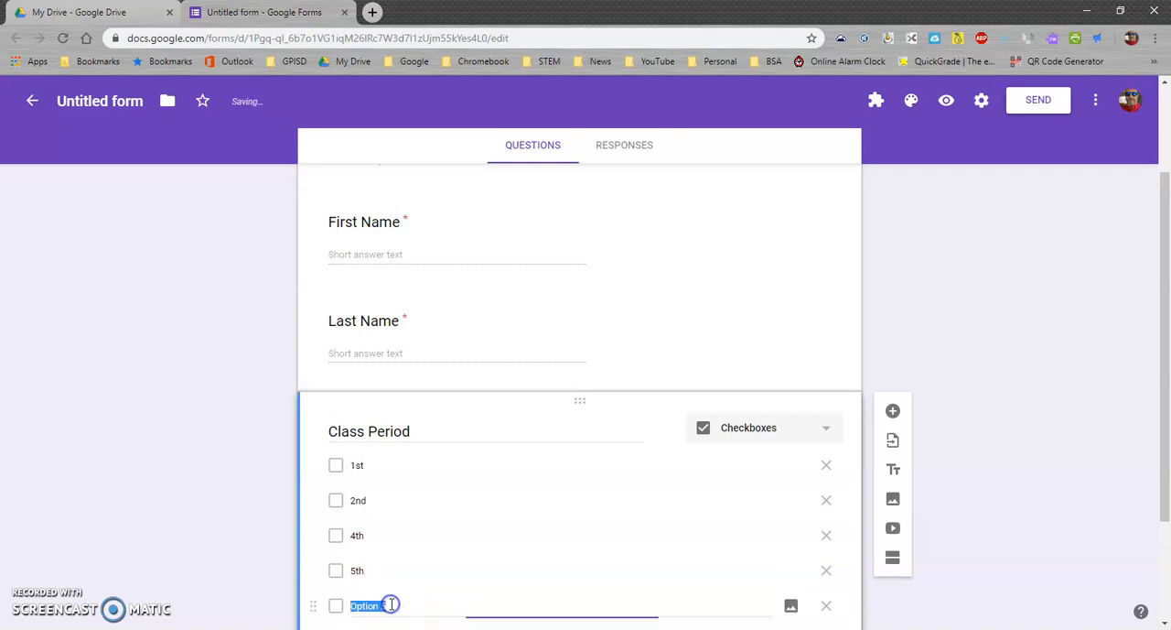
text(7th)
scroll(483, 572, down, 2)
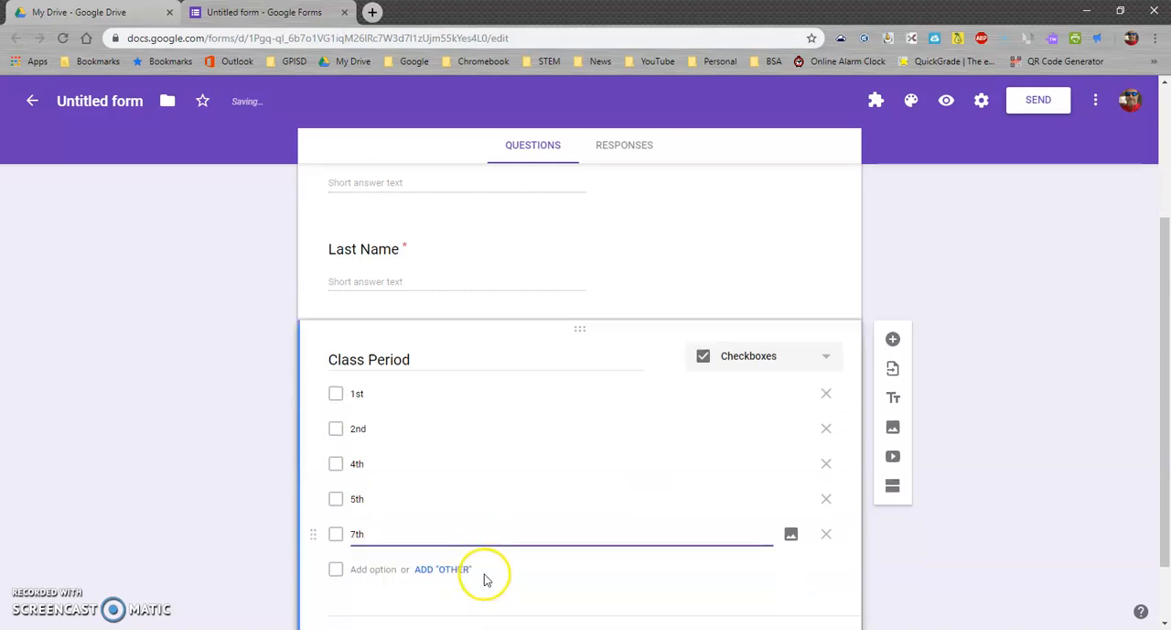
click(380, 494)
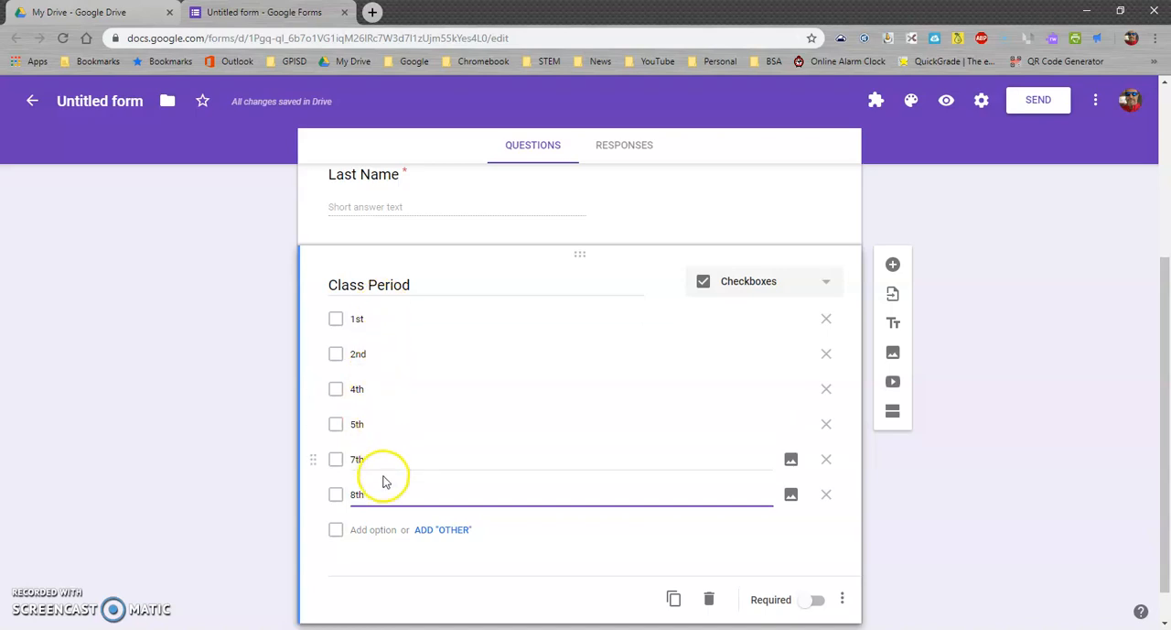
click(817, 599)
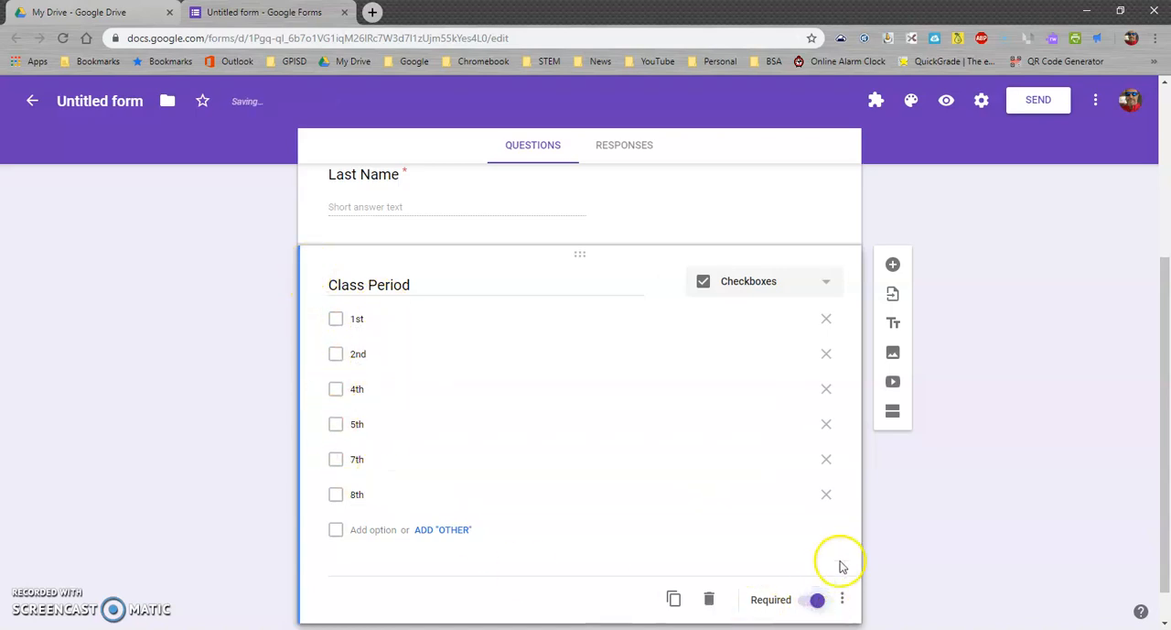
Review the quiz form from its title through the name questions to the Class Period options
scroll(910, 541, down, 1)
scroll(913, 541, up, 3)
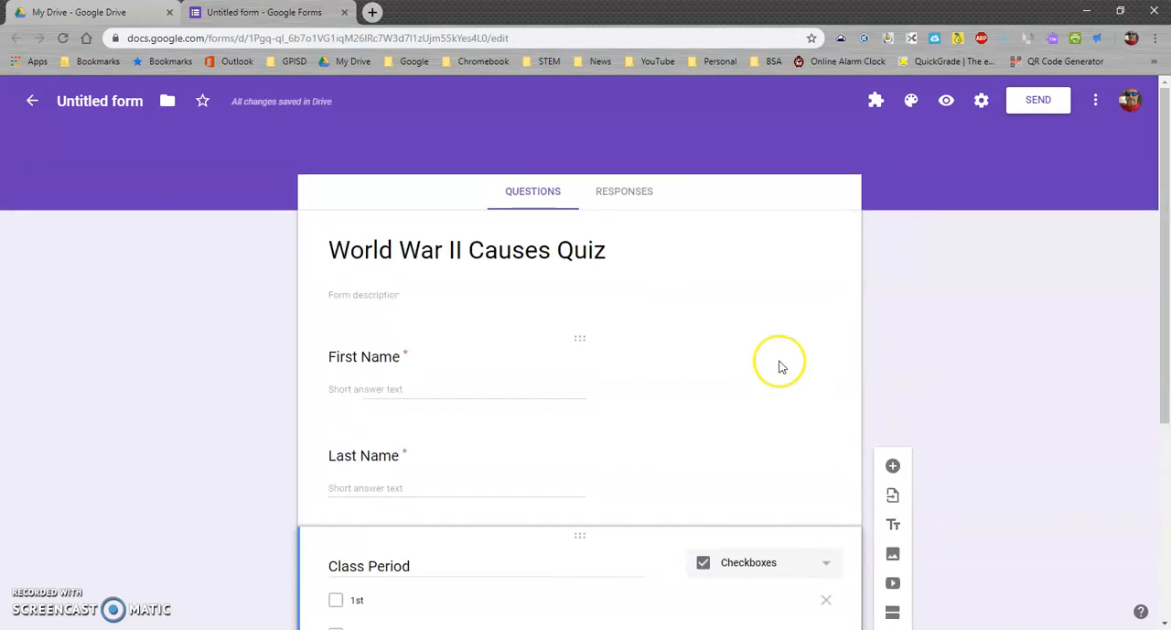
scroll(778, 366, down, 3)
scroll(779, 372, up, 3)
scroll(663, 414, up, 1)
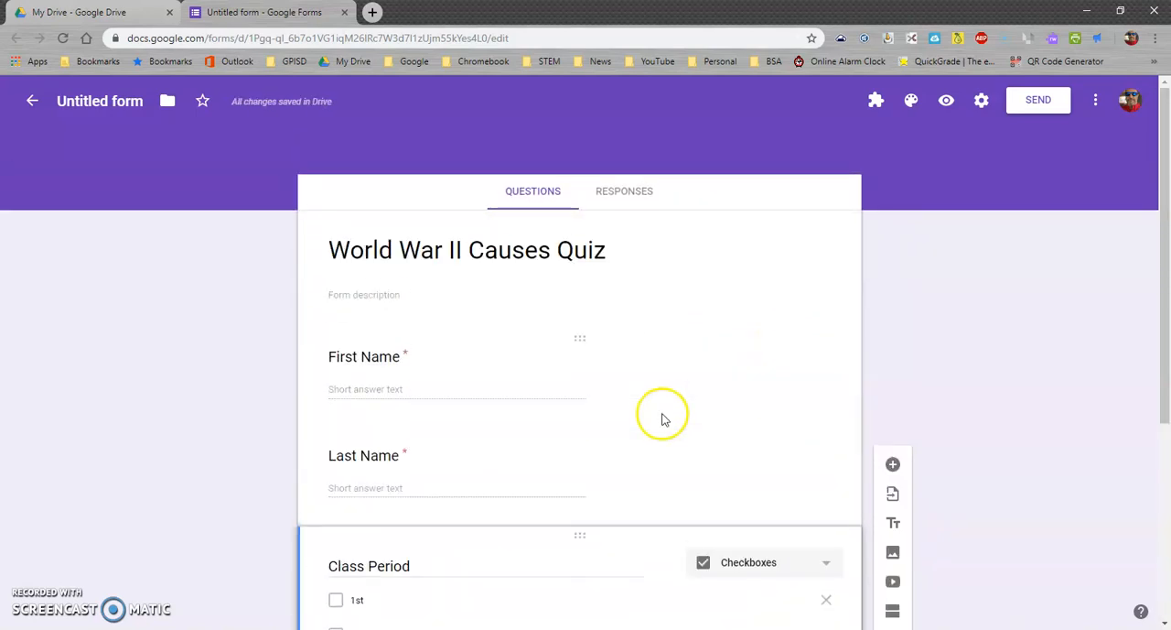
scroll(663, 413, down, 3)
scroll(664, 413, up, 3)
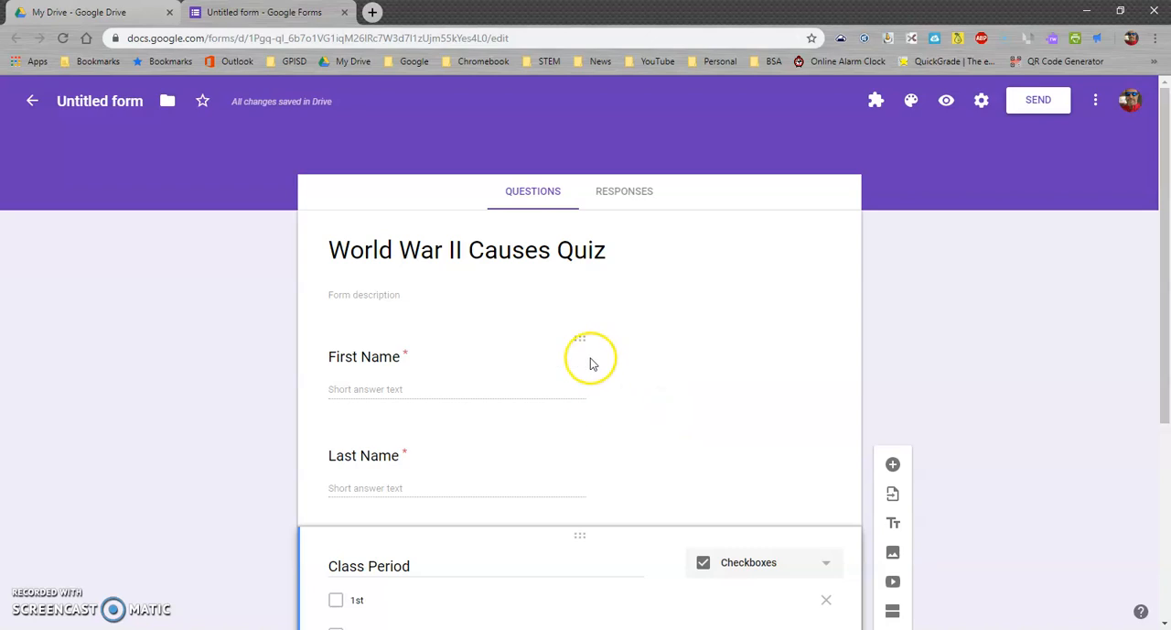
scroll(581, 361, down, 3)
scroll(575, 369, up, 3)
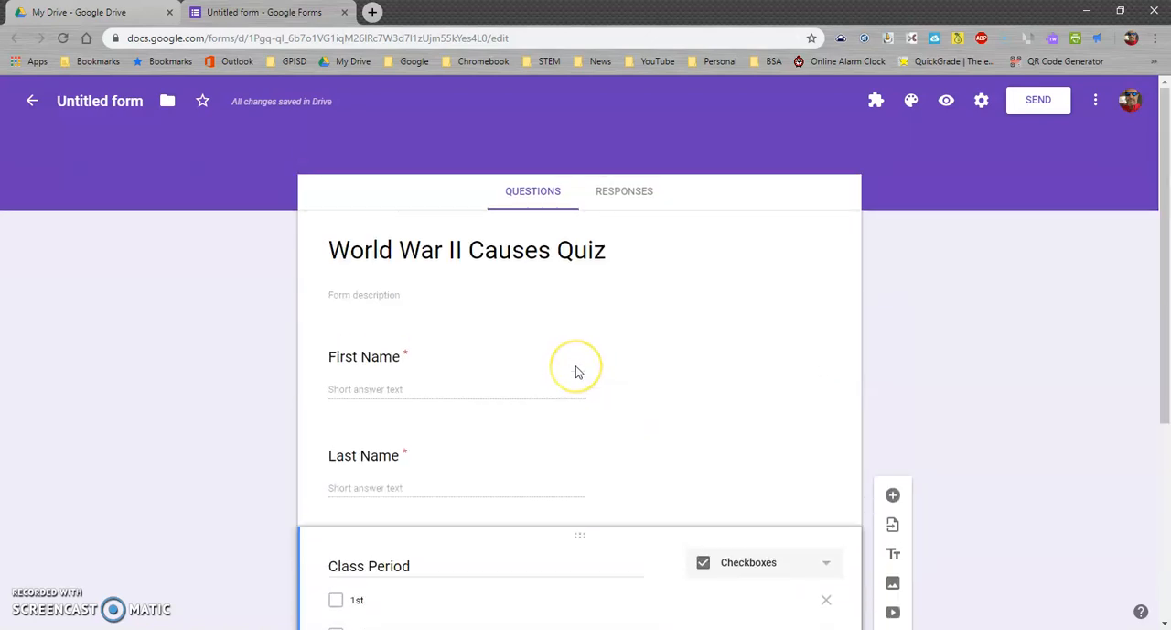
scroll(576, 370, down, 3)
scroll(576, 371, down, 1)
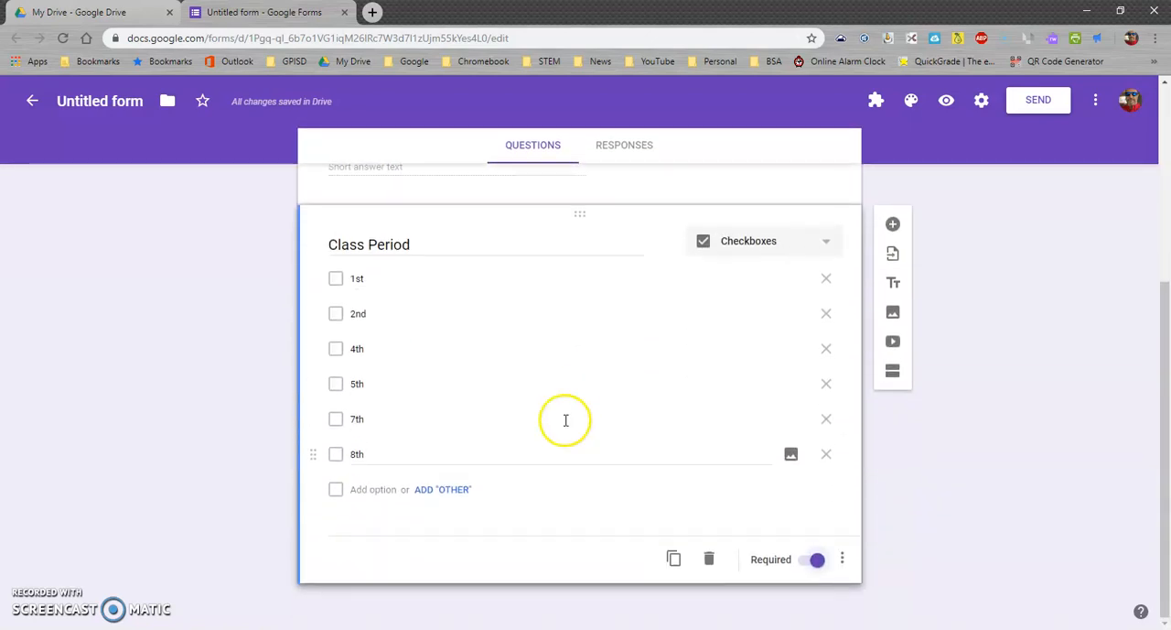
scroll(653, 350, up, 3)
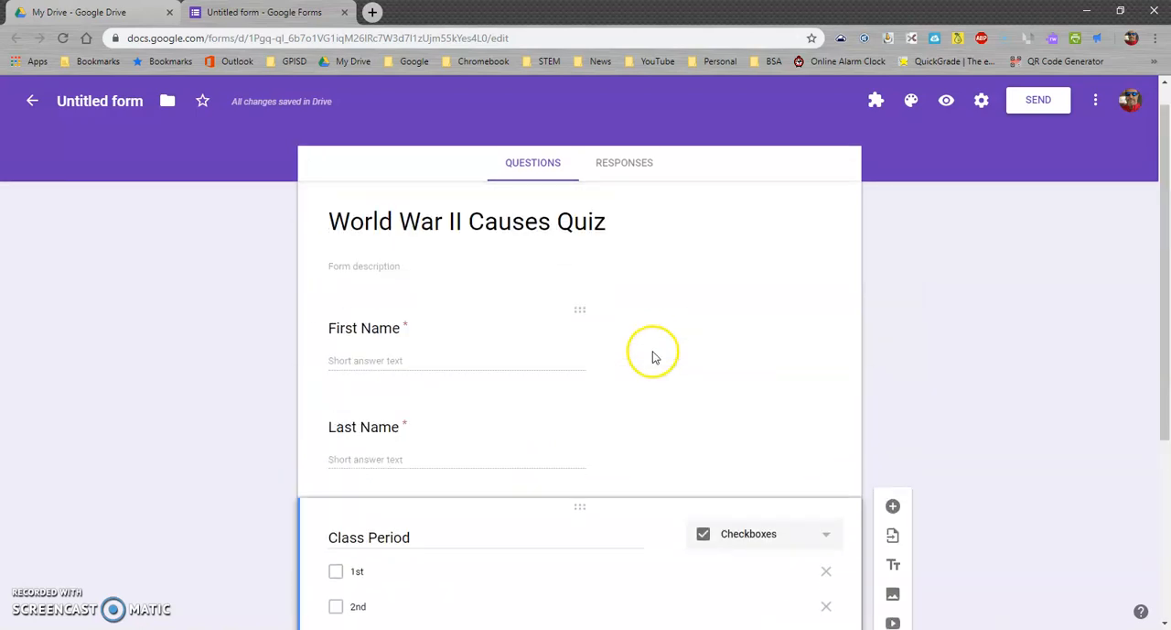
Add a new section to the form after the Class Period question
scroll(651, 355, down, 3)
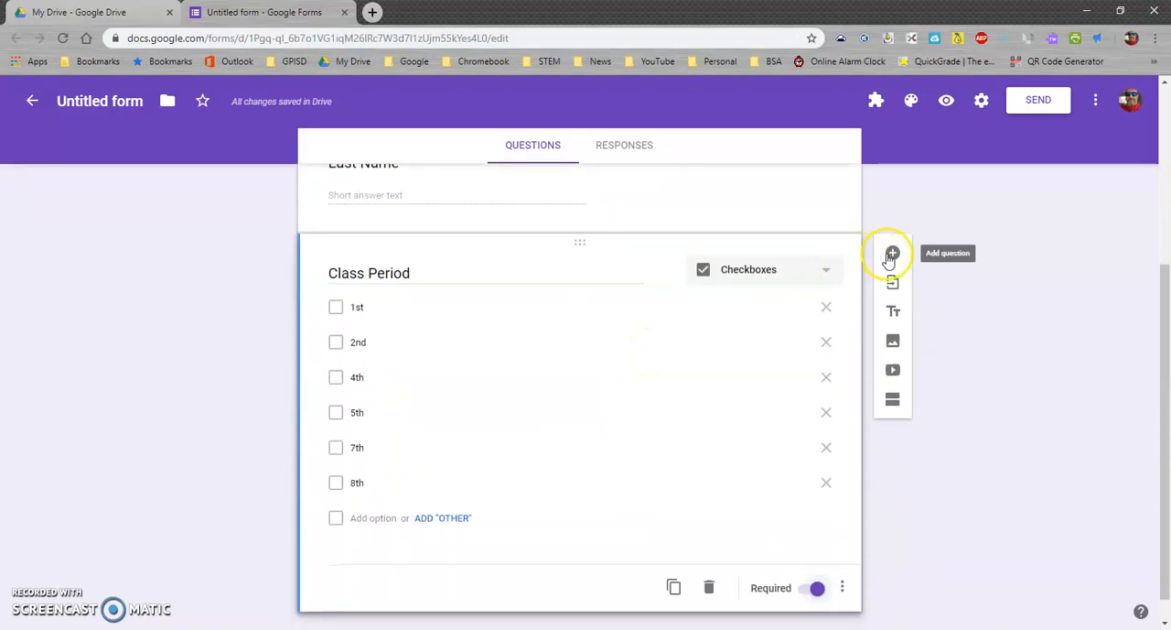
click(893, 400)
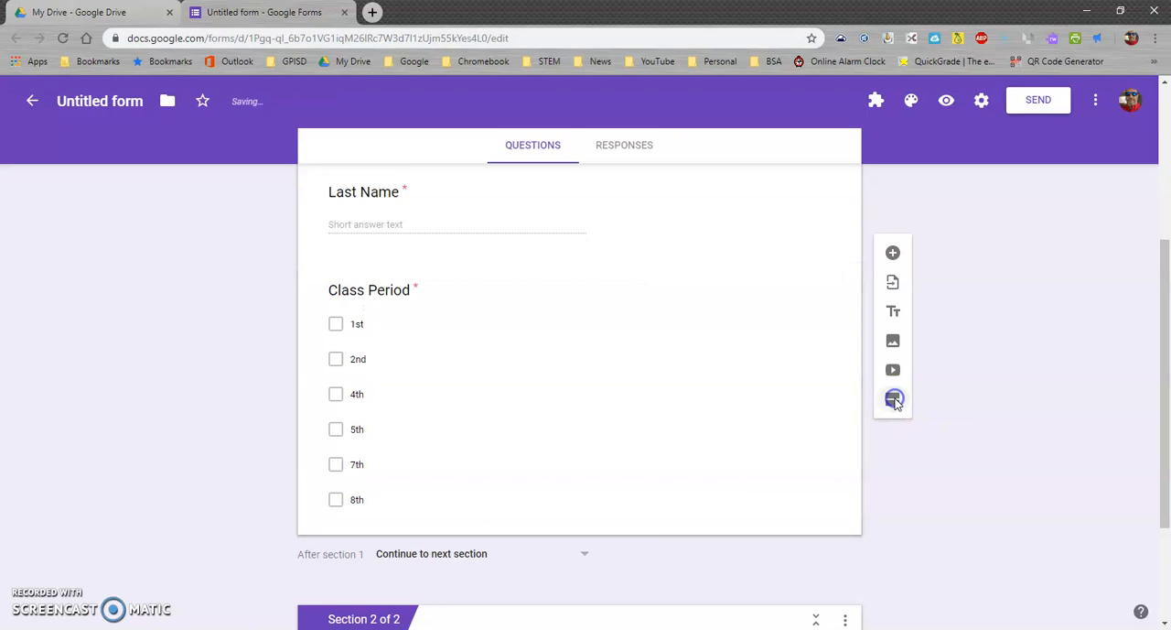
scroll(675, 470, up, 3)
scroll(678, 467, down, 5)
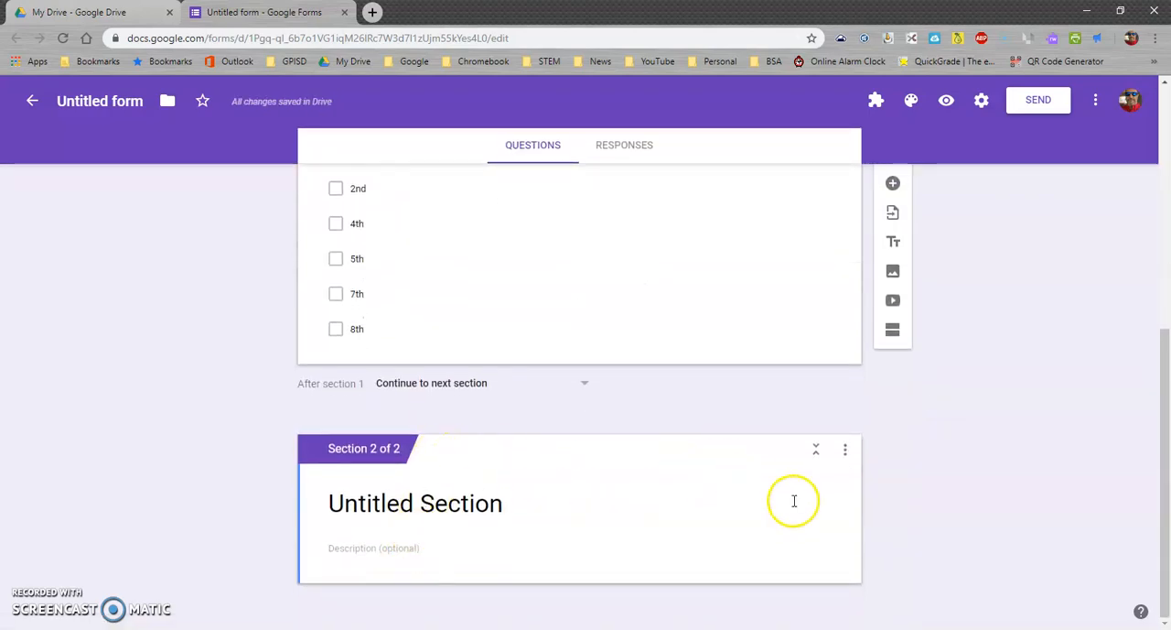
Review both sections of the form, from the quiz title and student information questions to the new untitled section
scroll(734, 470, up, 5)
scroll(730, 469, down, 5)
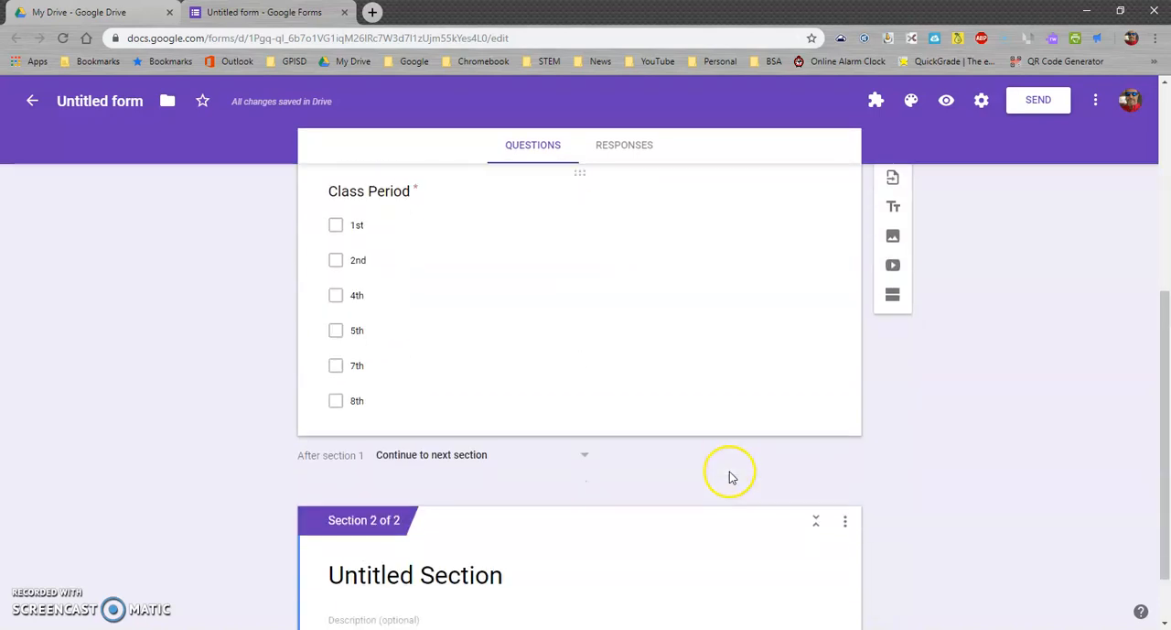
scroll(658, 586, up, 5)
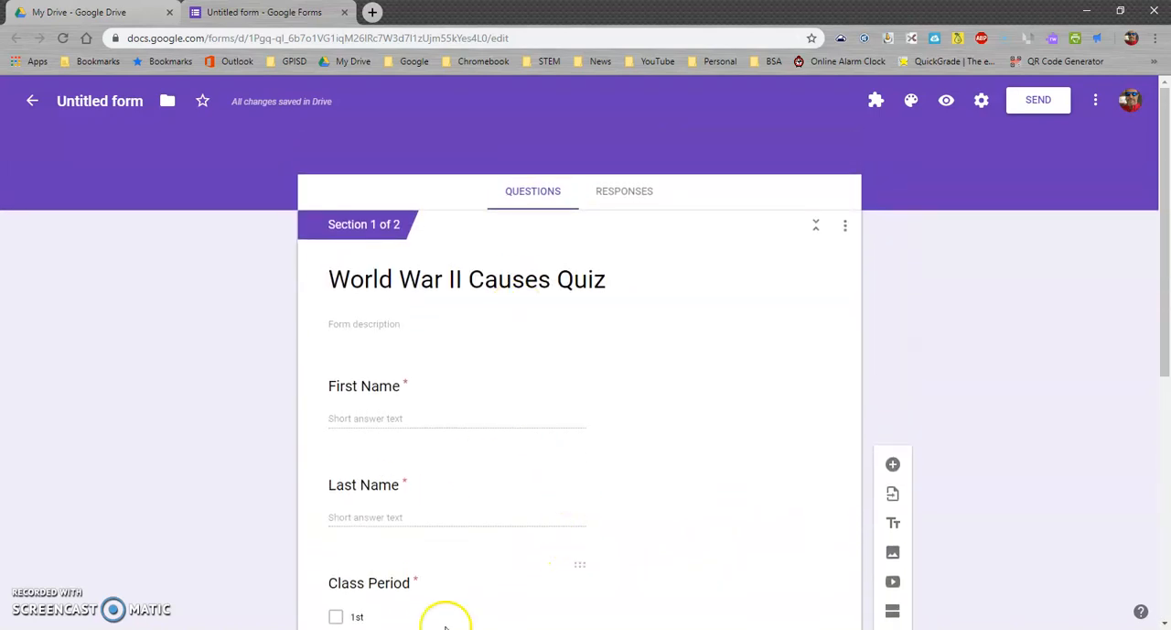
scroll(473, 585, down, 2)
scroll(473, 581, down, 3)
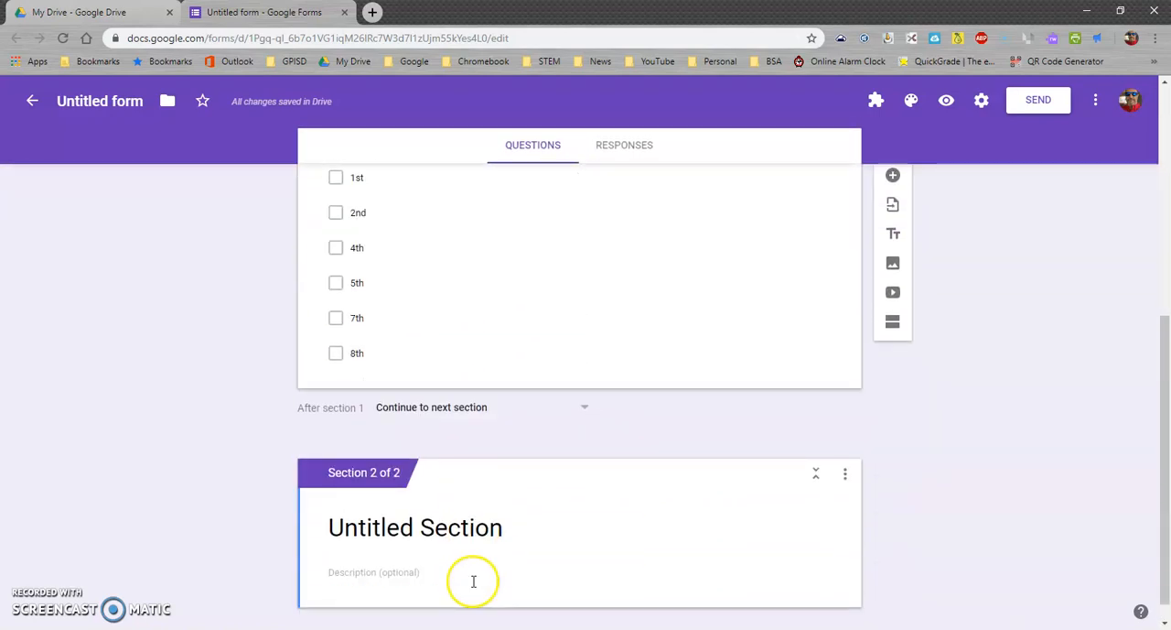
scroll(475, 574, up, 5)
scroll(428, 439, down, 1)
scroll(422, 495, down, 2)
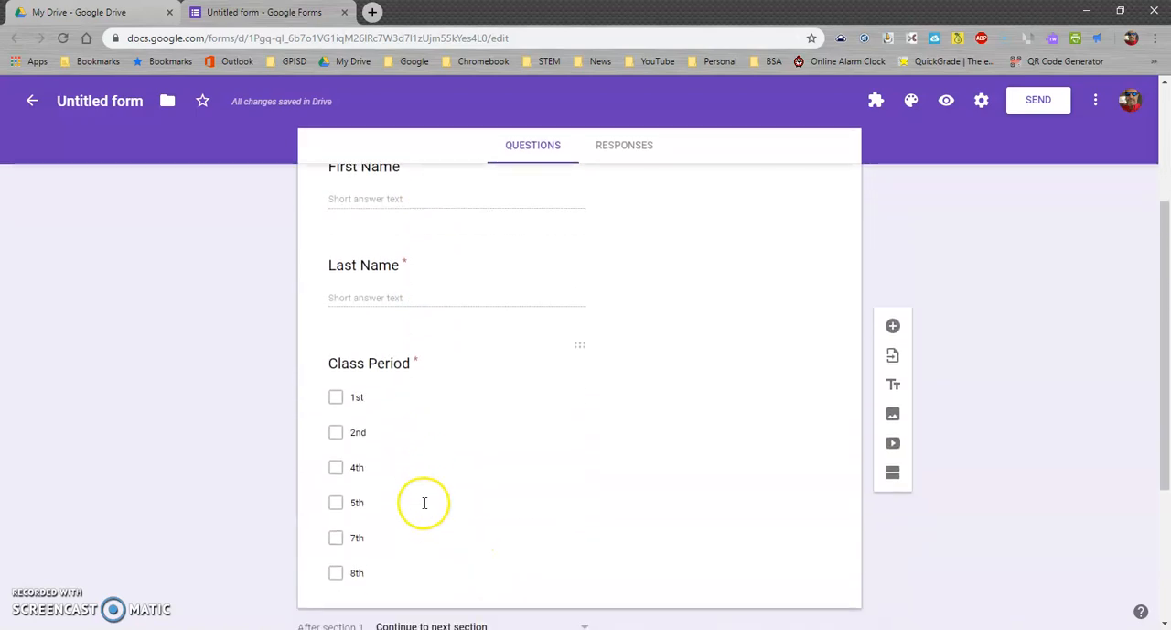
scroll(434, 491, up, 3)
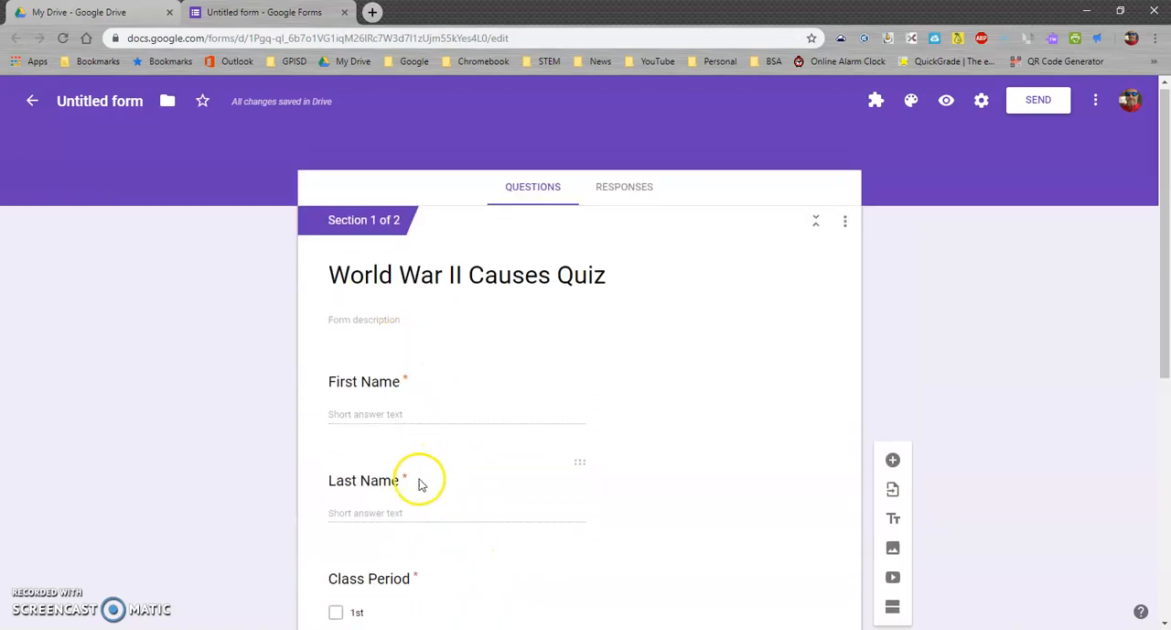
Title the second section "Test"
scroll(413, 481, down, 5)
click(455, 505)
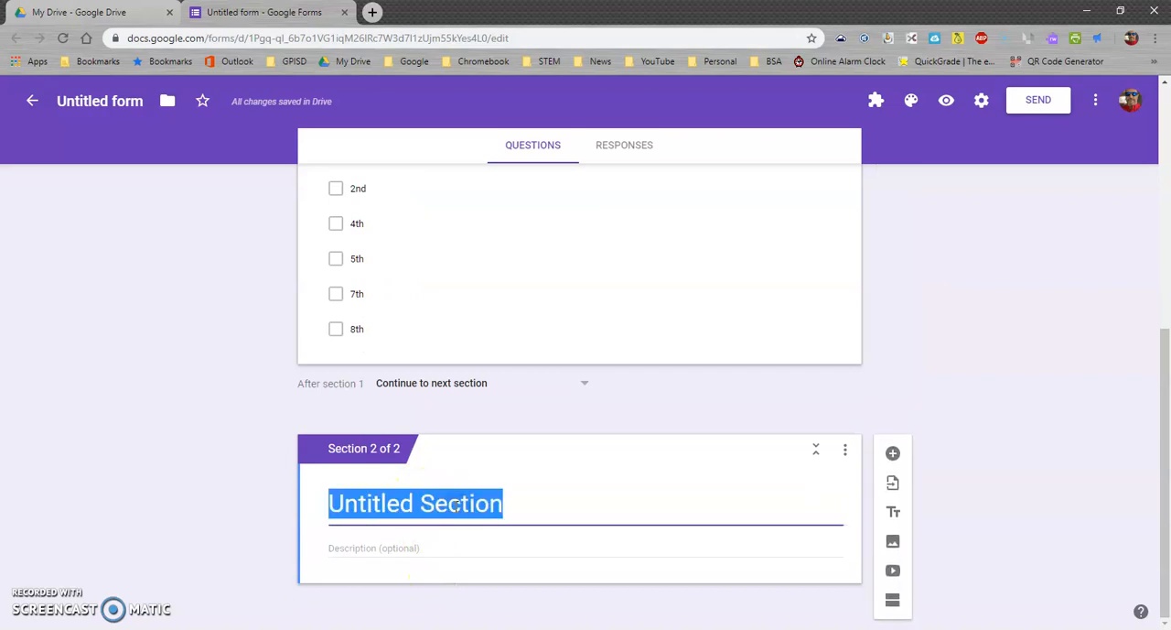
text(Quiz)
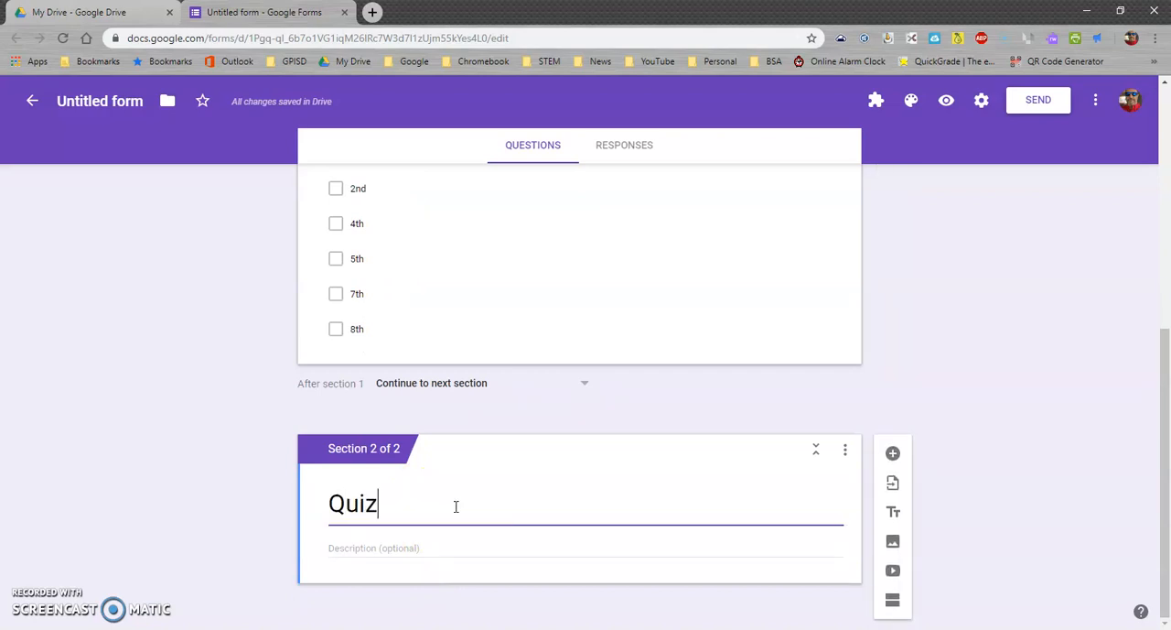
drag(391, 504, 311, 513)
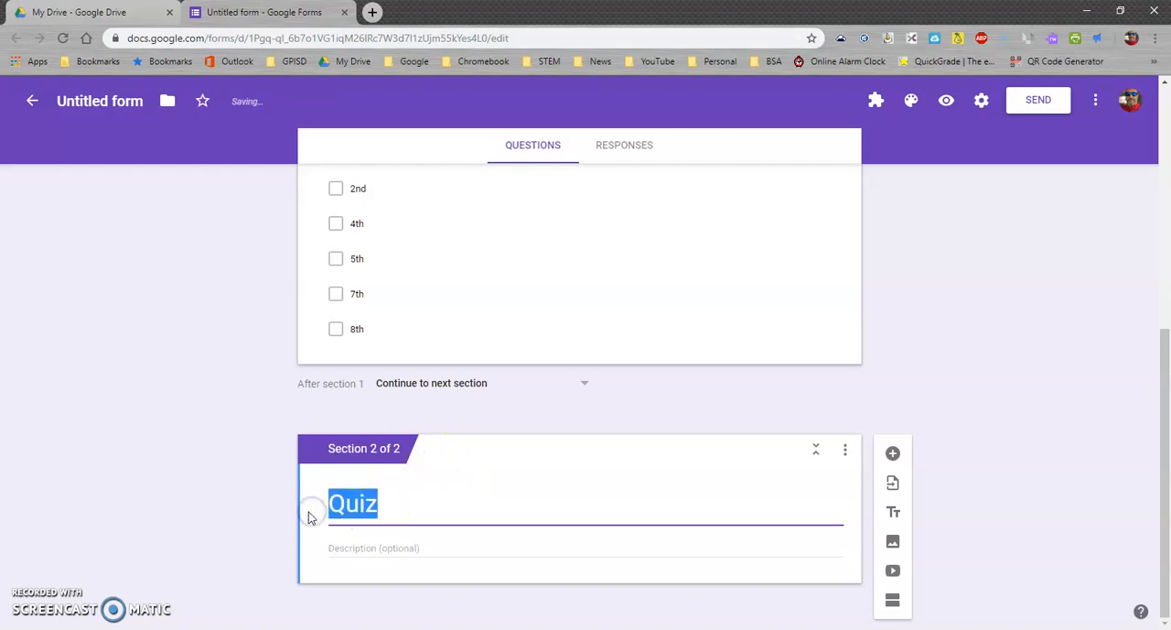
text(Test)
click(221, 427)
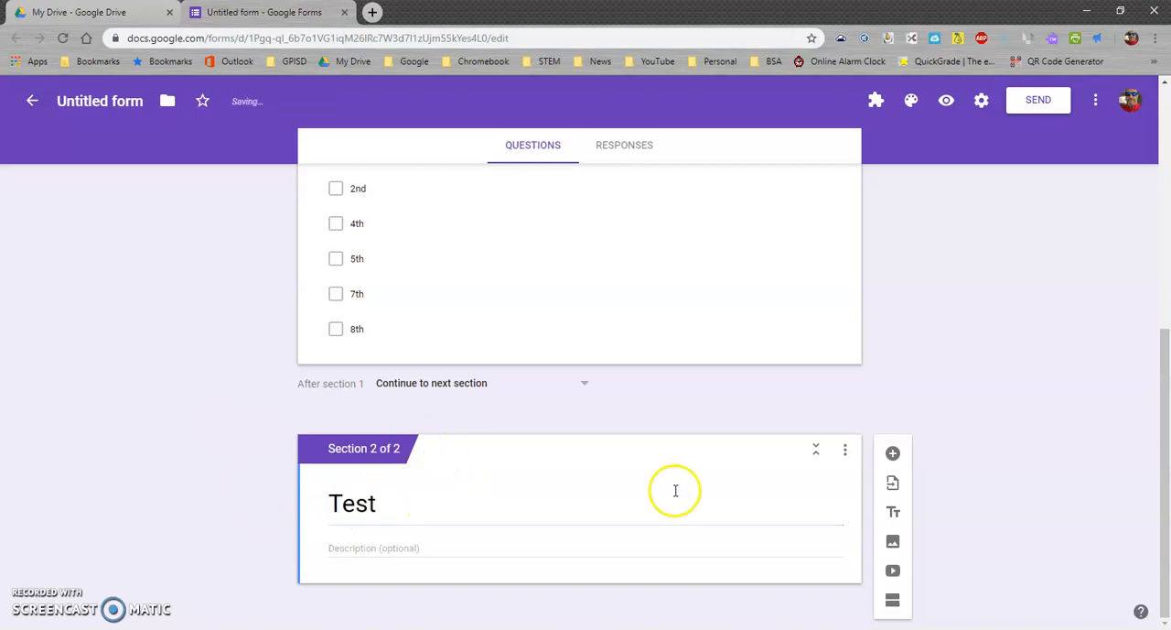
Add a multiple choice question to the Test section that reads "What was not a cause of World War II"
click(892, 453)
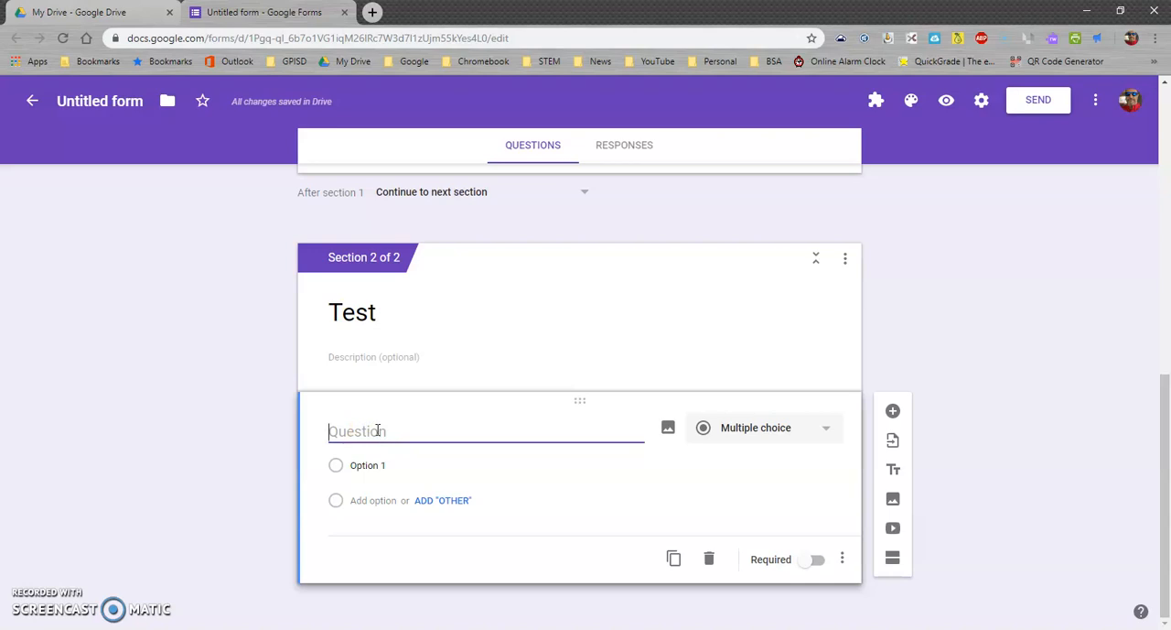
click(826, 430)
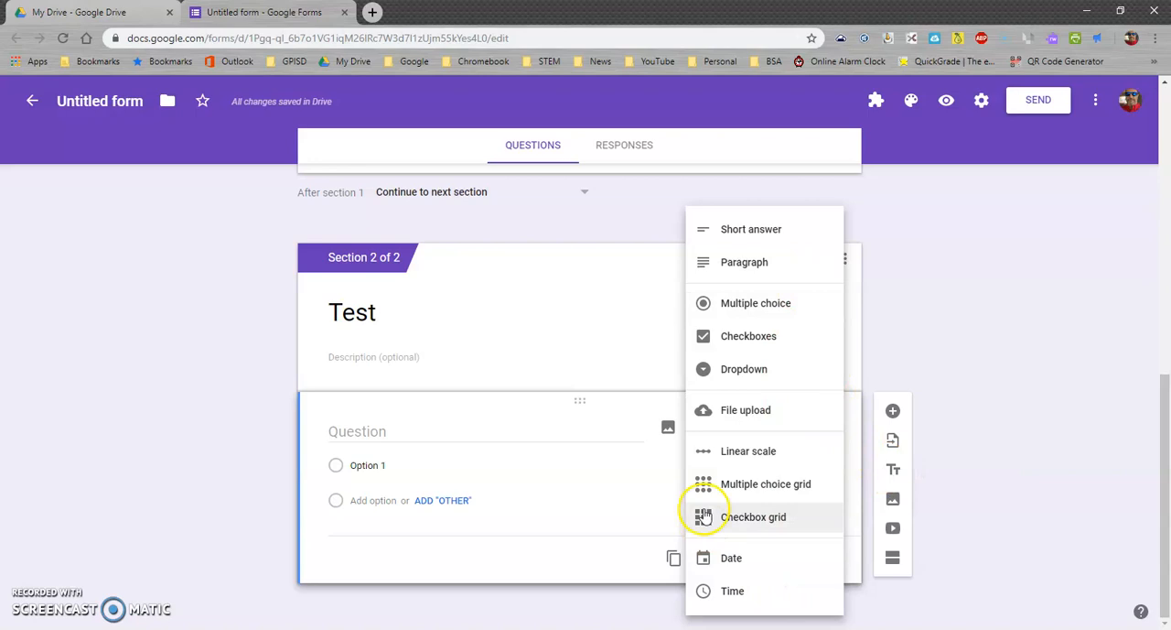
click(431, 431)
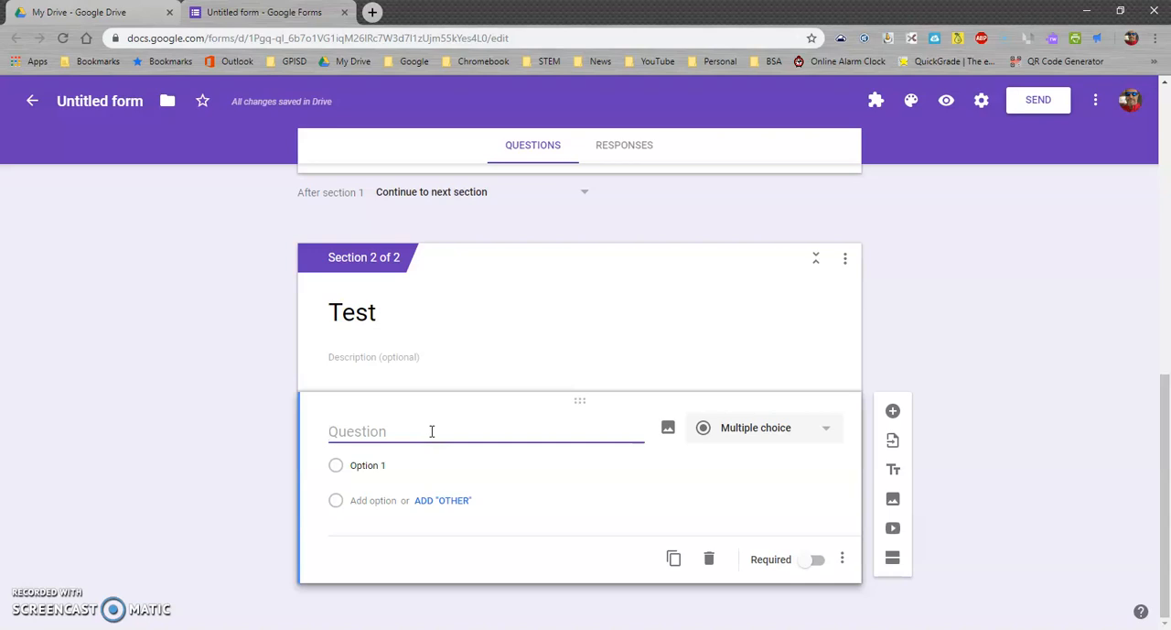
text(was not a cause of World War II)
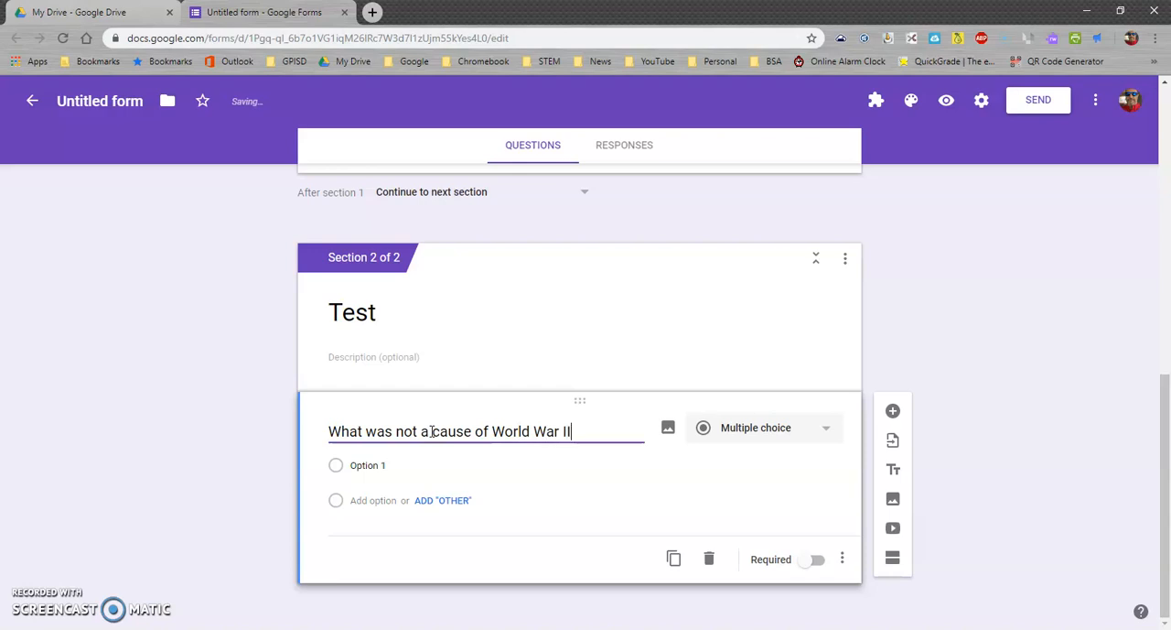
Enter "Treaty of Versailles" as the question's first answer option, correcting the spelling of "Treaty"
click(371, 465)
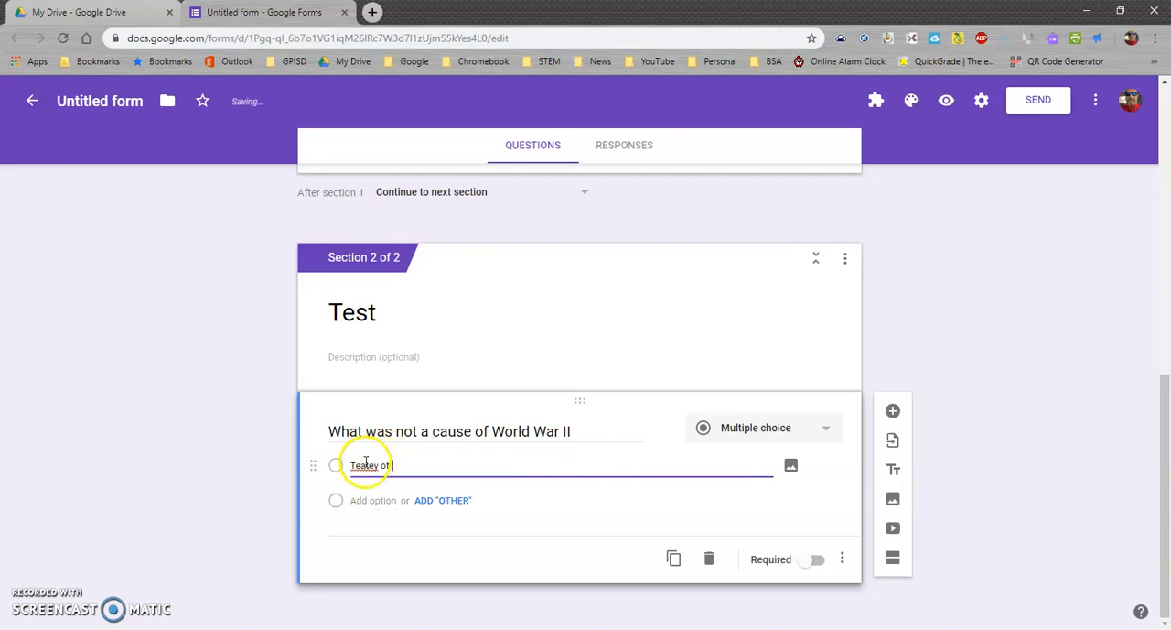
right_click(363, 465)
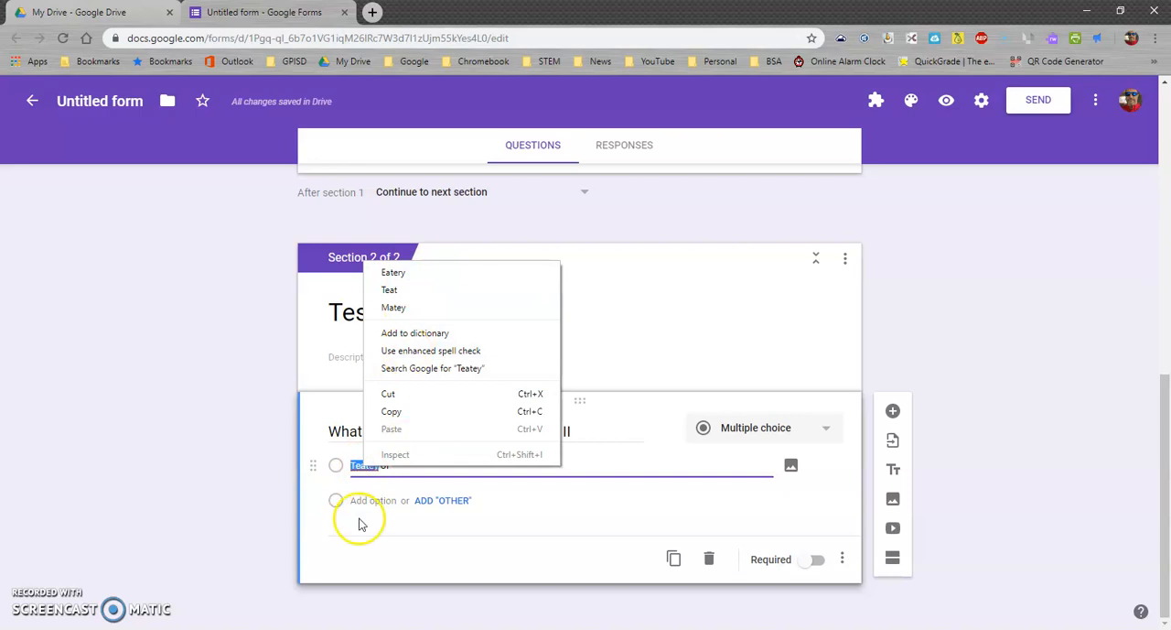
click(369, 473)
text(r)
right_click(382, 465)
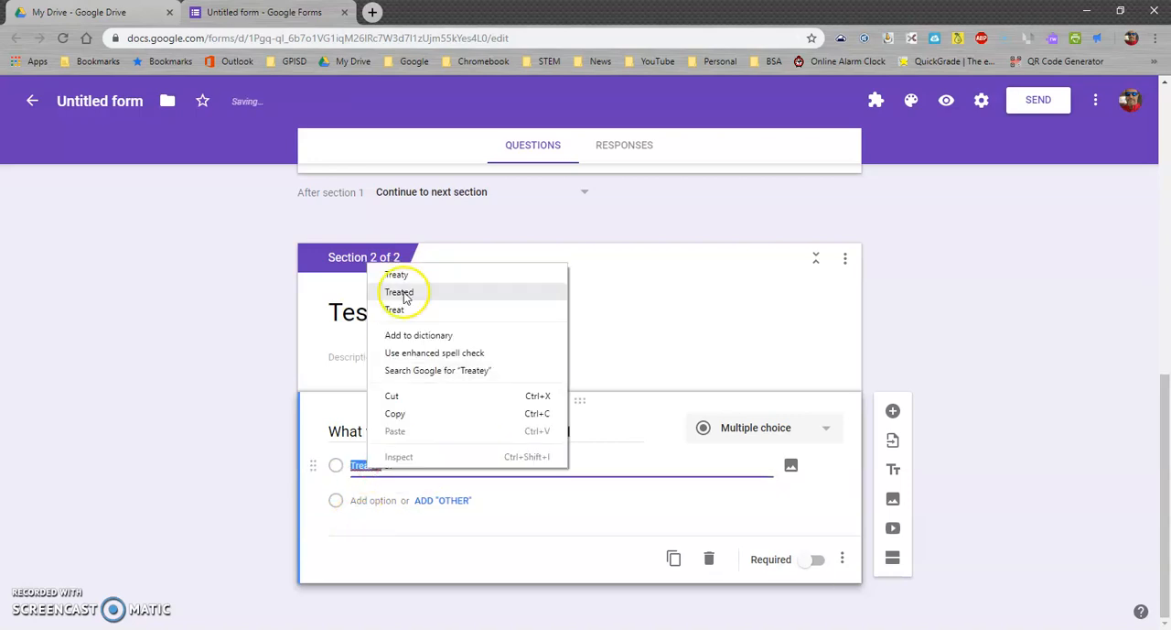
click(409, 274)
text(of Versailles)
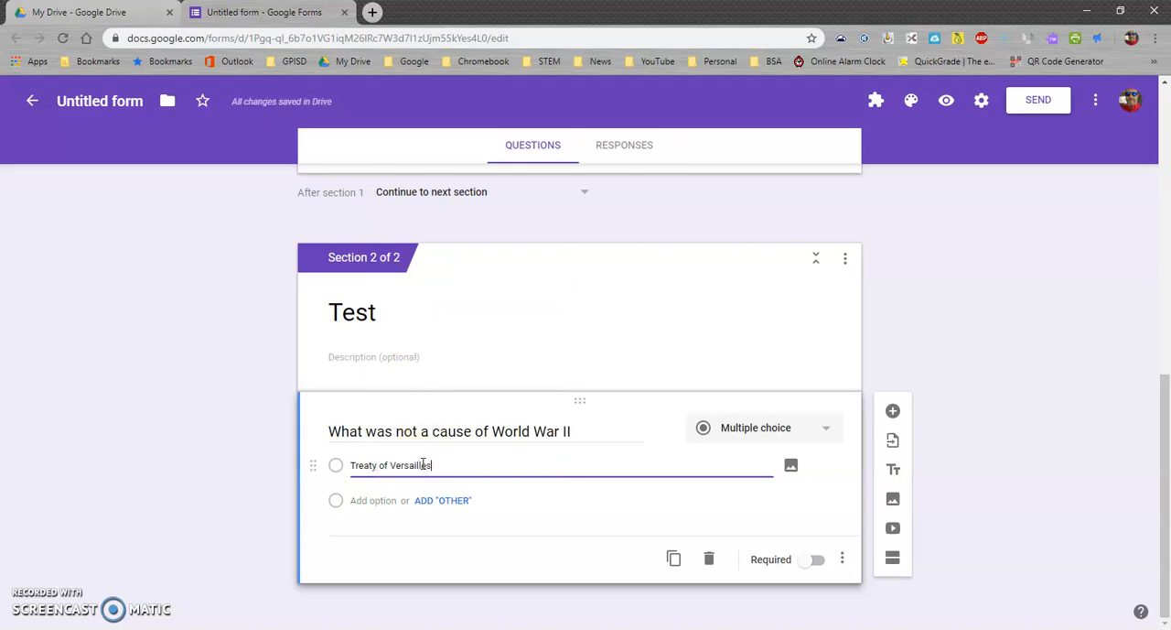
Add the answer options "Nazi rearming", "French Aggression" and "Nazi's invade Poland", and make the question required
click(379, 501)
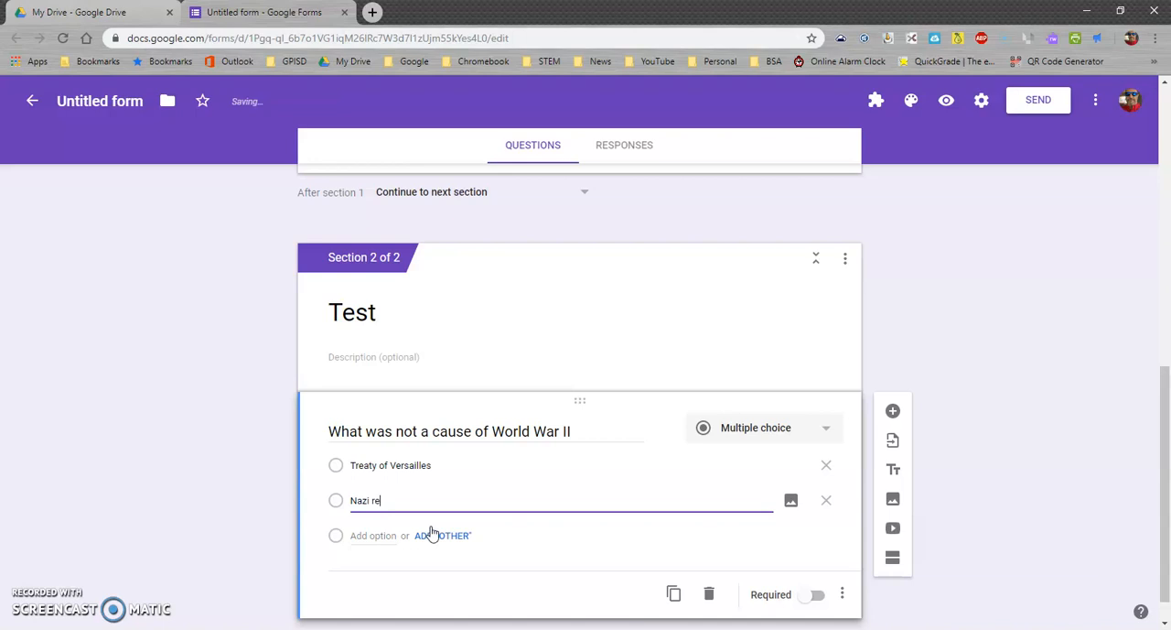
text(Nazi rearming)
click(371, 536)
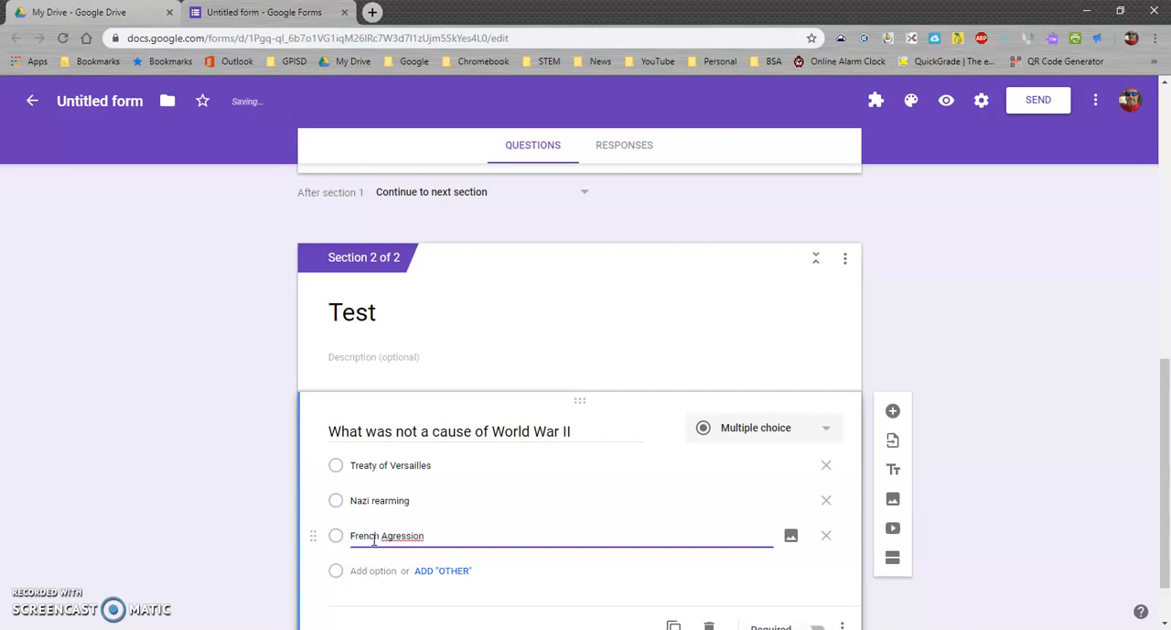
right_click(411, 536)
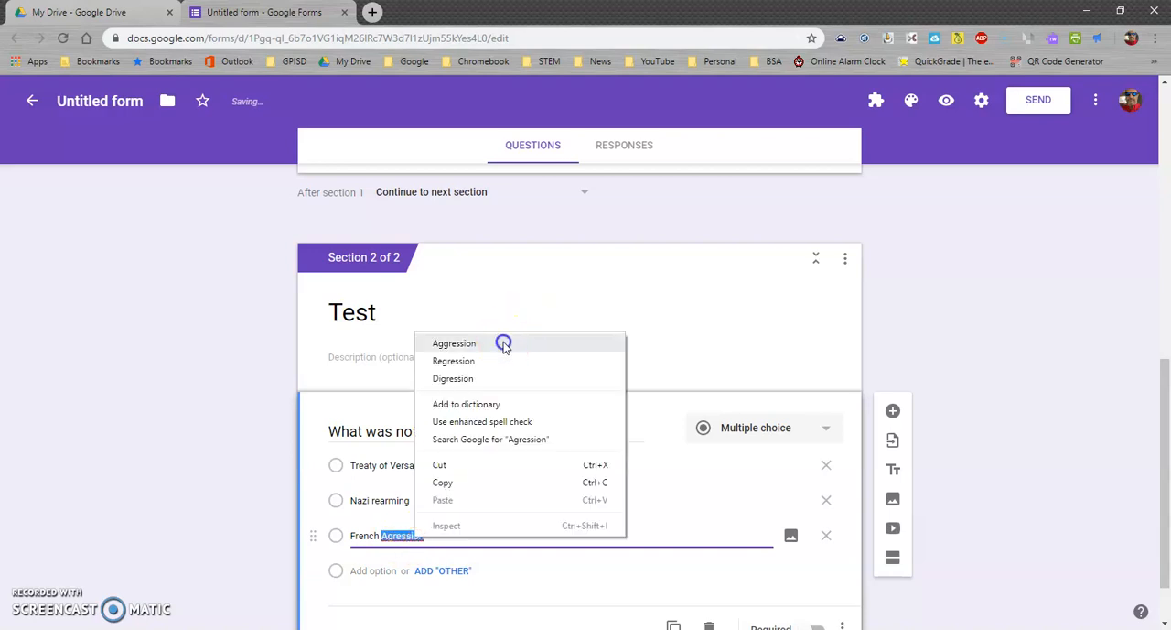
click(502, 342)
click(408, 569)
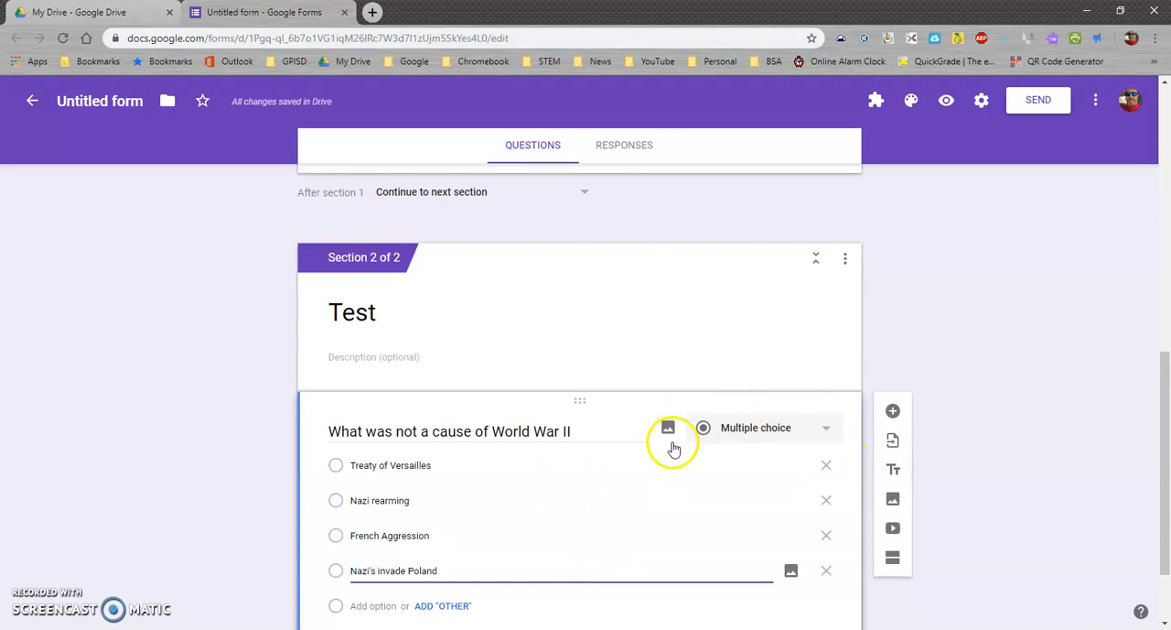
scroll(672, 448, down, 1)
click(816, 559)
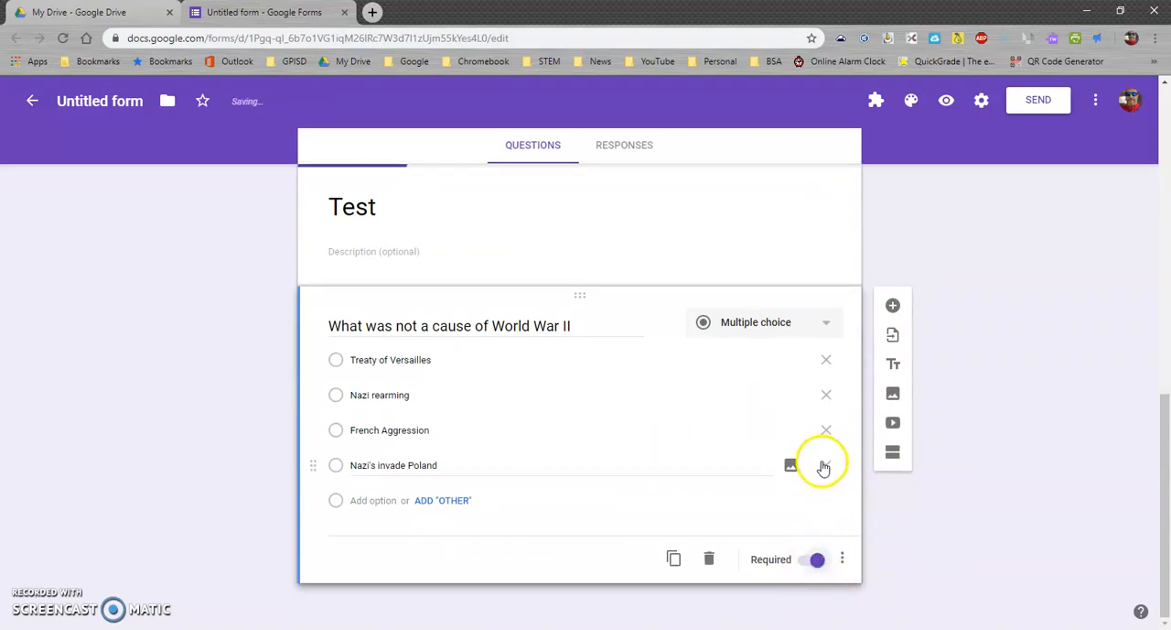
Make the form a quiz with locked mode on Chromebooks turned on, and save the settings
click(981, 100)
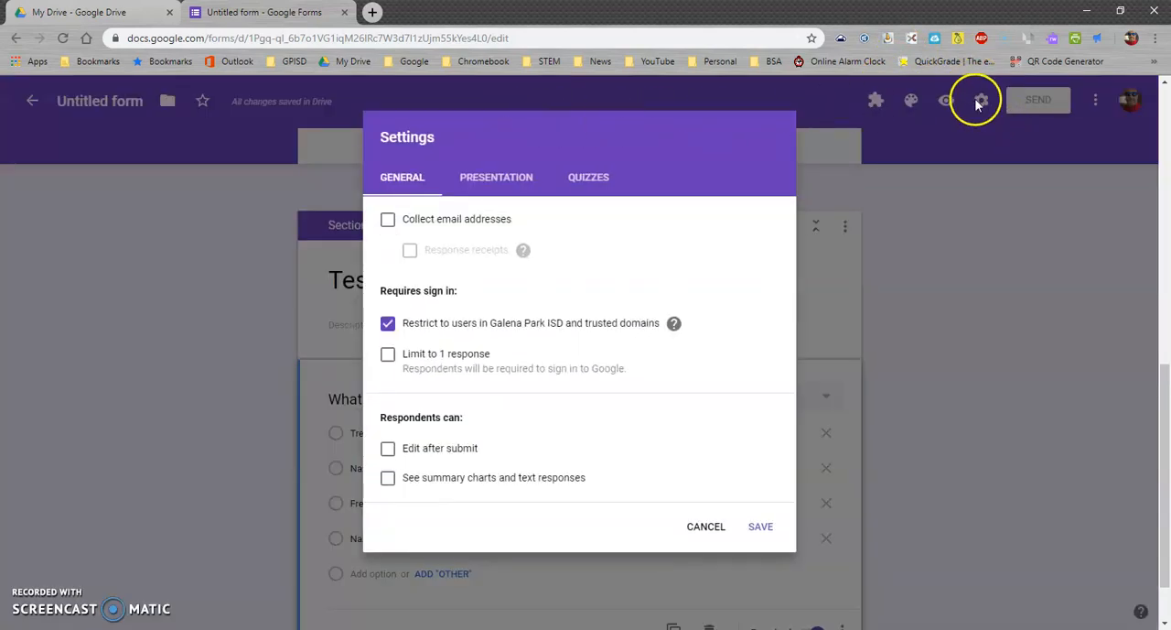
click(593, 178)
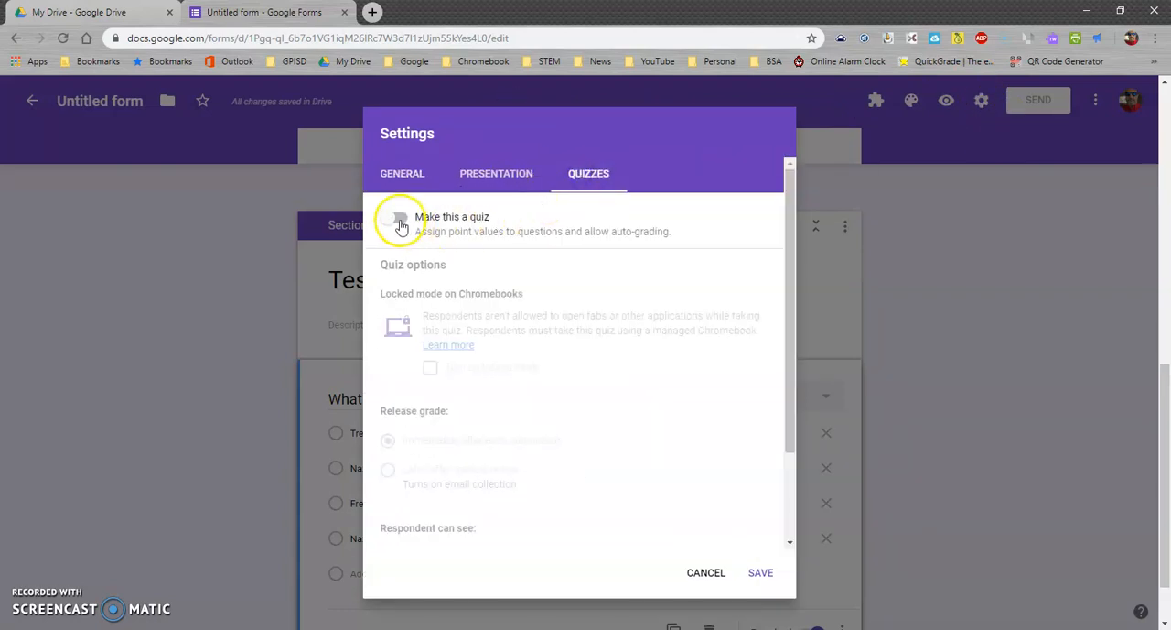
click(399, 220)
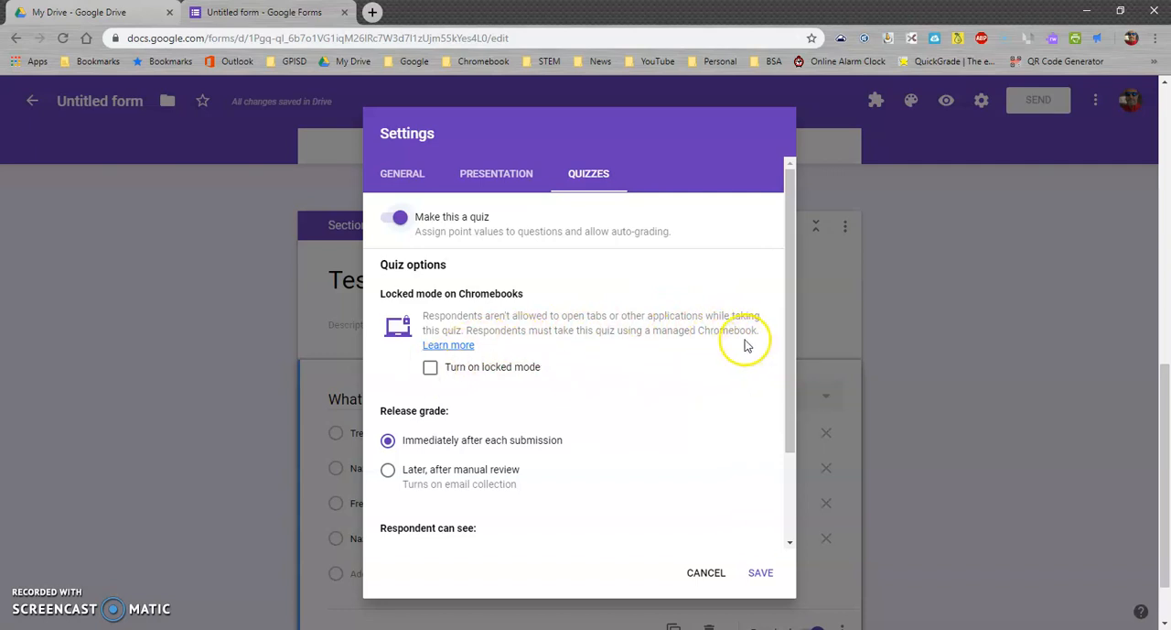
click(429, 368)
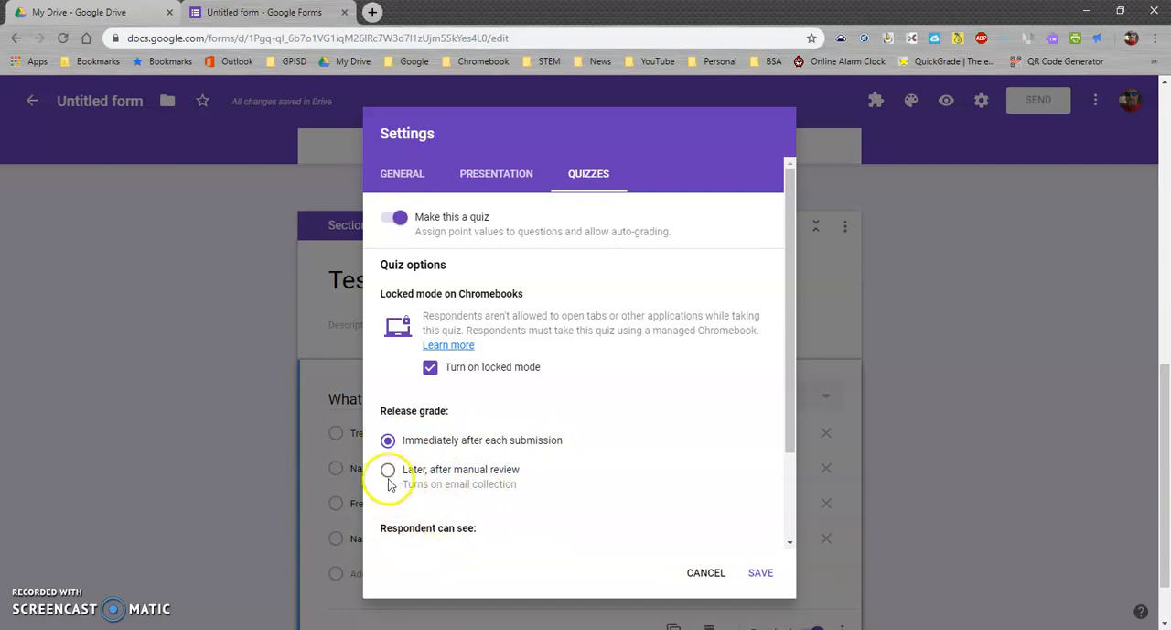
scroll(628, 474, down, 2)
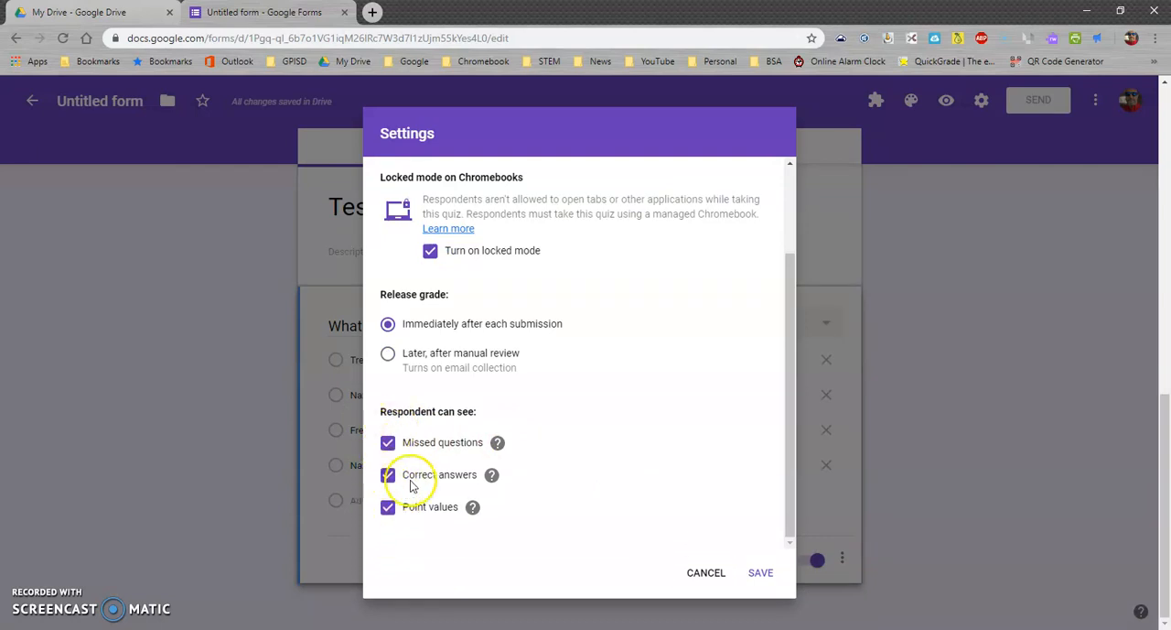
click(761, 572)
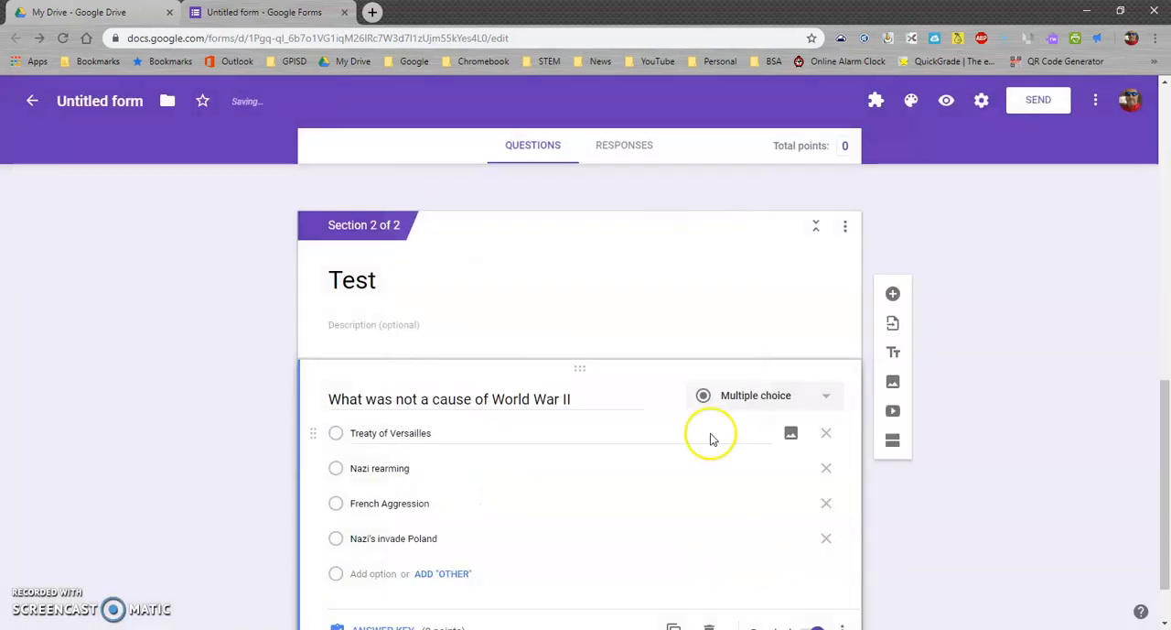
Set the World War II cause question's answer key to 10 points with "French Aggression" as the correct answer
scroll(394, 343, down, 1)
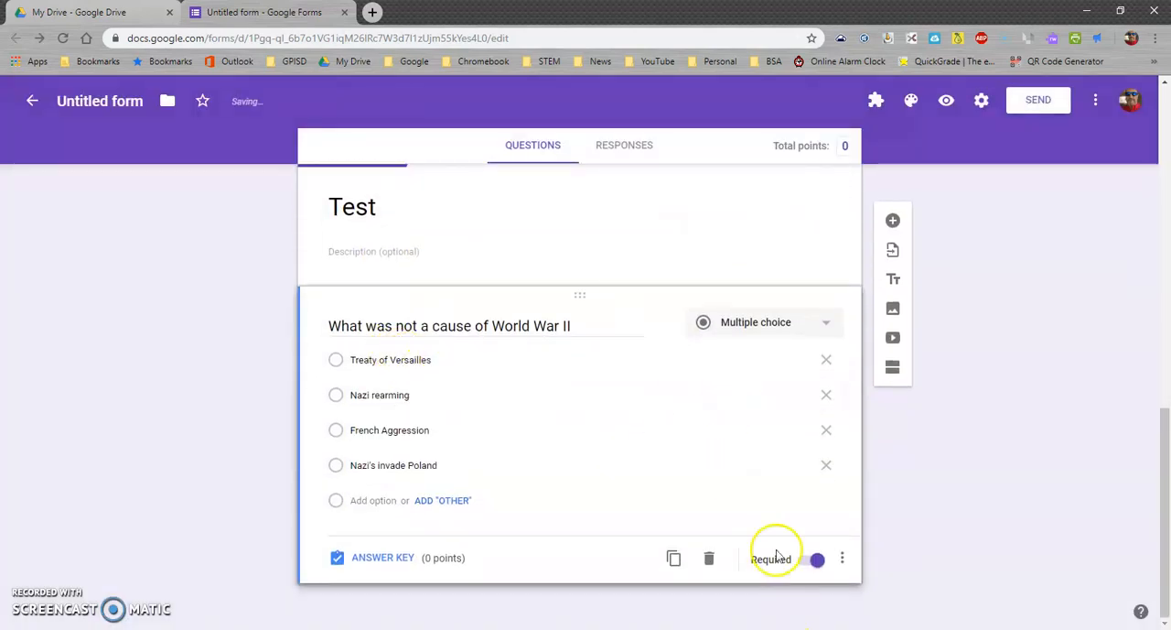
scroll(502, 307, up, 1)
scroll(502, 317, down, 1)
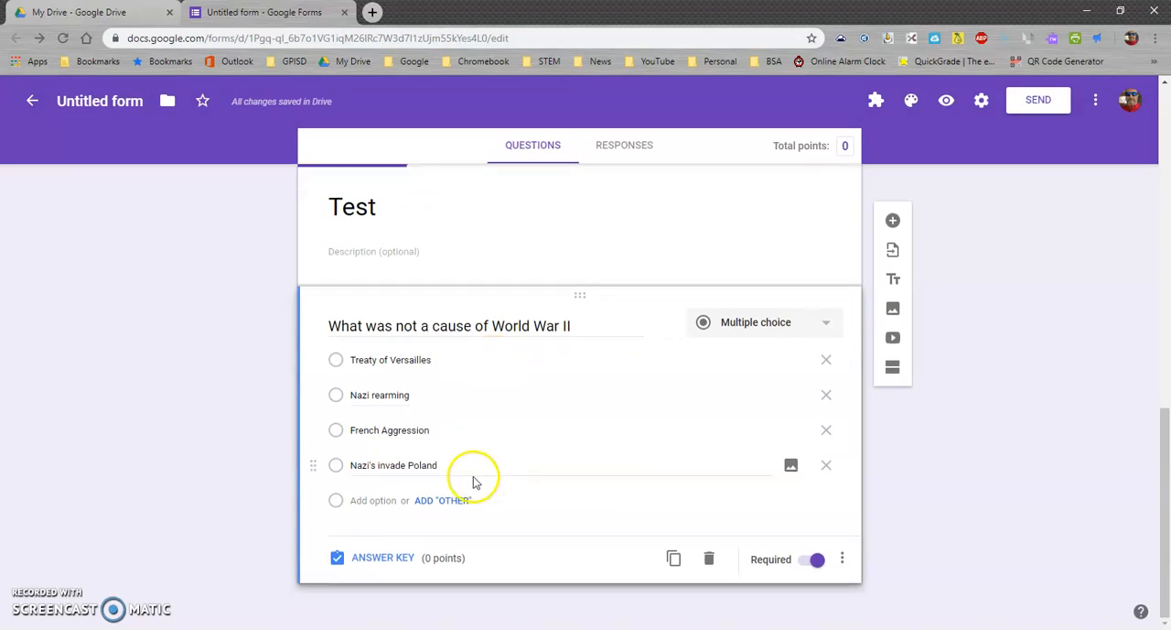
click(386, 559)
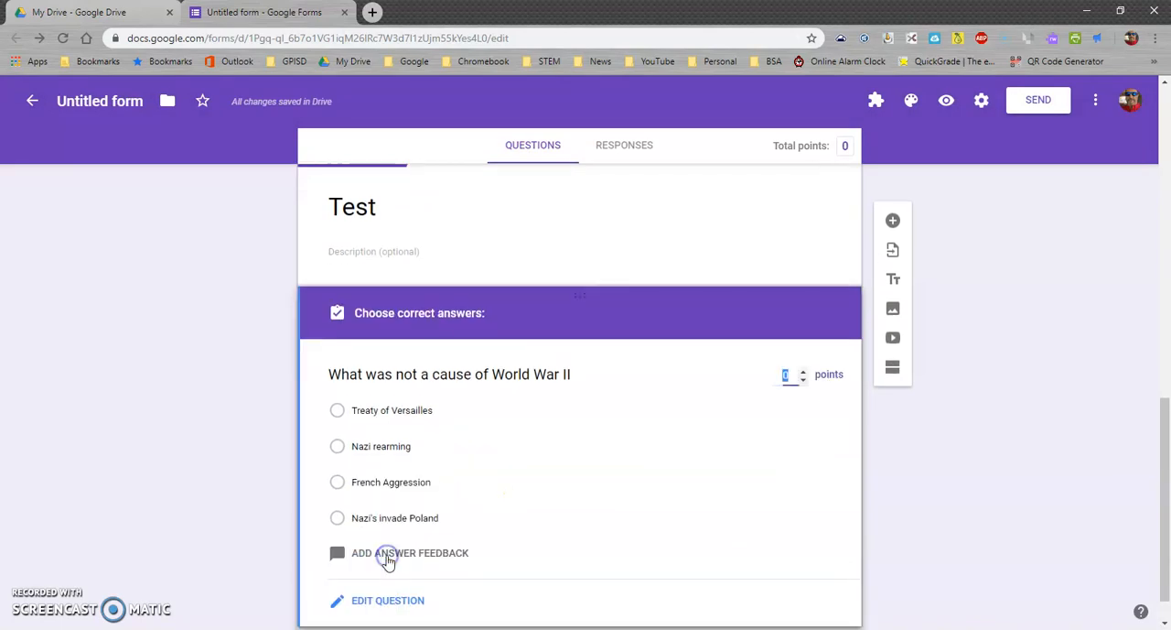
click(803, 375)
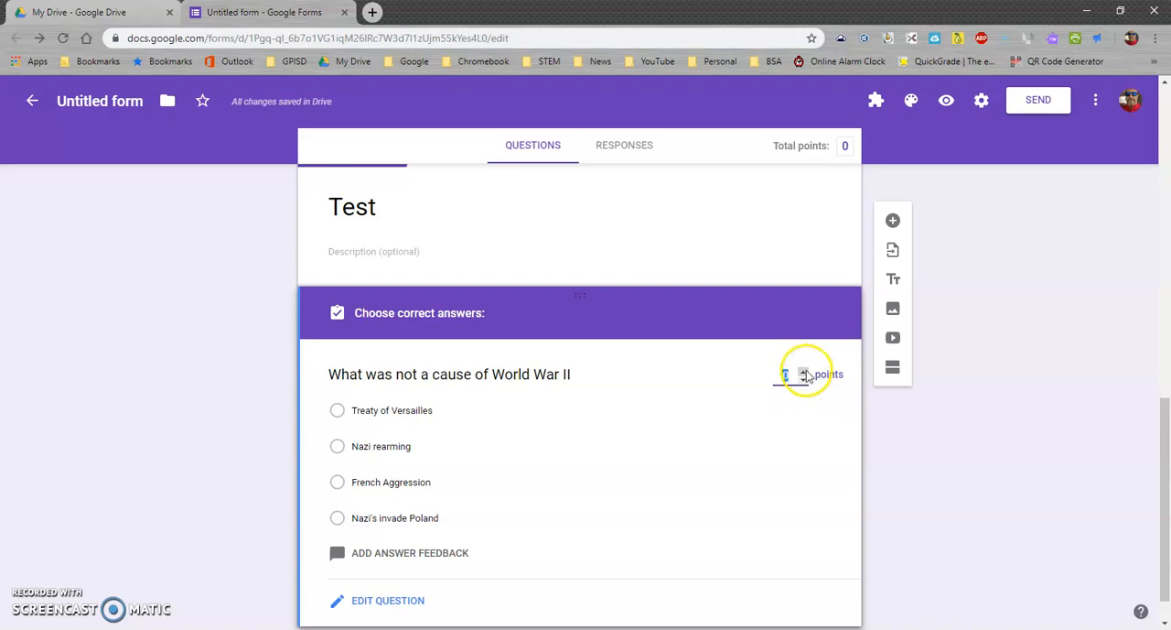
click(803, 376)
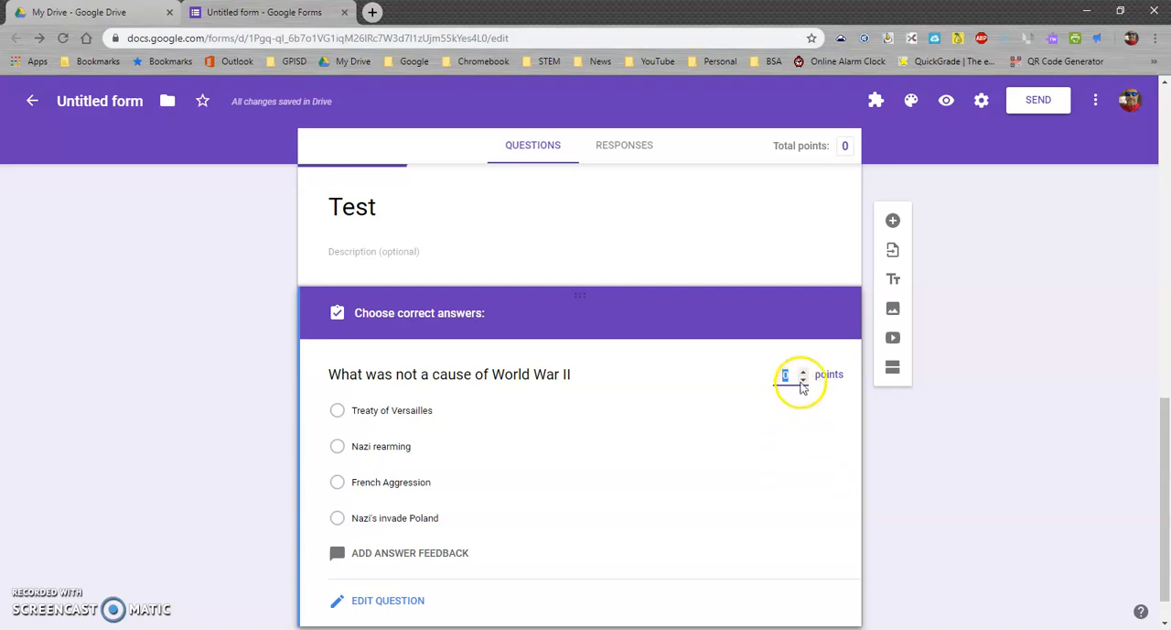
click(792, 441)
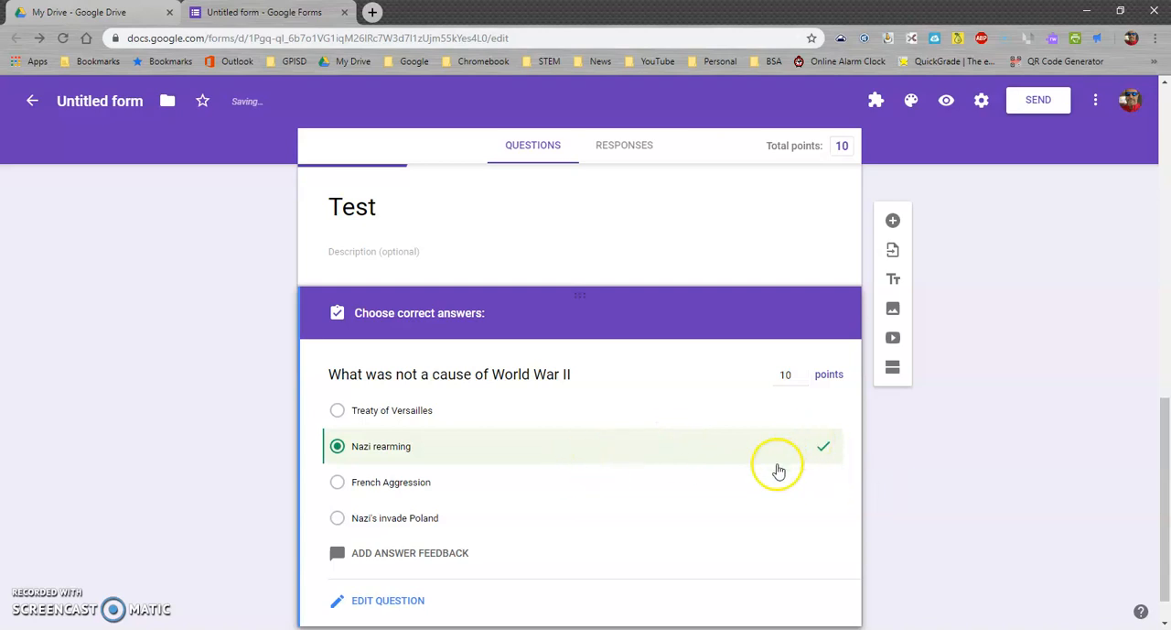
click(806, 453)
click(797, 487)
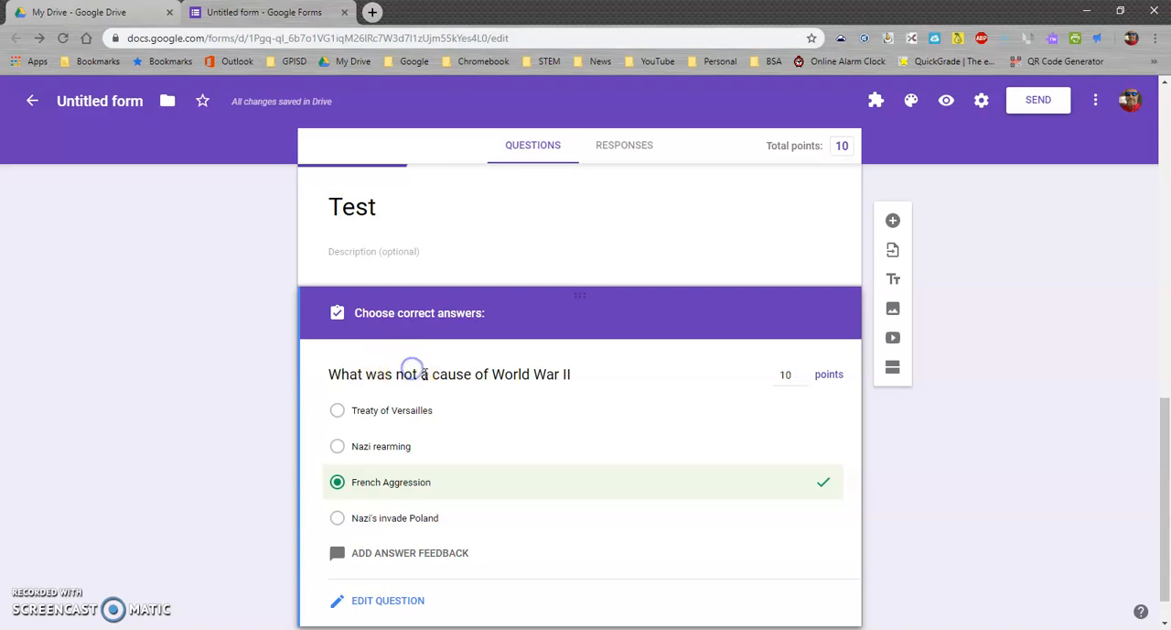
Return to editing the question and capitalize "NOT" so it reads "What was NOT a cause of World War II"
scroll(431, 586, down, 1)
click(388, 561)
click(448, 333)
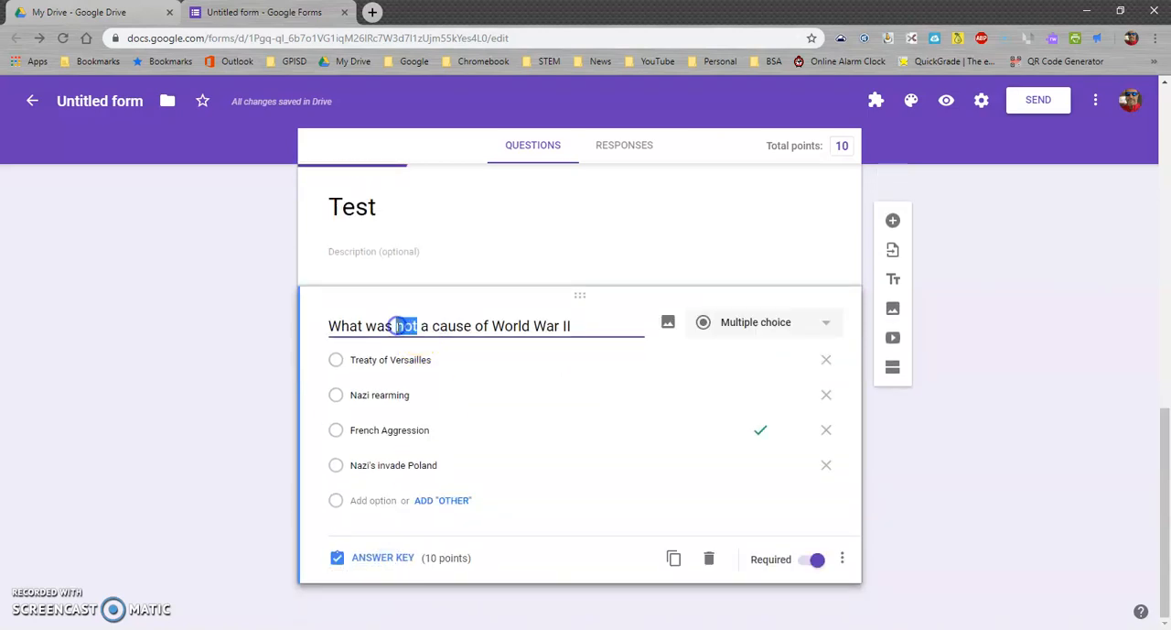
text(NOT)
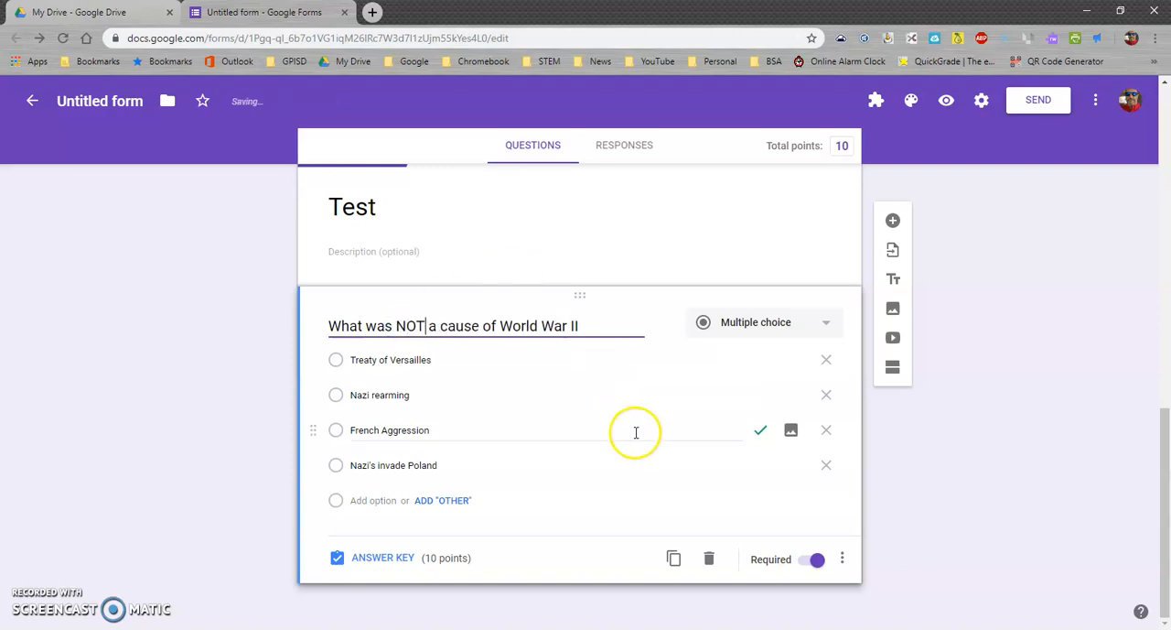
click(635, 434)
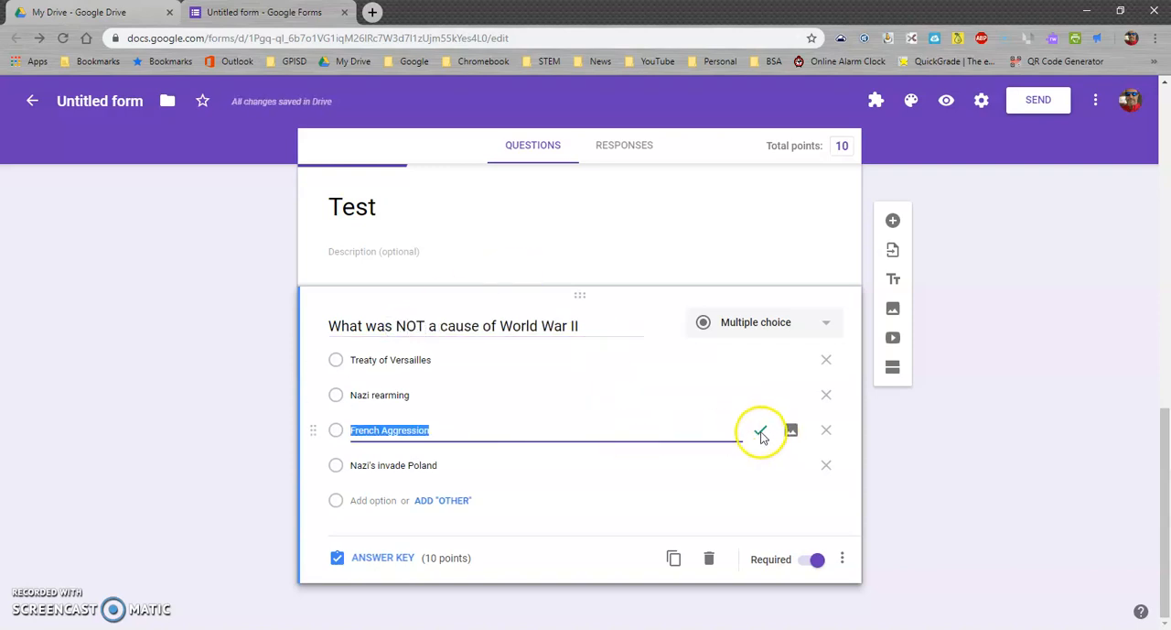
click(760, 434)
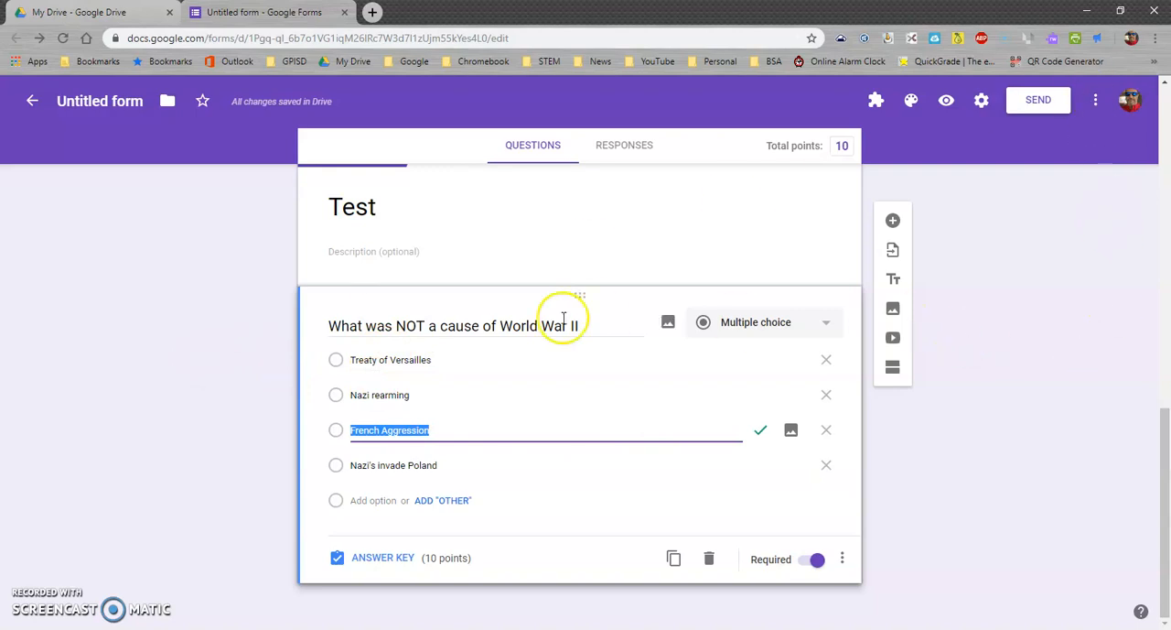
Add another multiple choice question that reads "This is the flag of the German Empire"
click(894, 221)
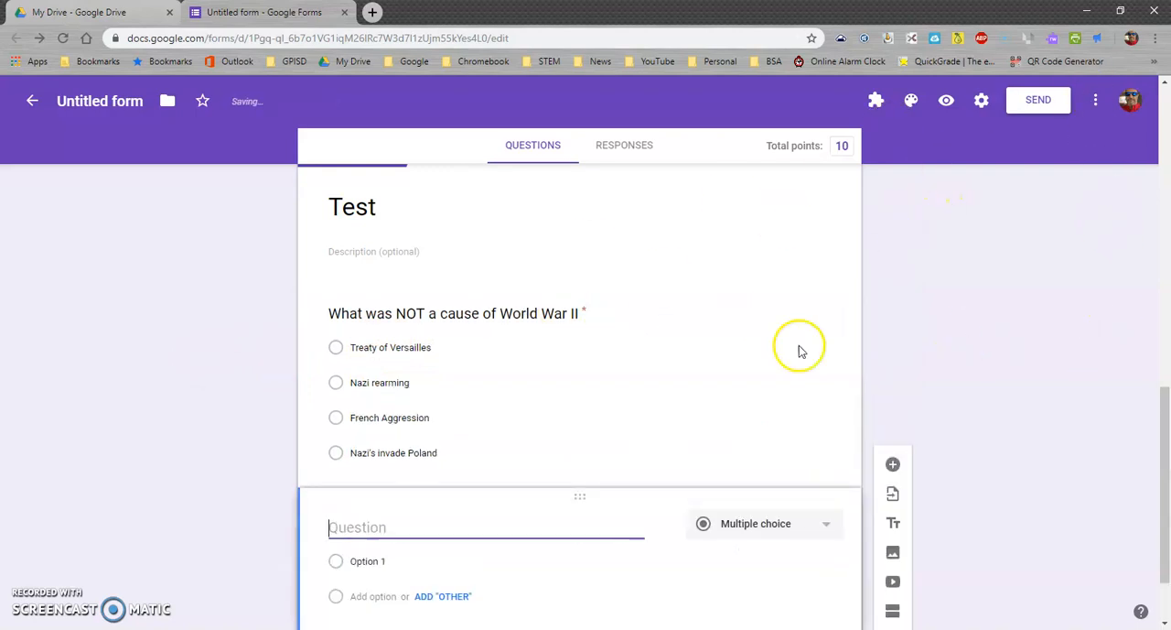
click(815, 427)
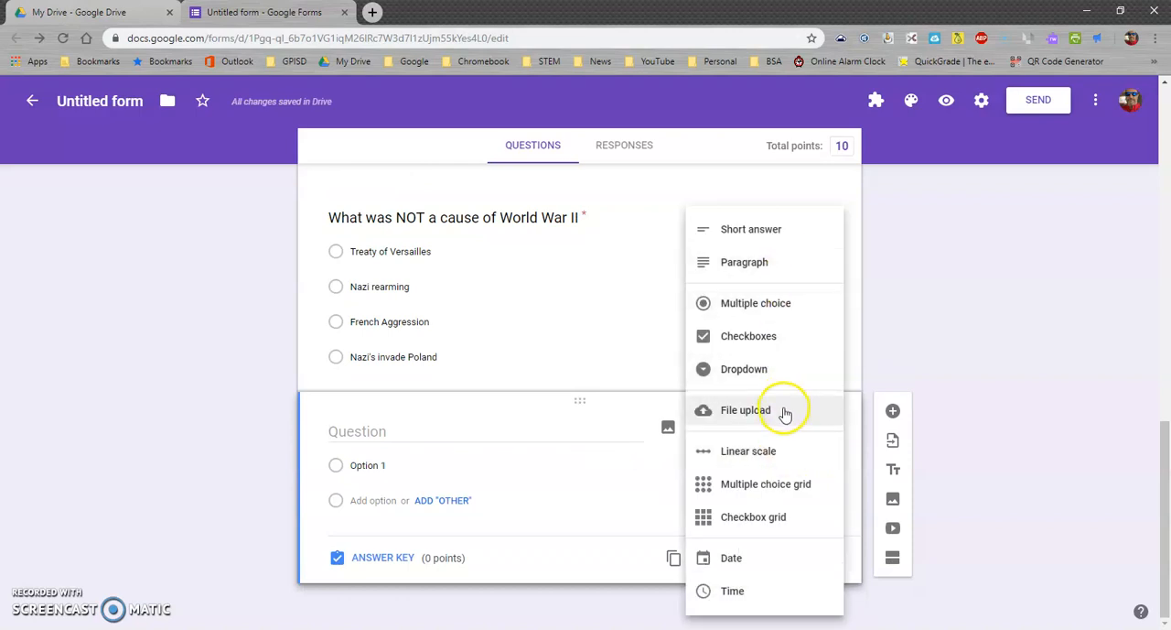
click(770, 307)
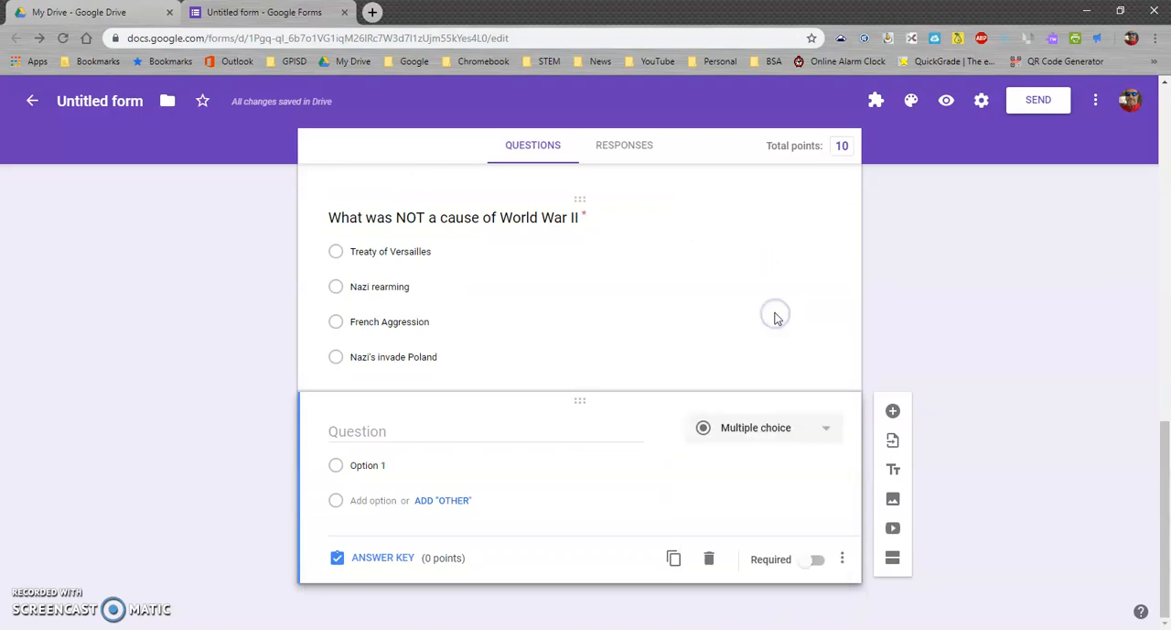
click(403, 429)
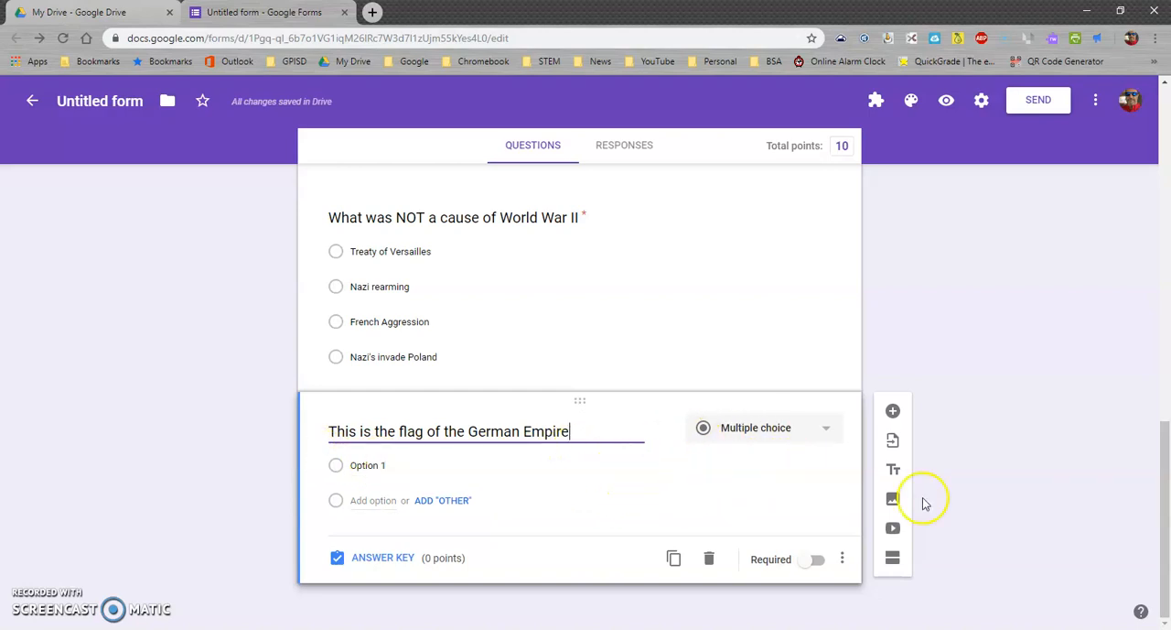
Search Google images for "german empire flag" and try to insert the black, white and red flag with the large eagle
click(893, 499)
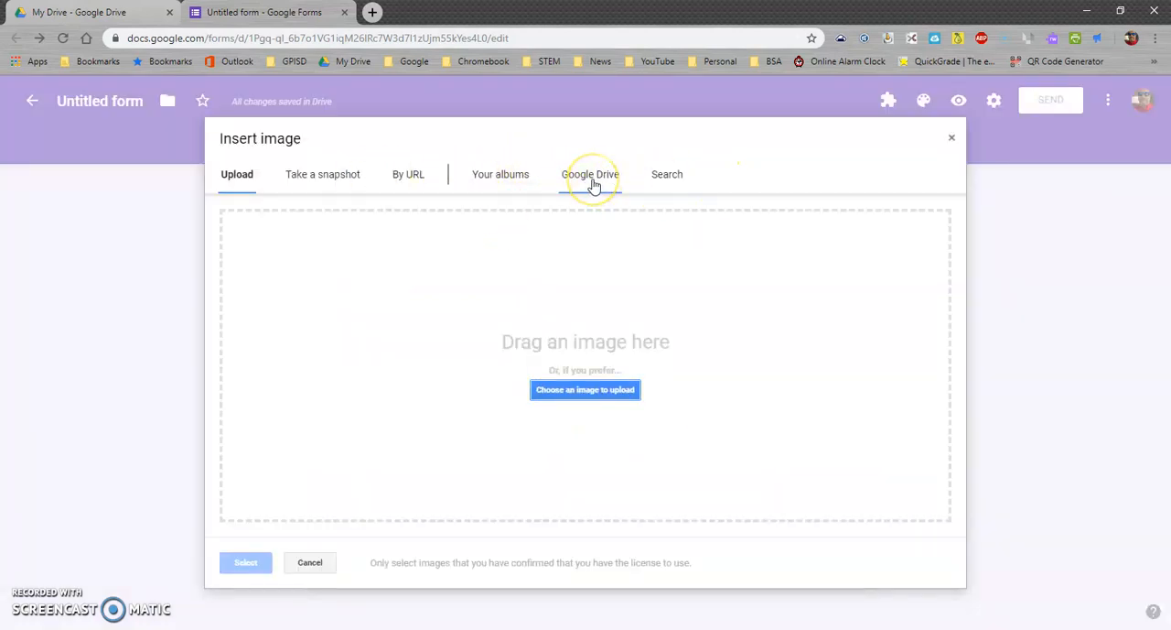
click(662, 183)
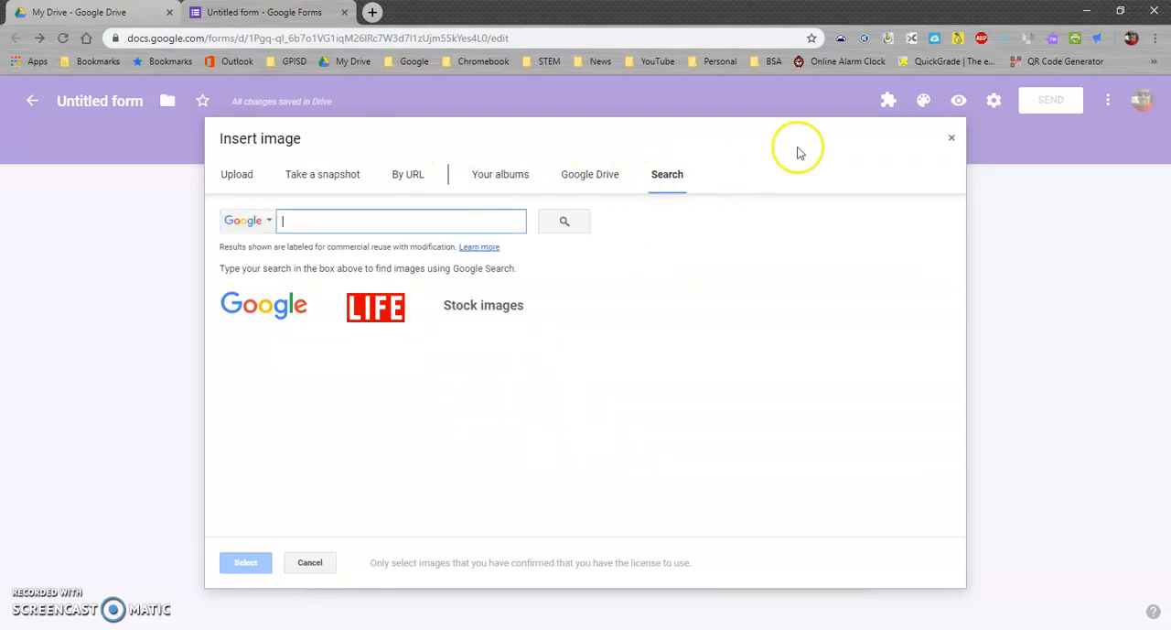
text(german)
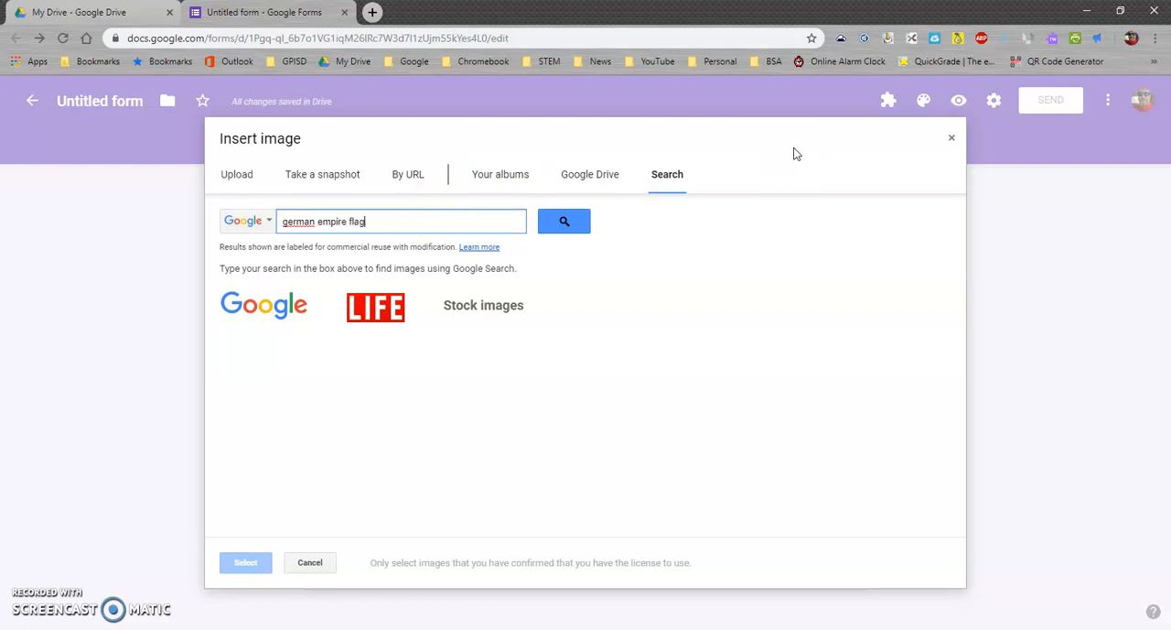
text( empire flag)
key(Return)
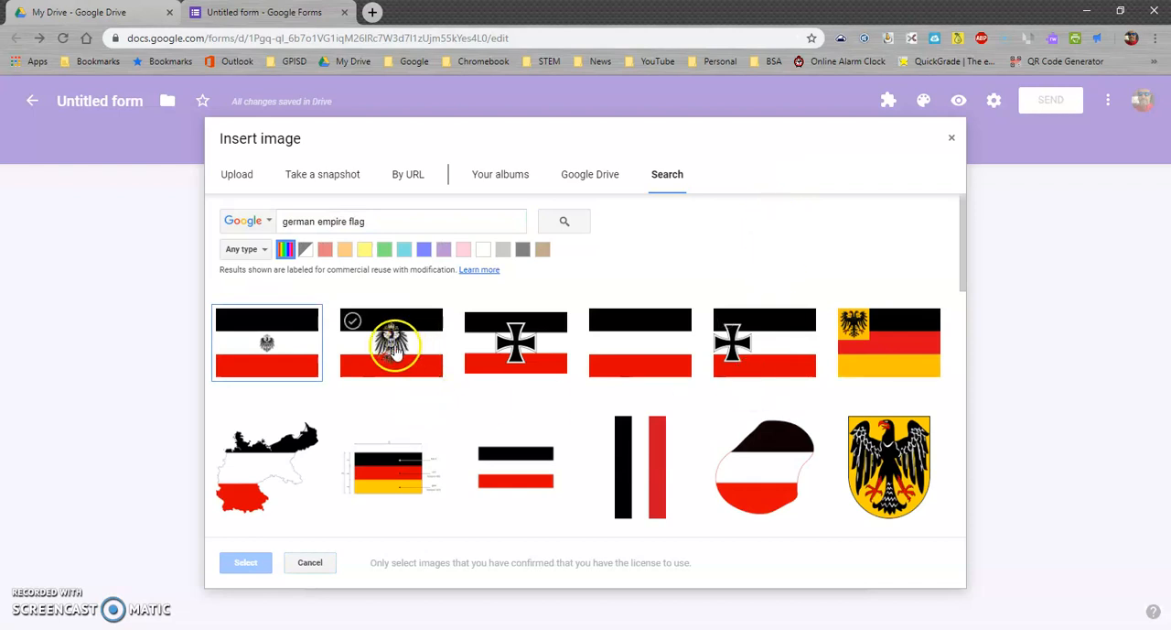
click(391, 346)
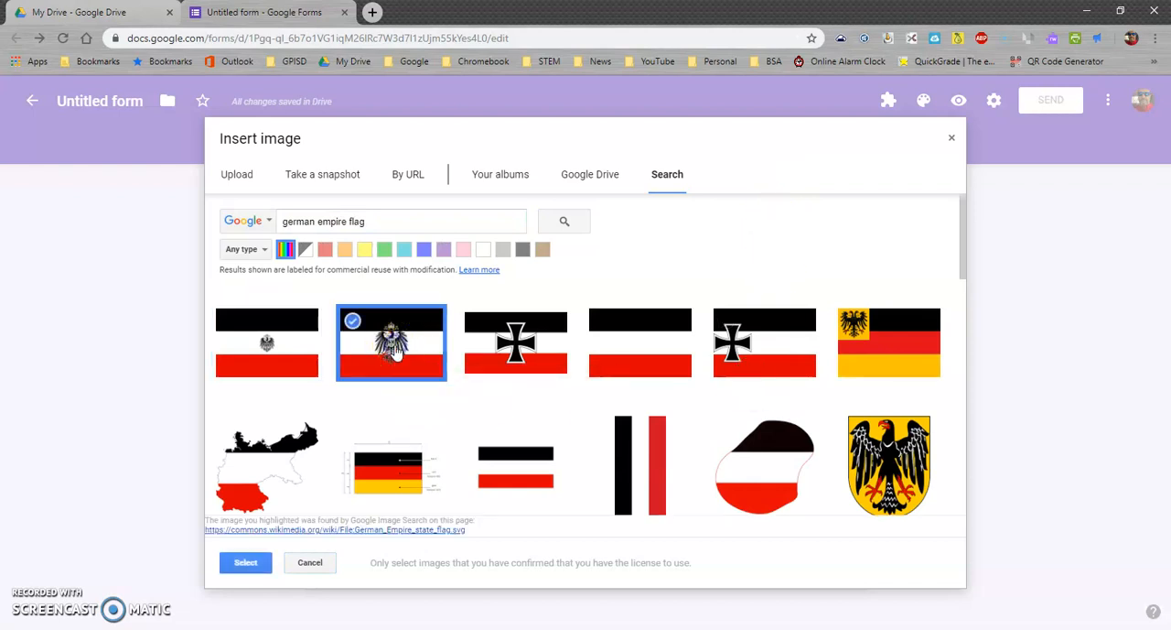
click(247, 562)
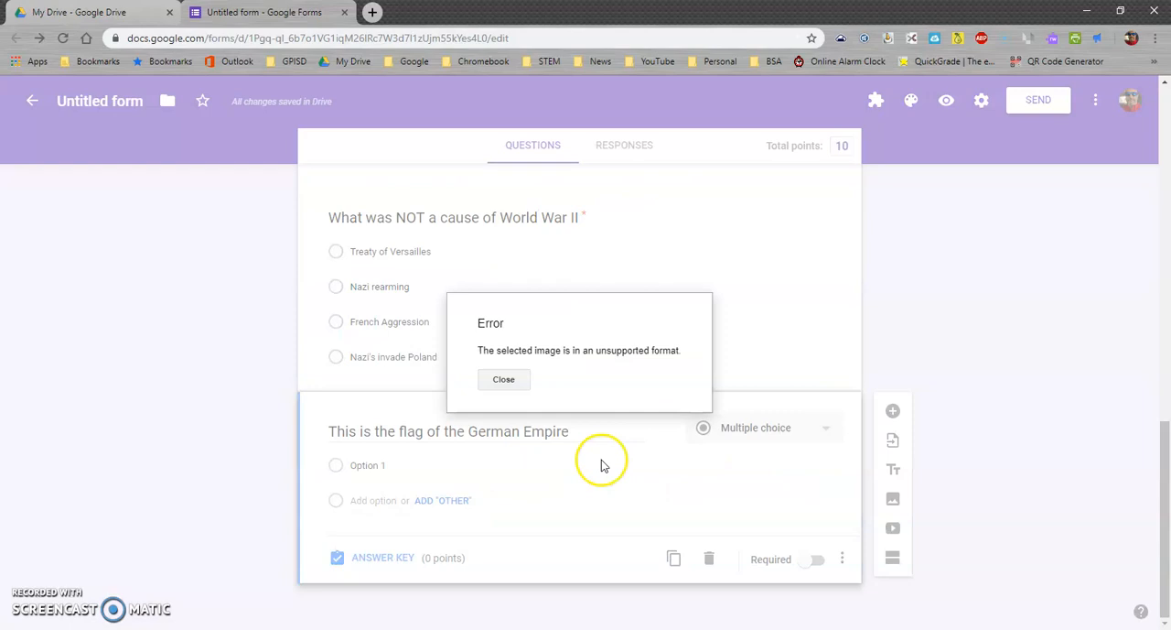
click(502, 380)
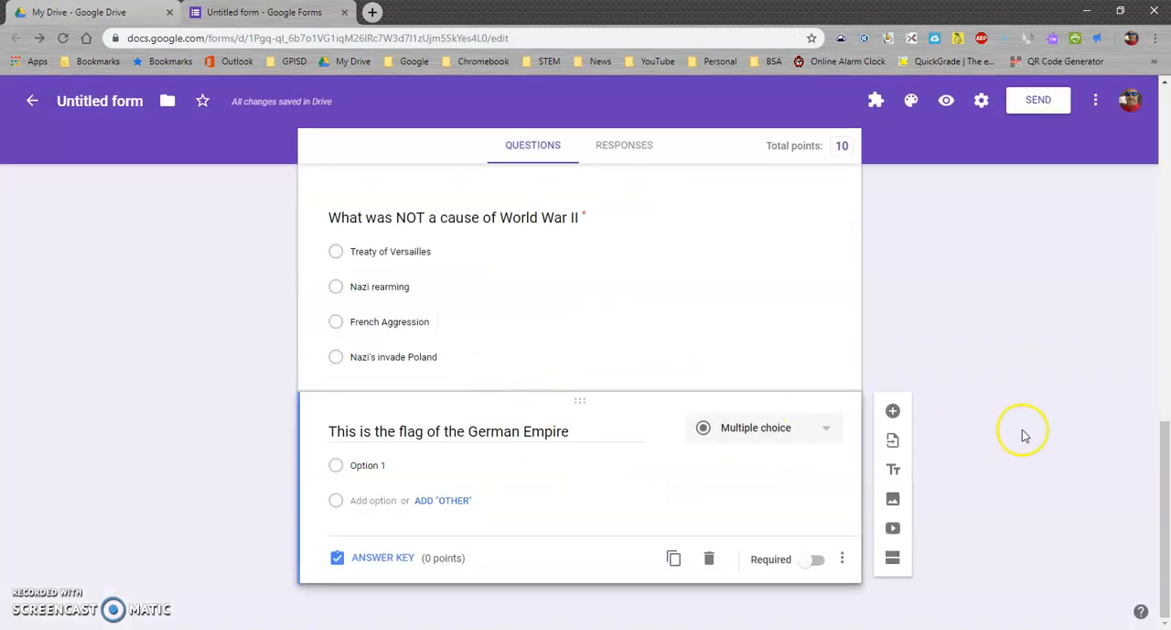
Try to insert the German Empire flag image with the centered iron cross from the search results
click(892, 500)
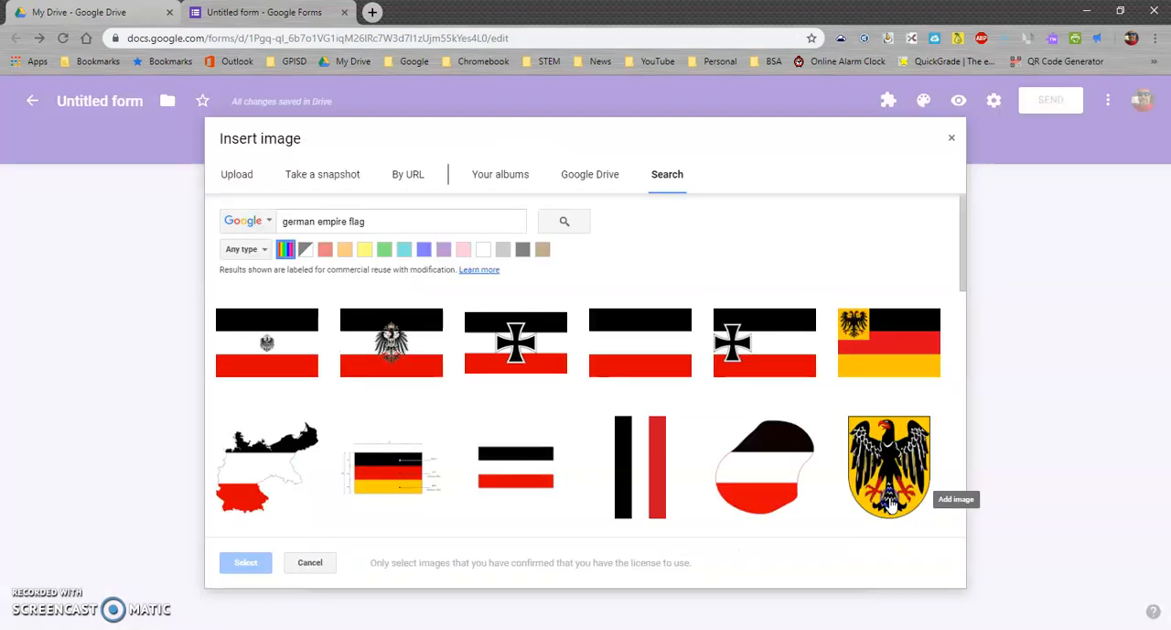
click(542, 328)
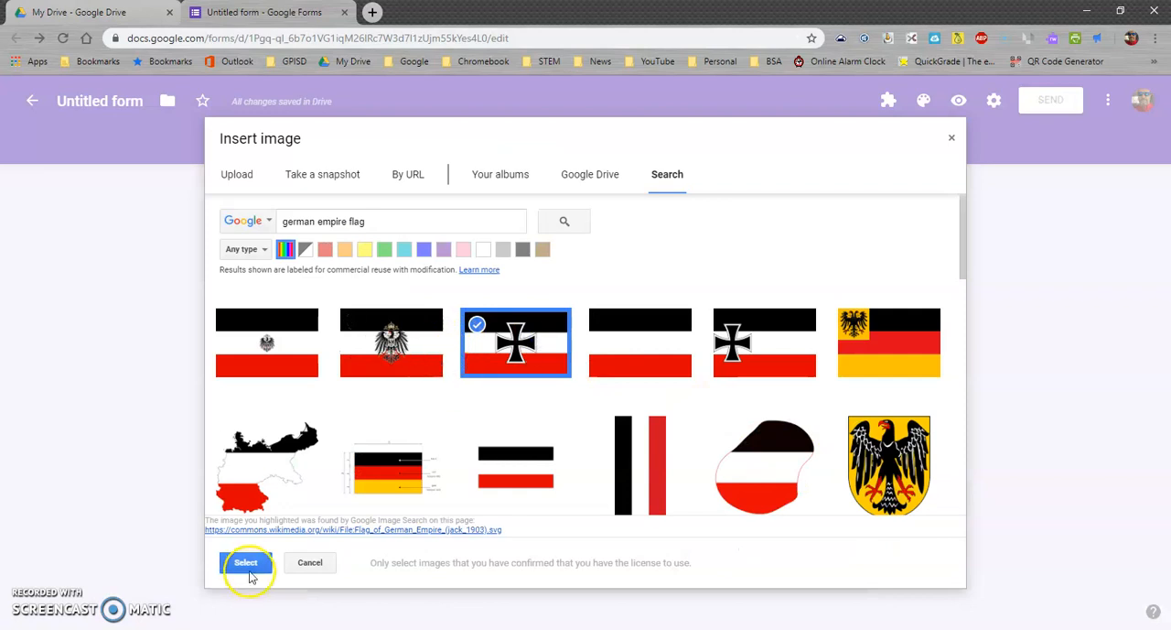
click(246, 562)
click(506, 382)
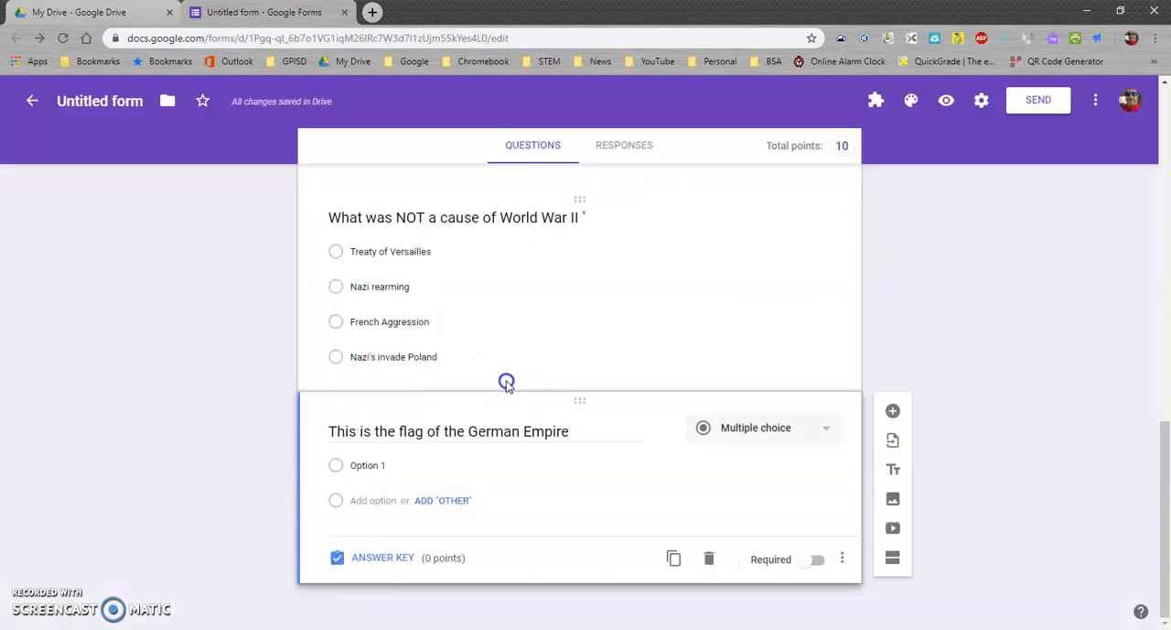
Try to insert the German Empire merchant flag image with the off-center cross, keeping the image type filter at Any type
click(892, 500)
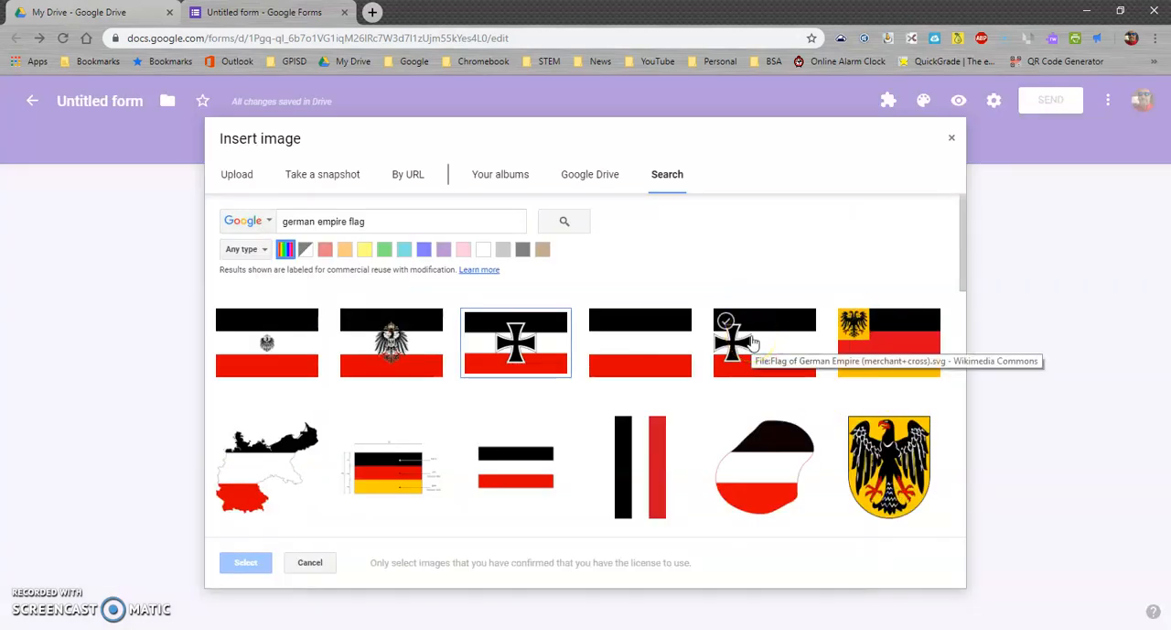
click(264, 249)
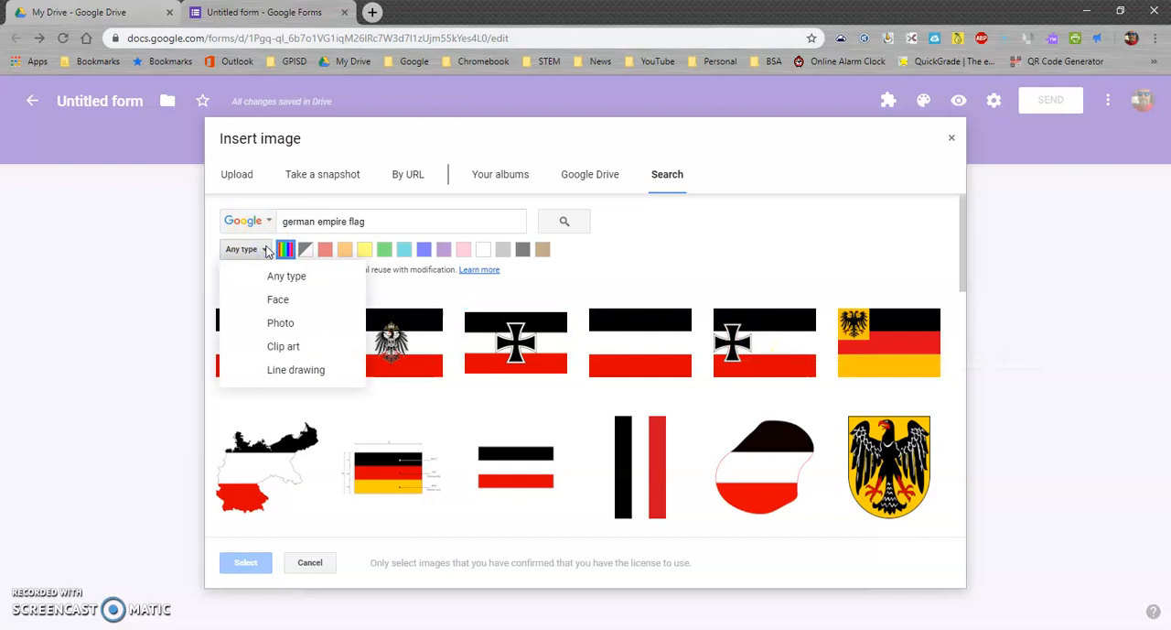
click(265, 249)
click(764, 364)
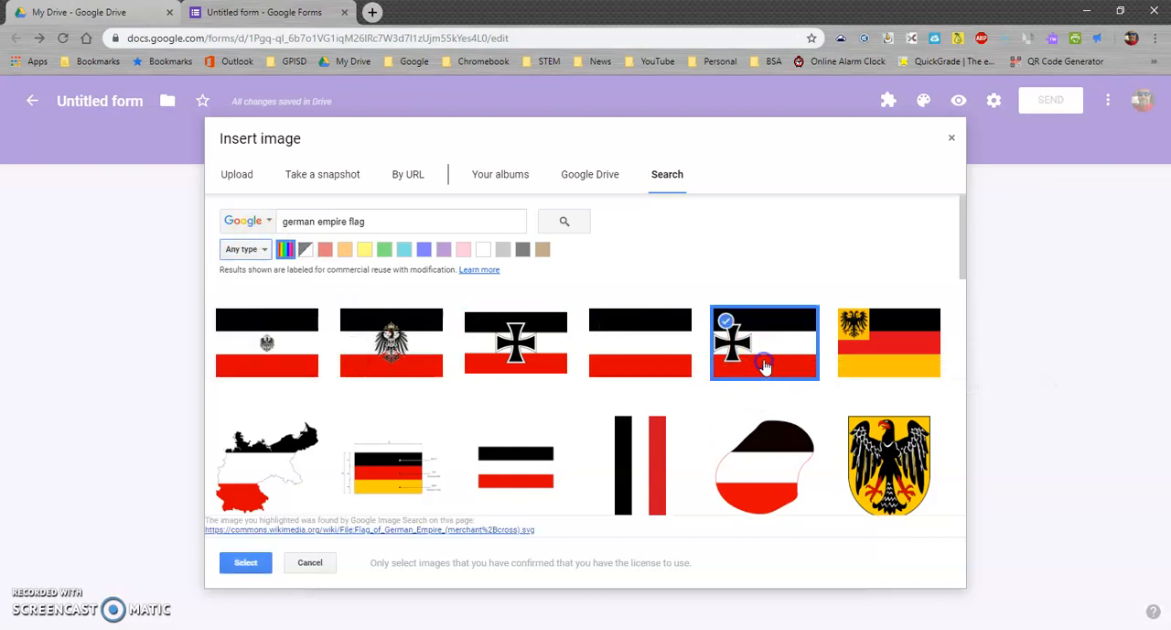
click(246, 562)
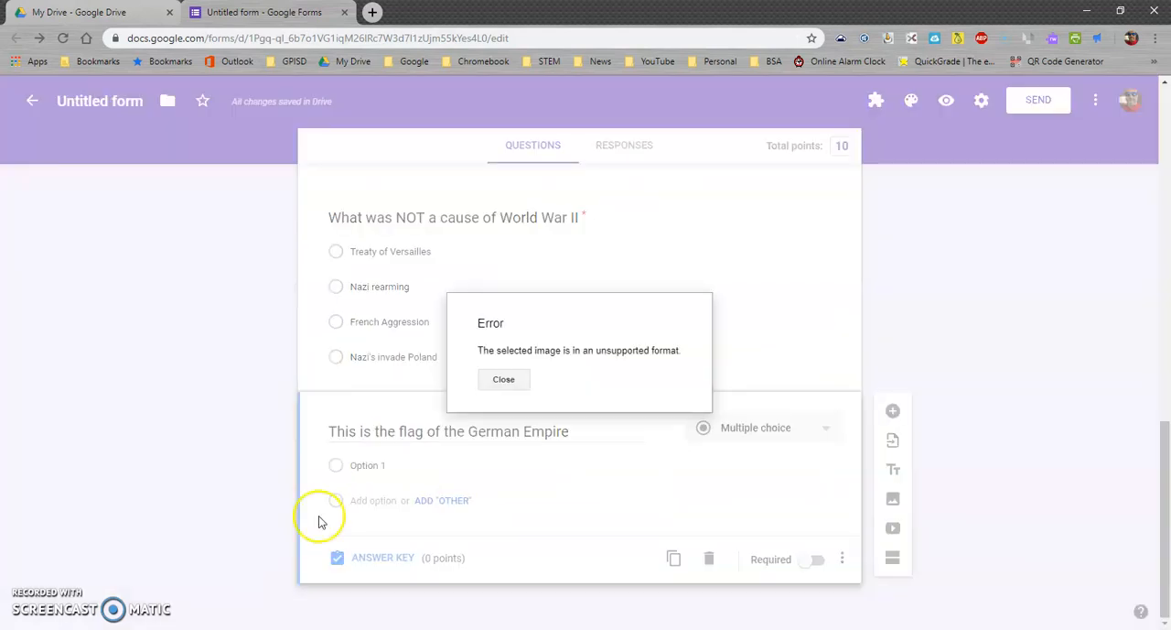
click(503, 378)
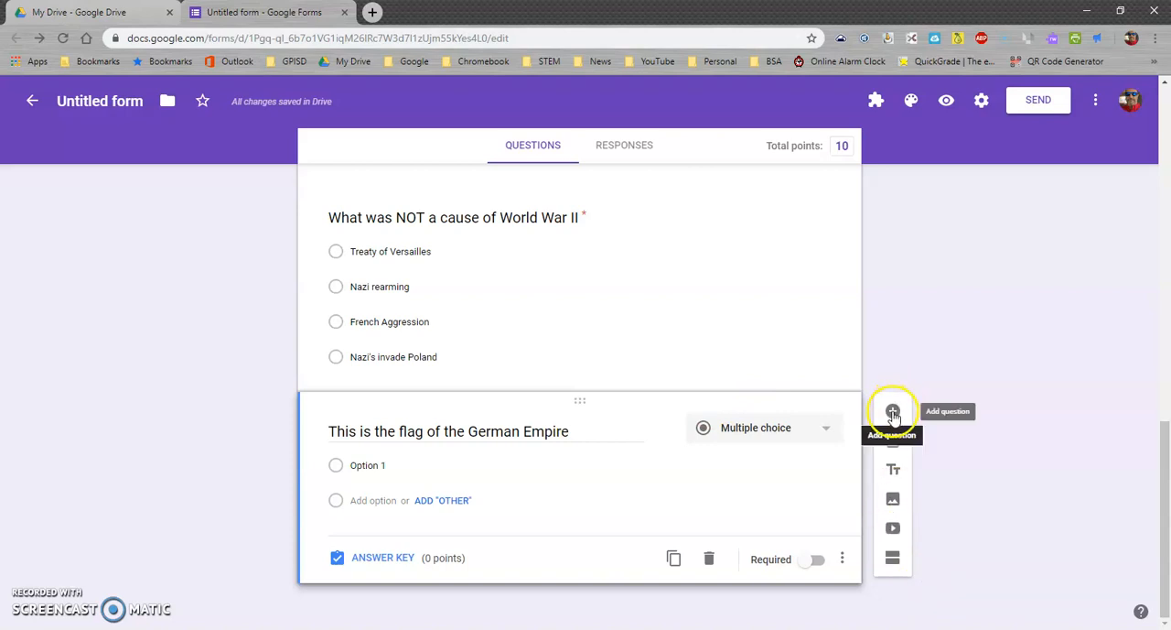
Insert the image IMG_4219.JPG from the Art & Animation folder in Google Drive below the flag question
click(893, 498)
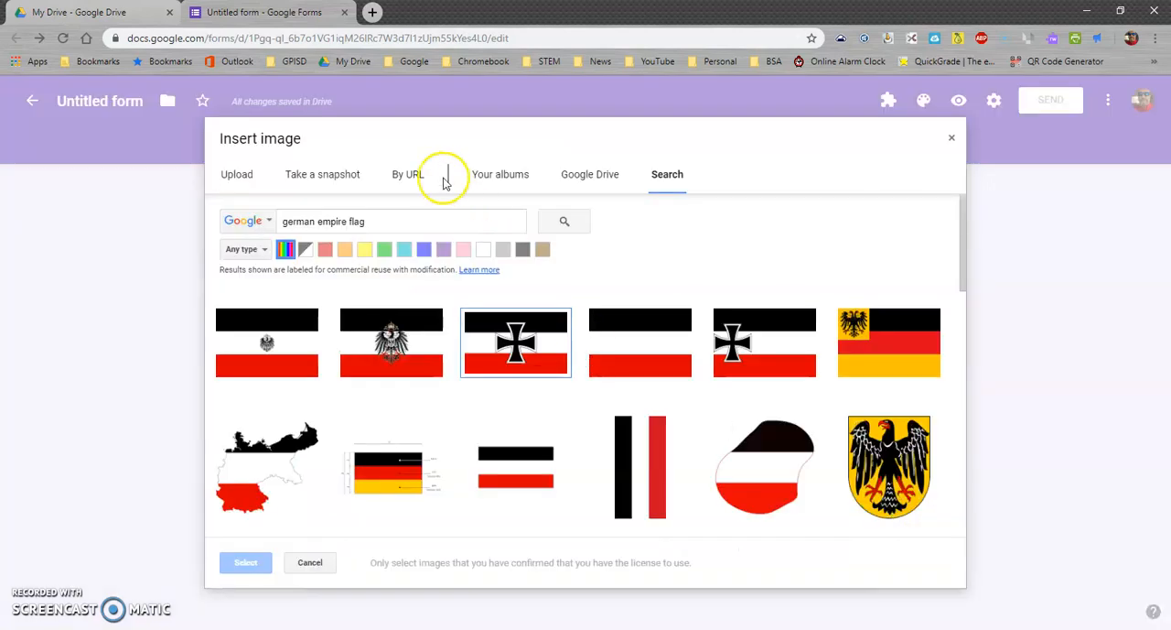
click(589, 176)
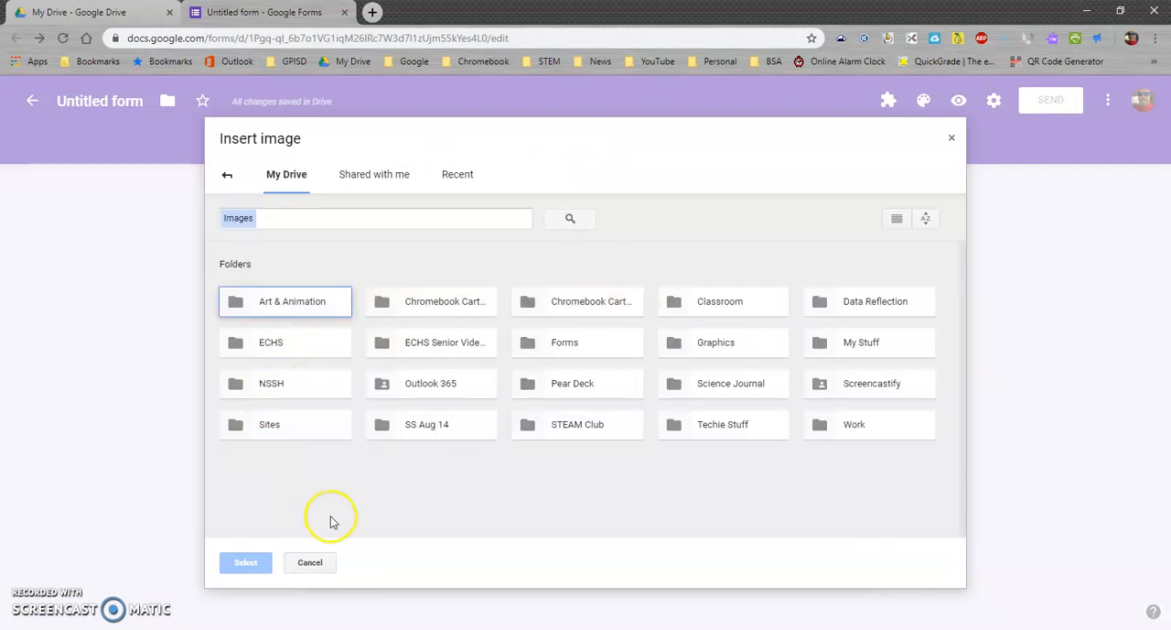
double_click(281, 301)
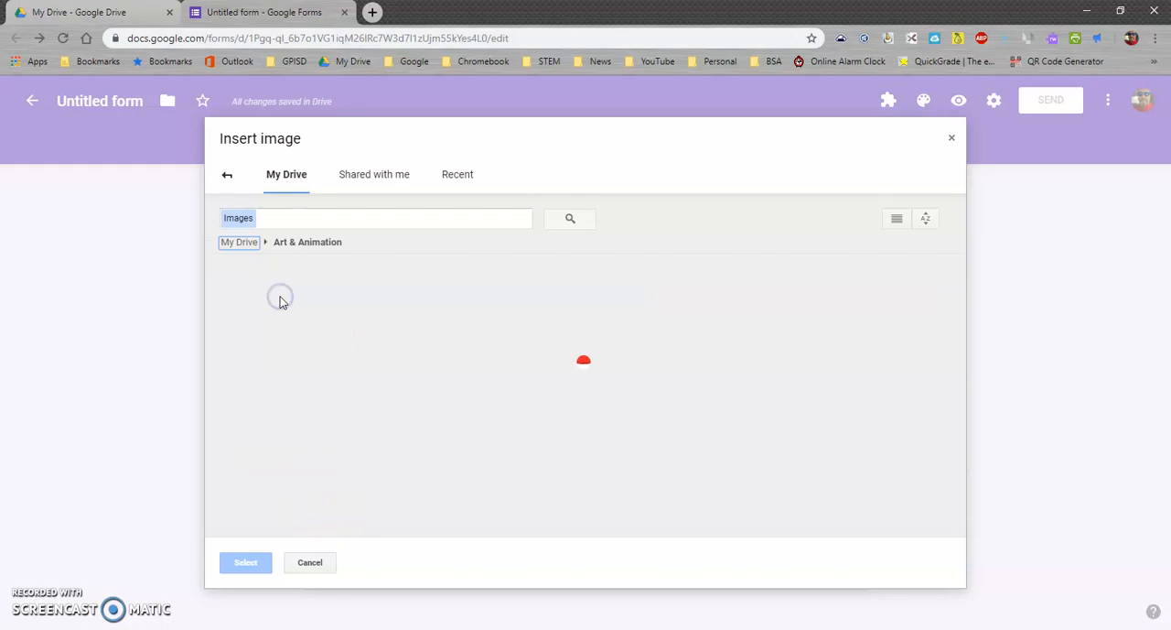
scroll(655, 494, down, 2)
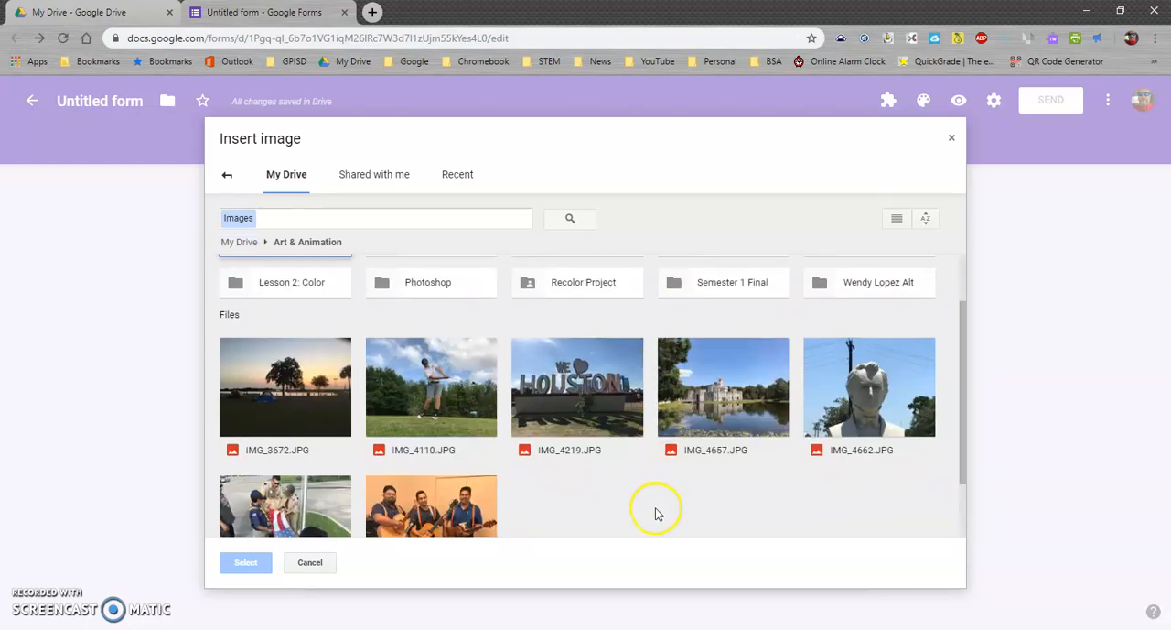
click(605, 384)
click(245, 562)
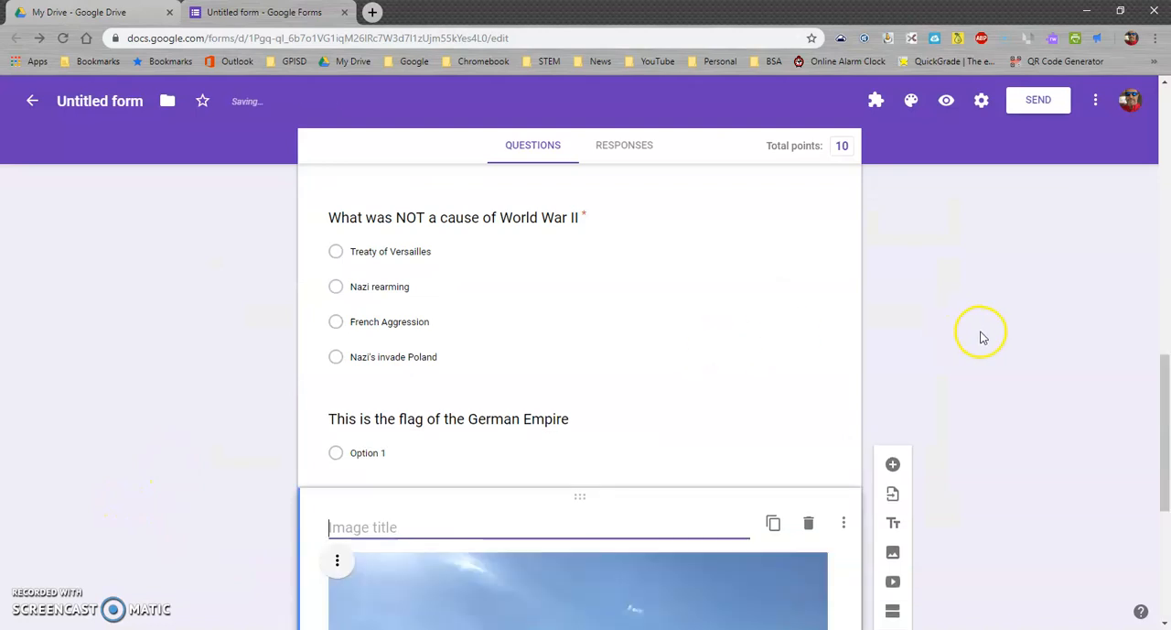
Move the Houston image above the "This is the flag of the German Empire" question
scroll(980, 340, down, 4)
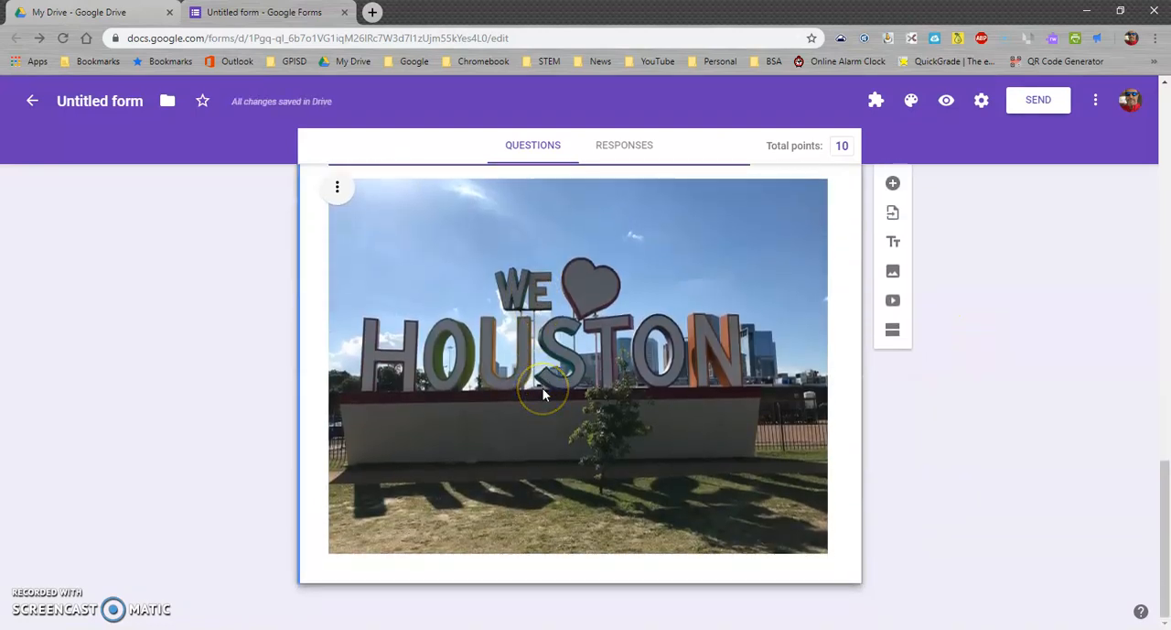
scroll(543, 388, up, 4)
scroll(531, 412, down, 2)
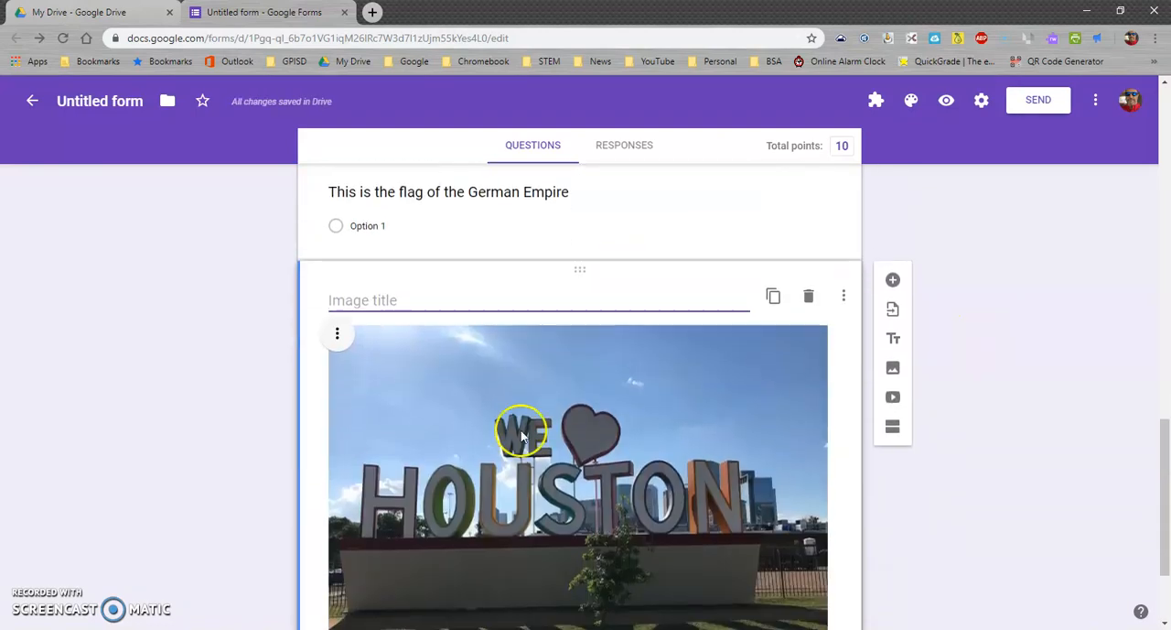
drag(580, 269, 570, 334)
scroll(552, 360, down, 3)
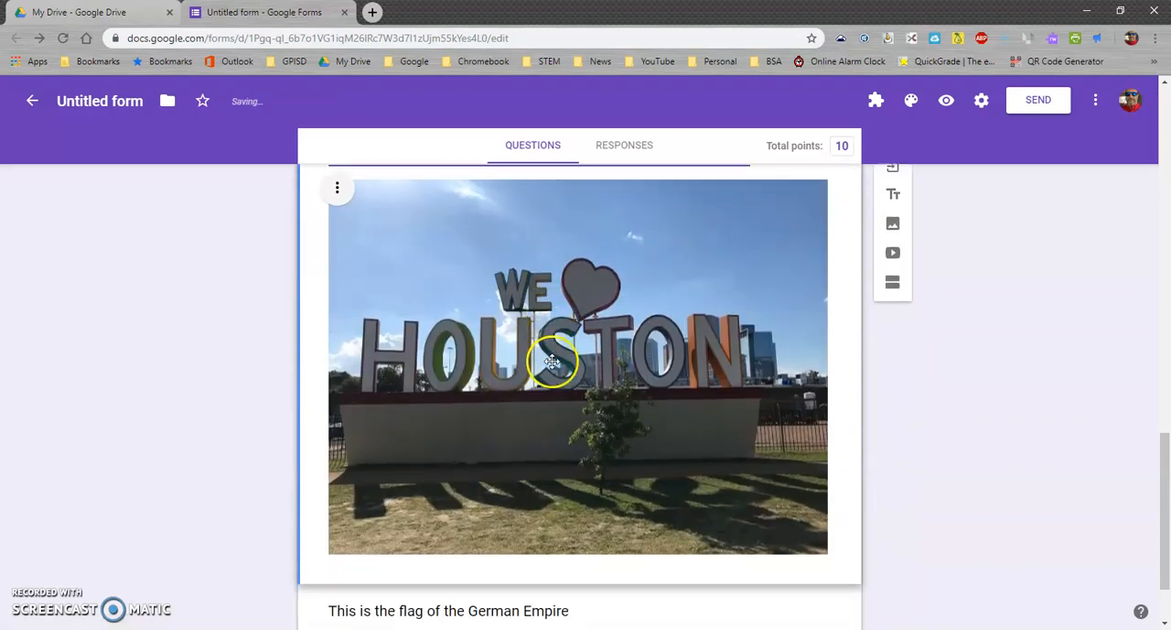
Give the German Empire flag question the answer options True and False
click(531, 530)
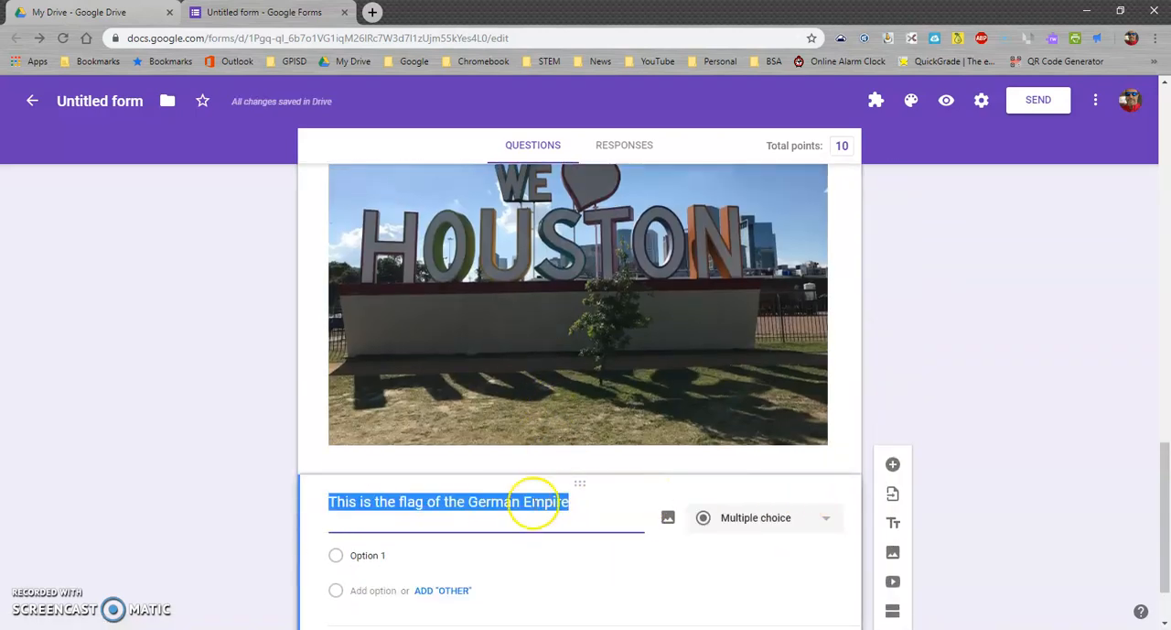
click(376, 560)
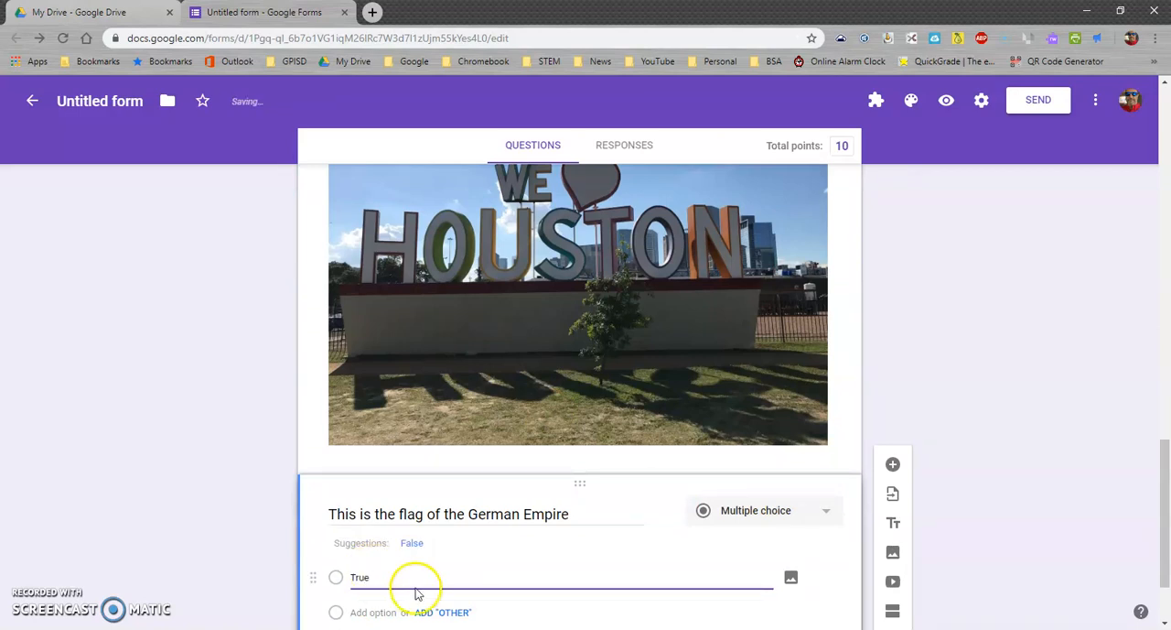
click(412, 543)
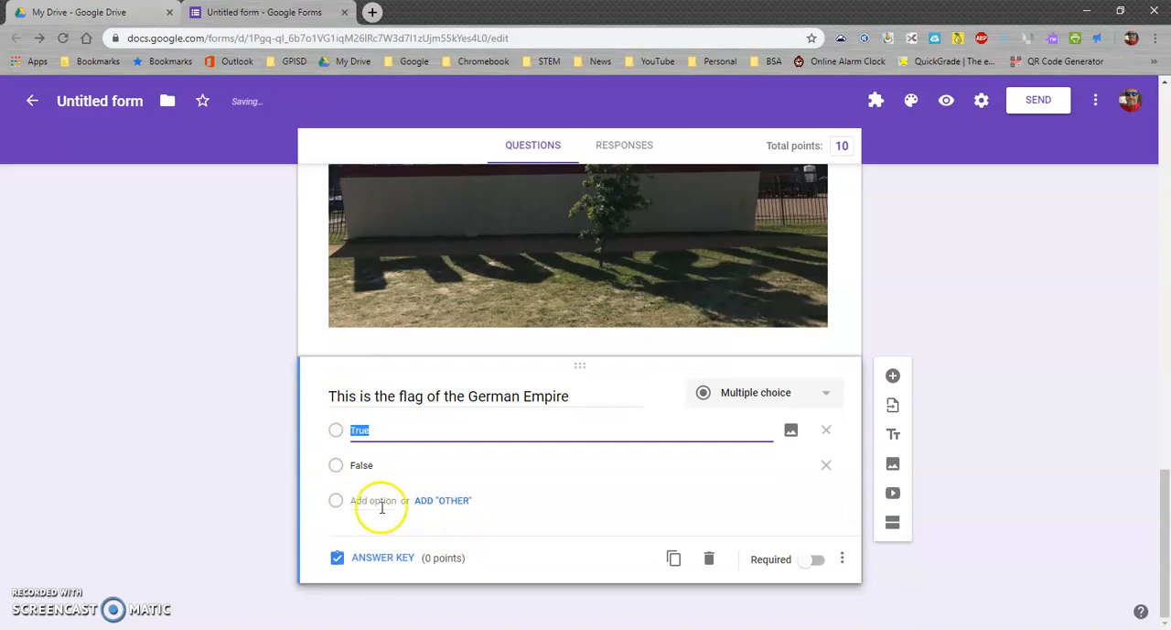
Make the German Empire flag question required and mark False as its correct answer
click(819, 560)
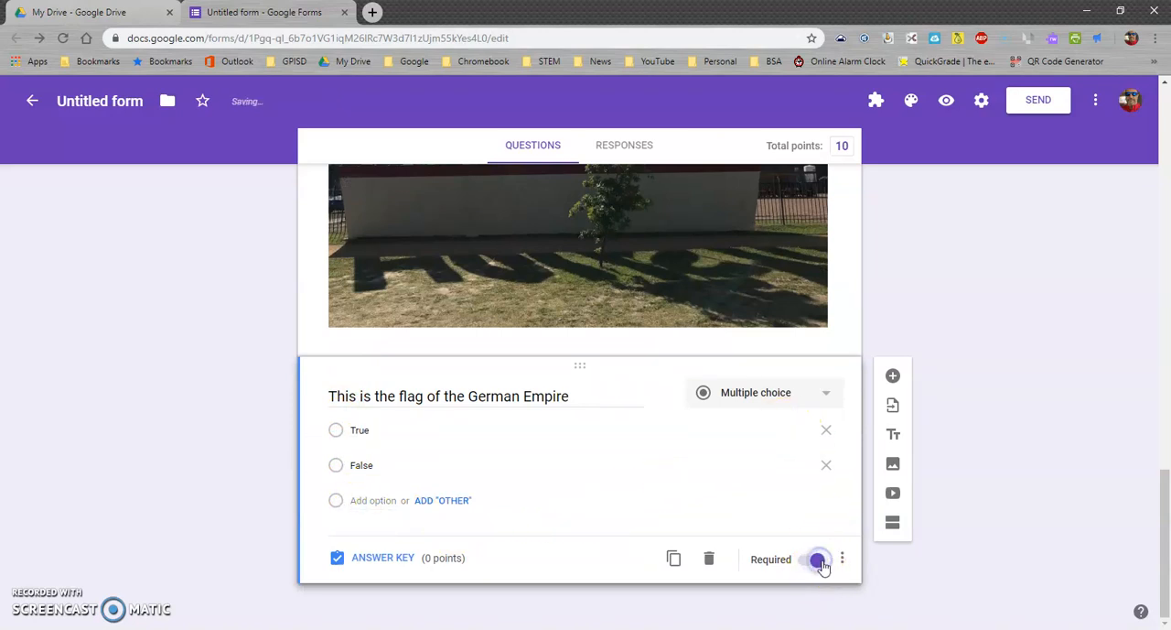
click(377, 569)
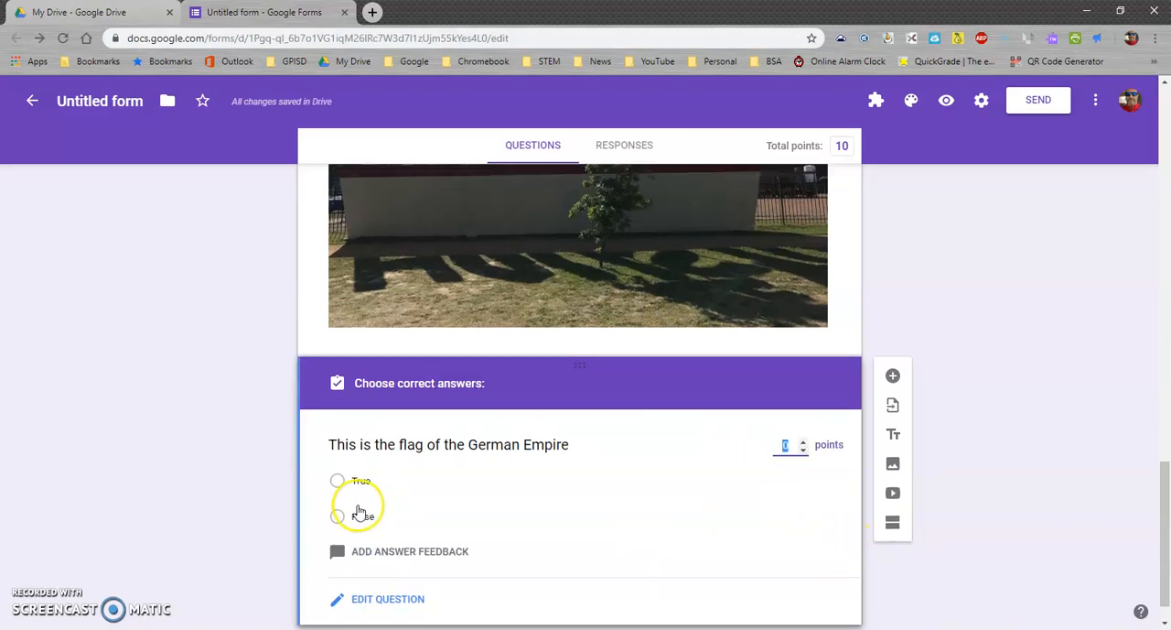
click(532, 517)
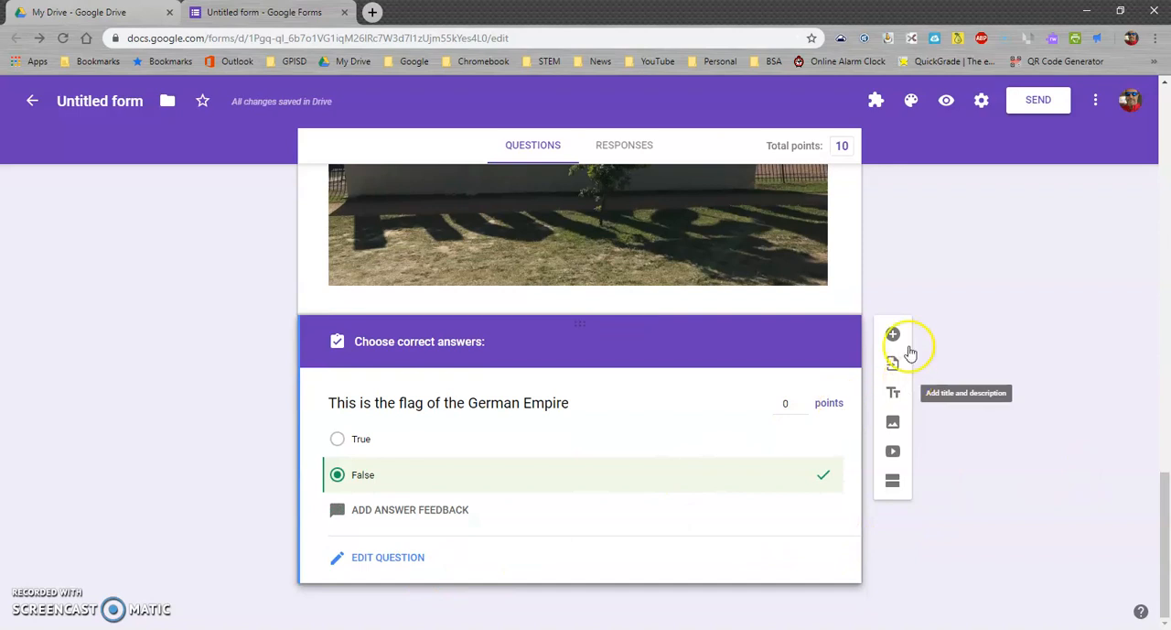
Add a blank multiple-choice question below the flag question and set its value to 10 points in the answer key
click(893, 336)
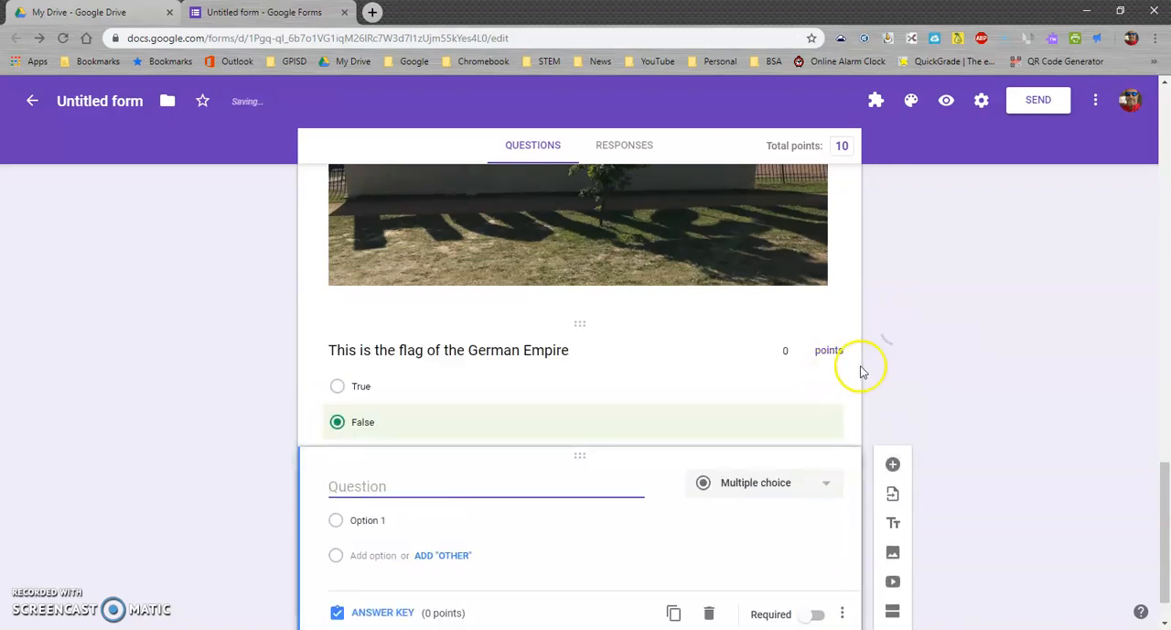
scroll(608, 438, up, 3)
scroll(608, 439, up, 15)
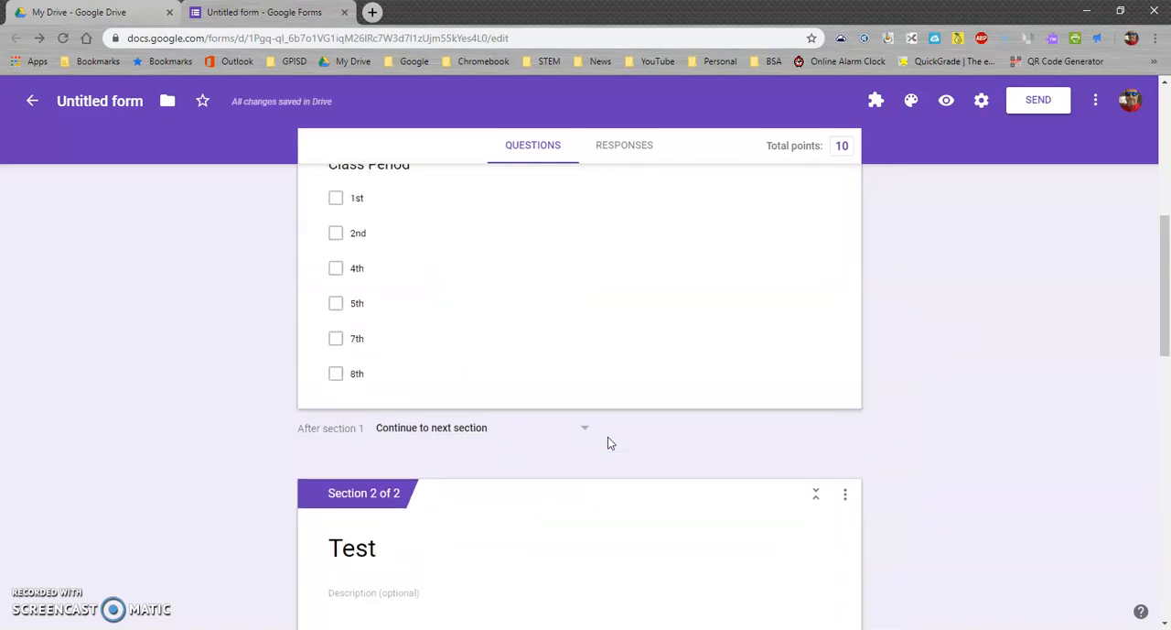
scroll(607, 438, down, 15)
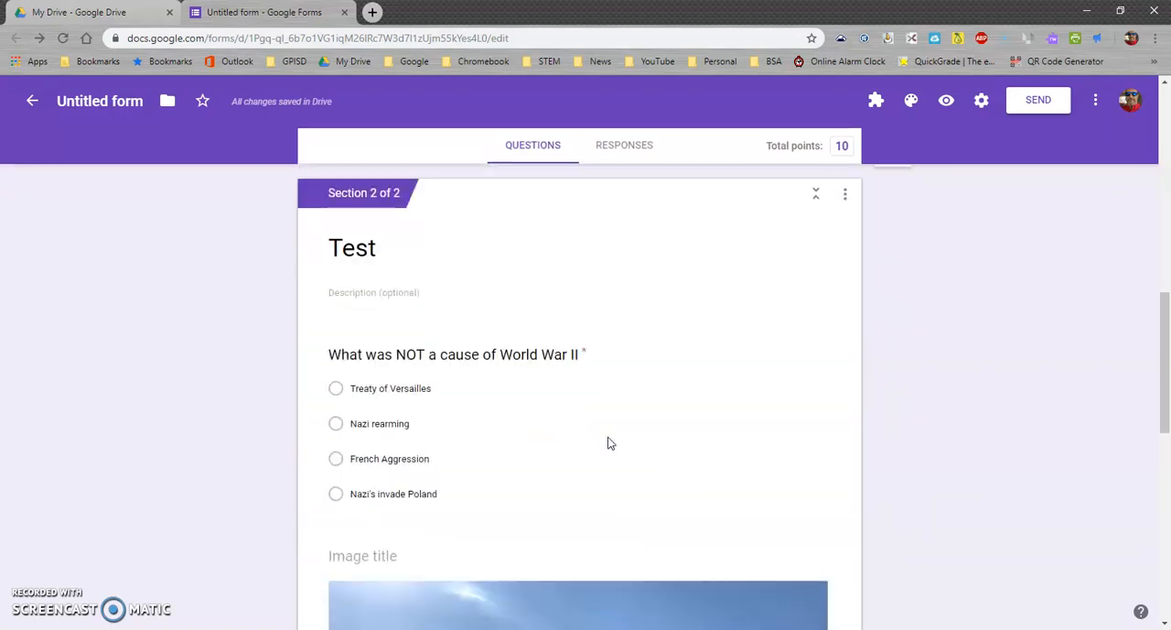
scroll(610, 431, down, 2)
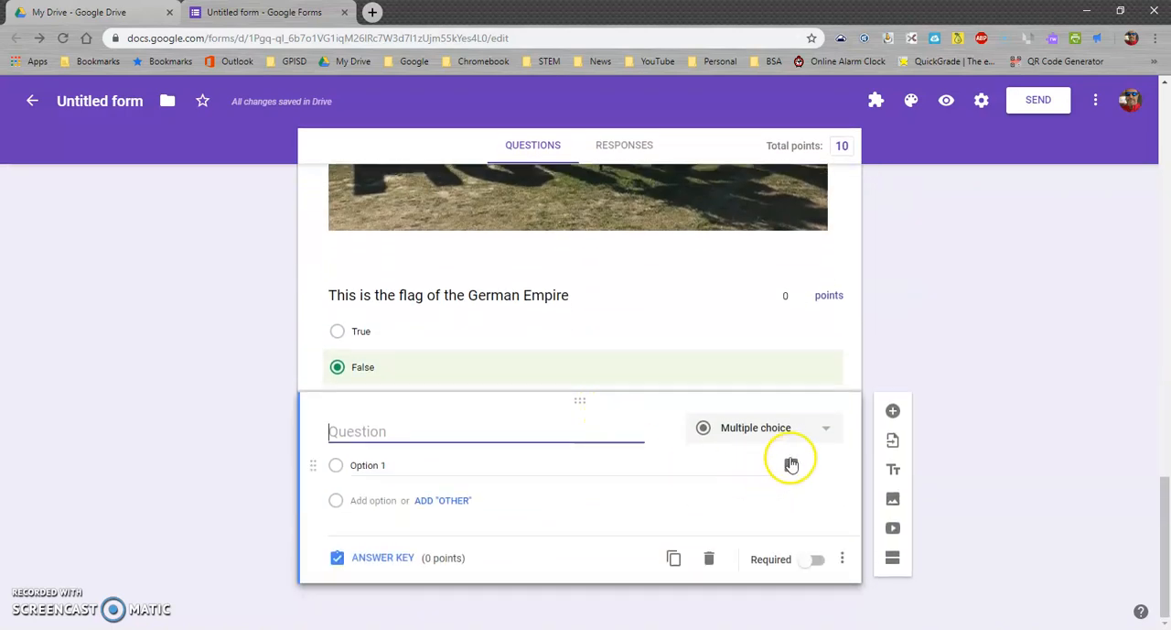
click(368, 558)
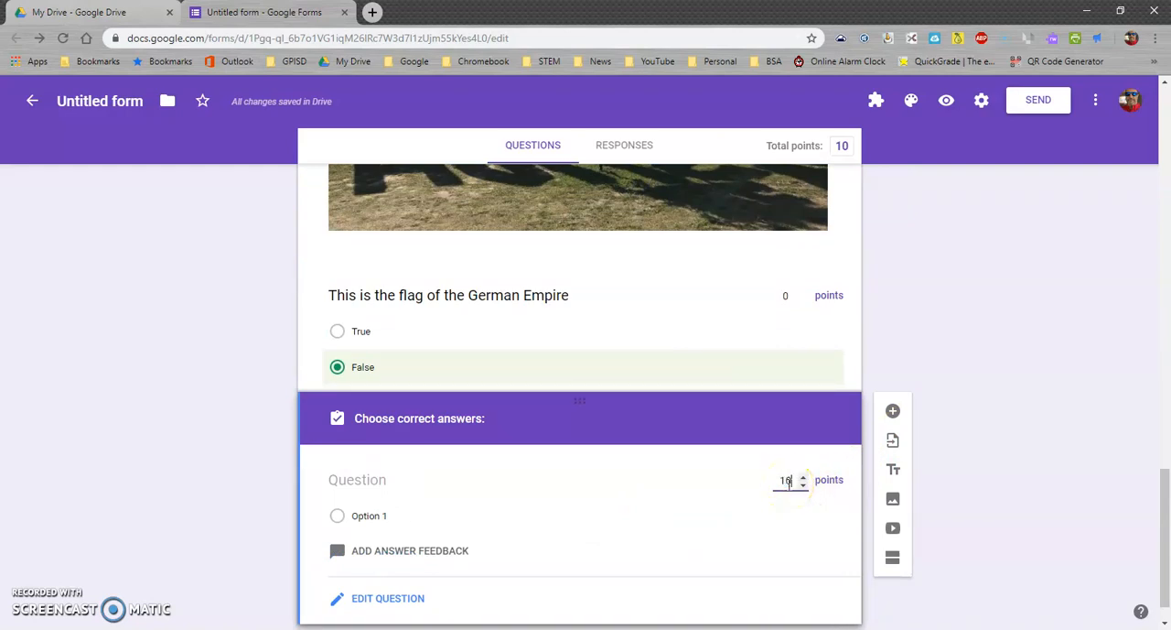
text(10)
click(962, 312)
Add another multiple-choice question at the end of the Test section, titled "Which of the following was not new to WWII"
scroll(684, 555, up, 15)
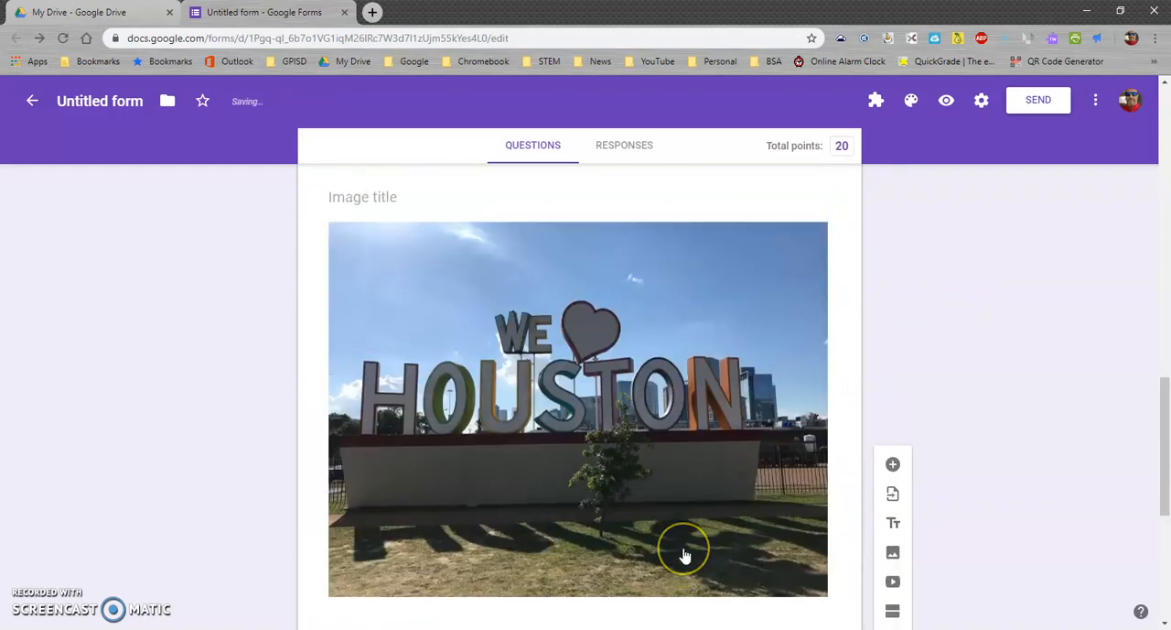
scroll(684, 554, down, 15)
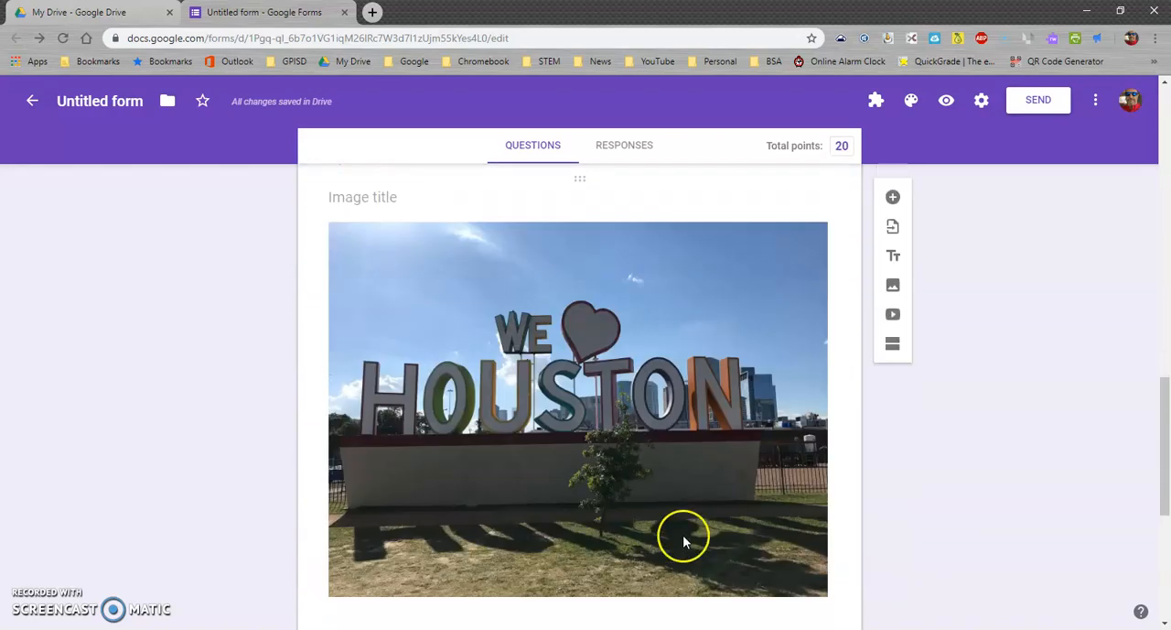
scroll(685, 545, up, 5)
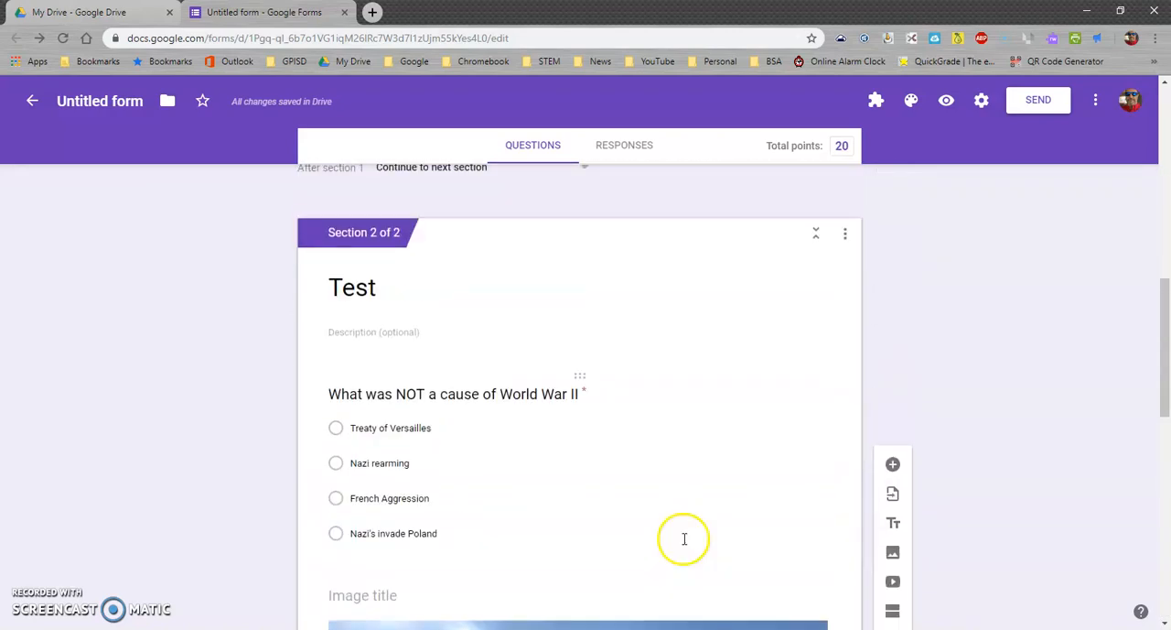
scroll(685, 544, down, 6)
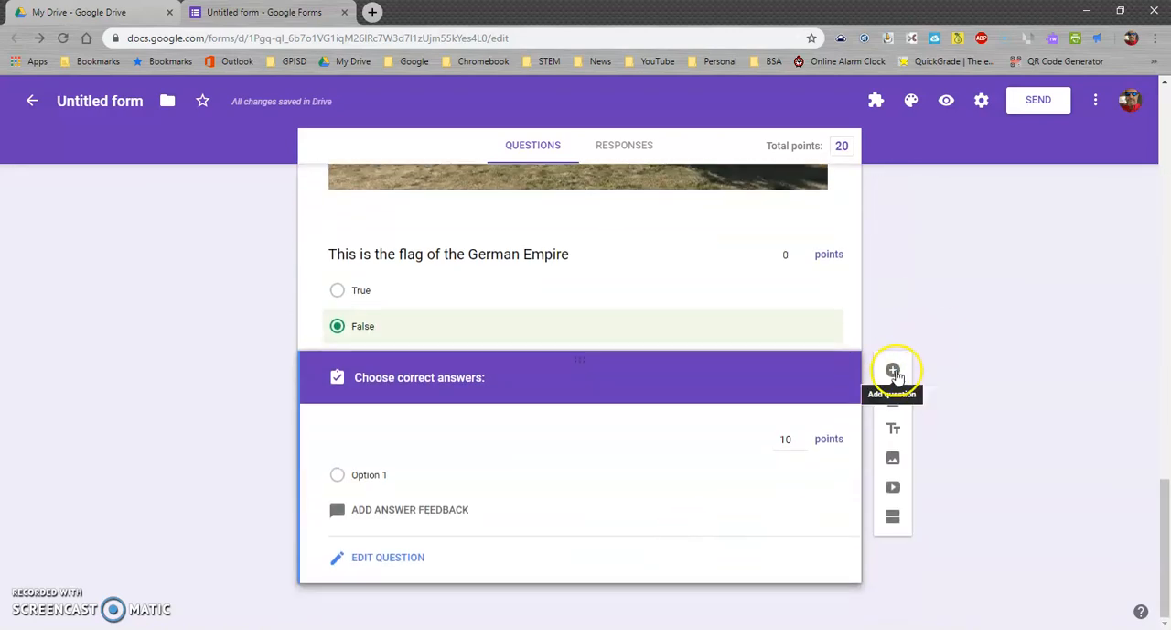
click(892, 371)
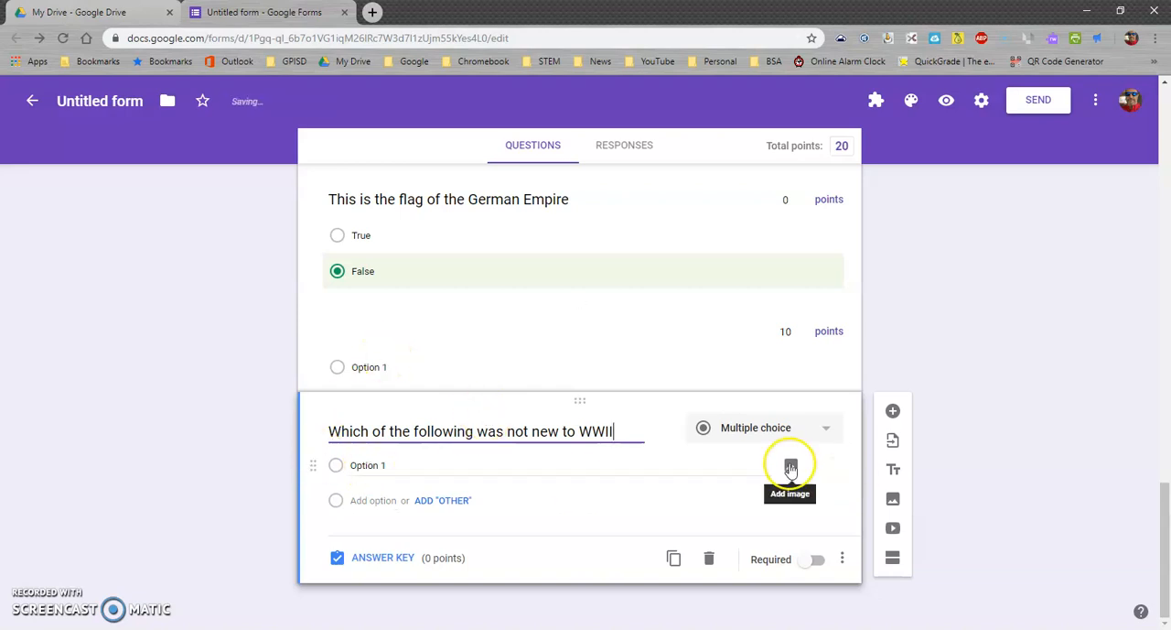
Add the second image from a Google search for "machine gun" to the WWII question's first option and label it Machine Gun
click(791, 469)
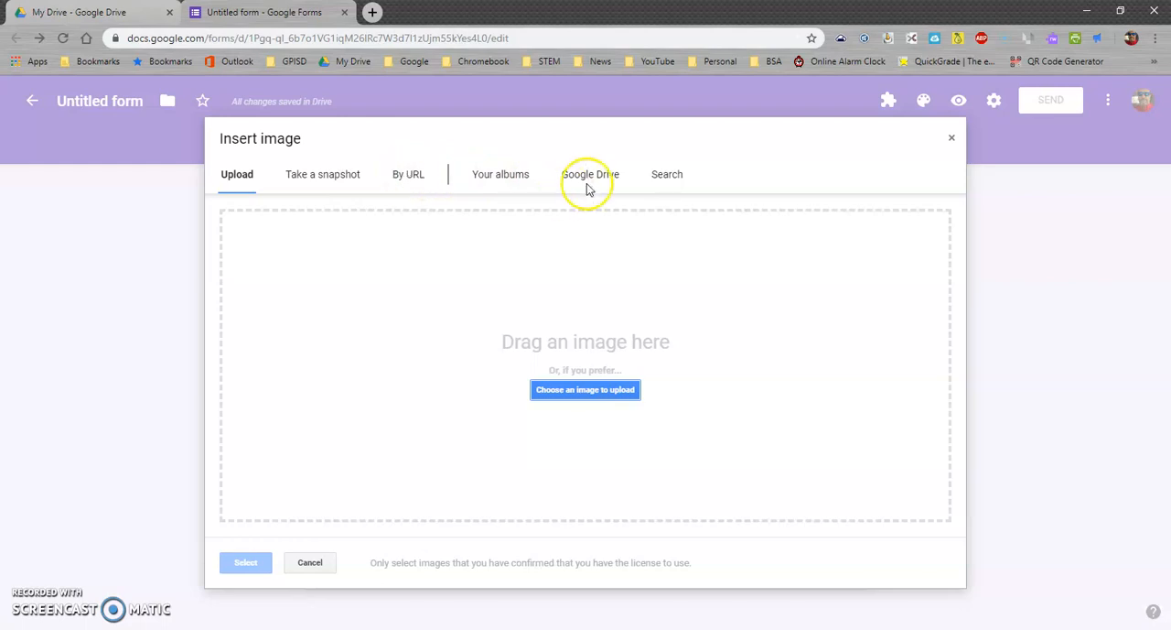
click(662, 176)
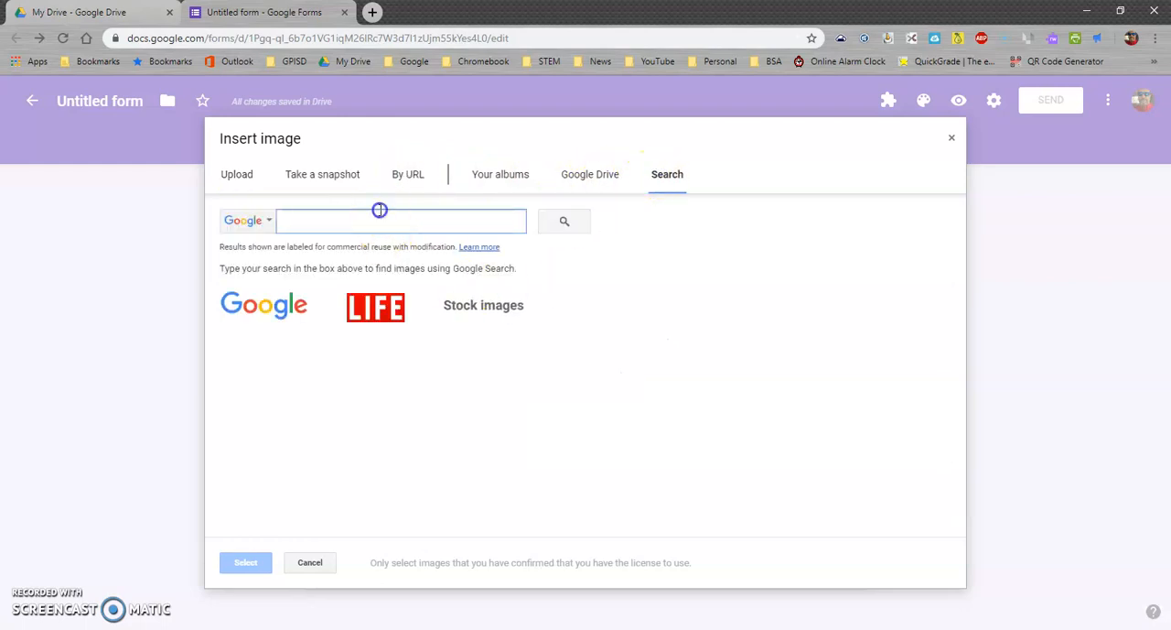
text(machi)
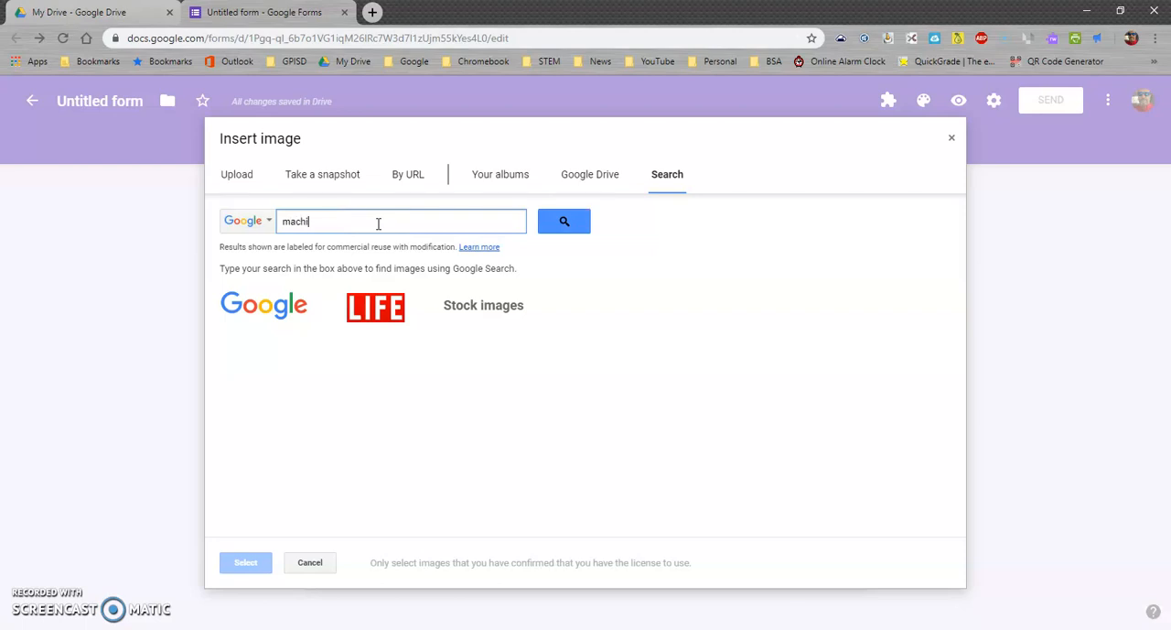
text(ne gun)
key(Return)
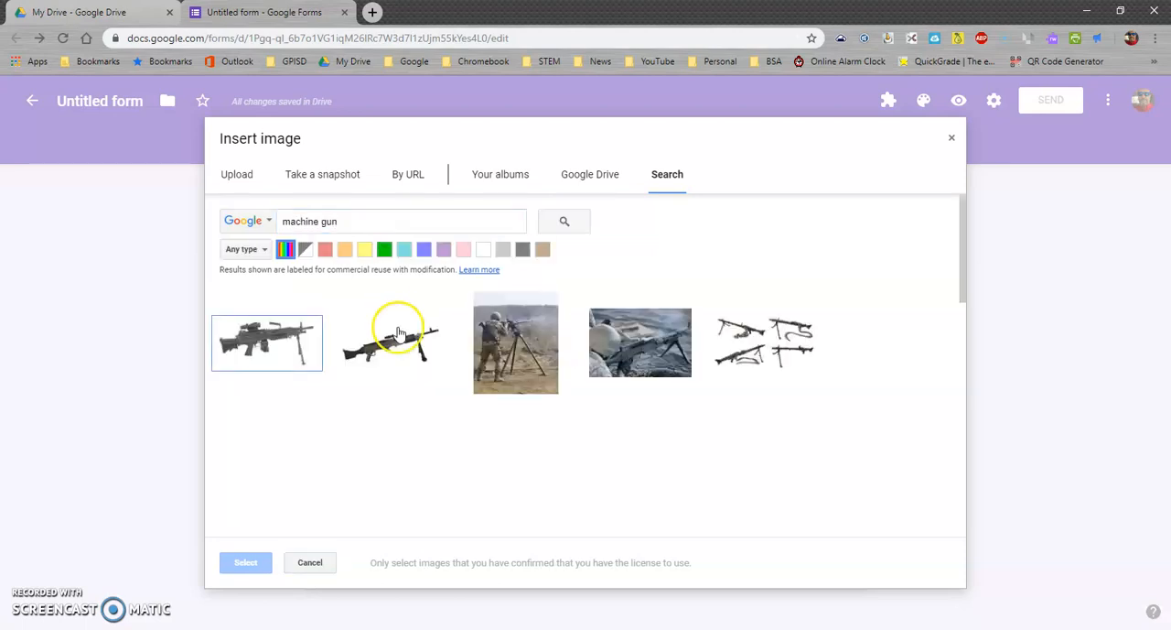
click(407, 348)
click(246, 563)
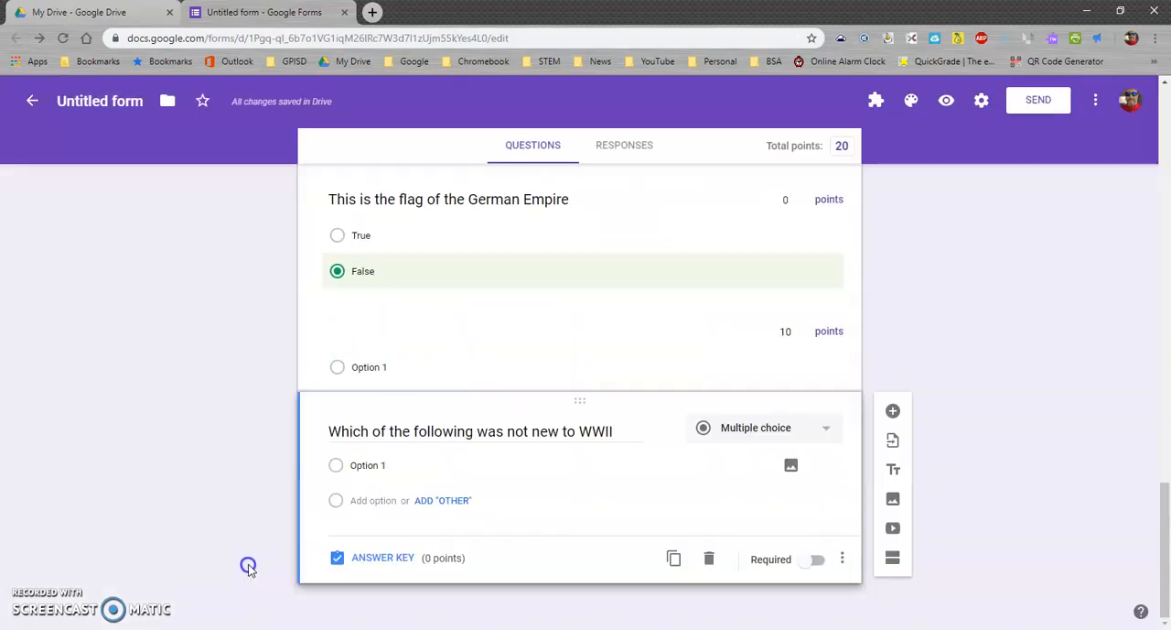
click(371, 474)
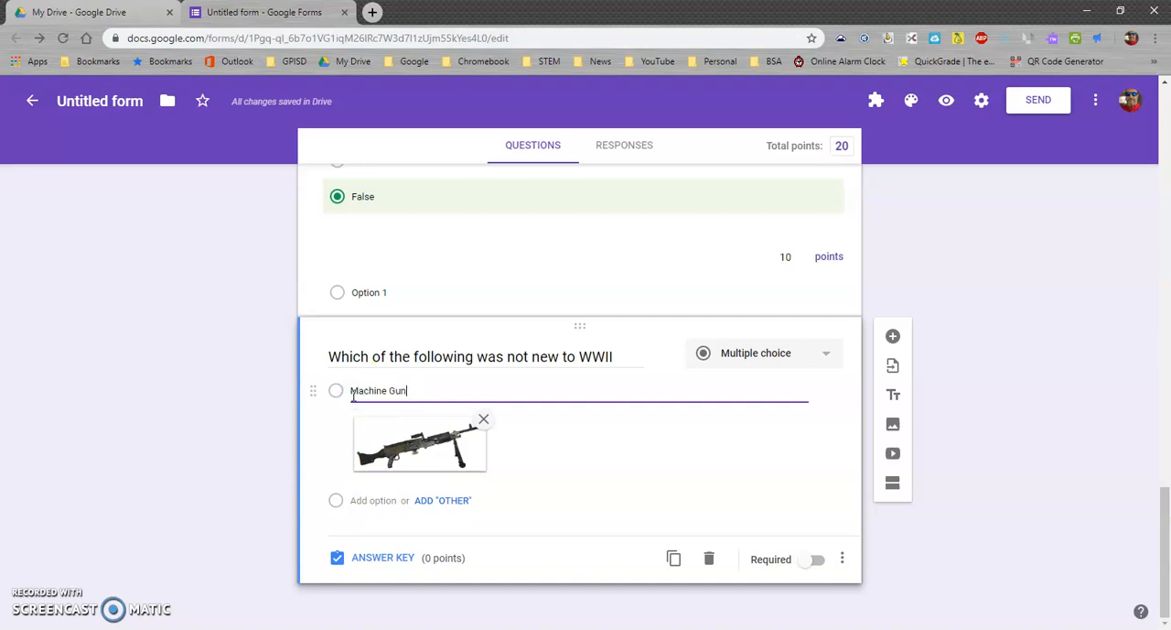
Add a second option labelled B-25 with the third image from a Google search for "B-25"
click(385, 500)
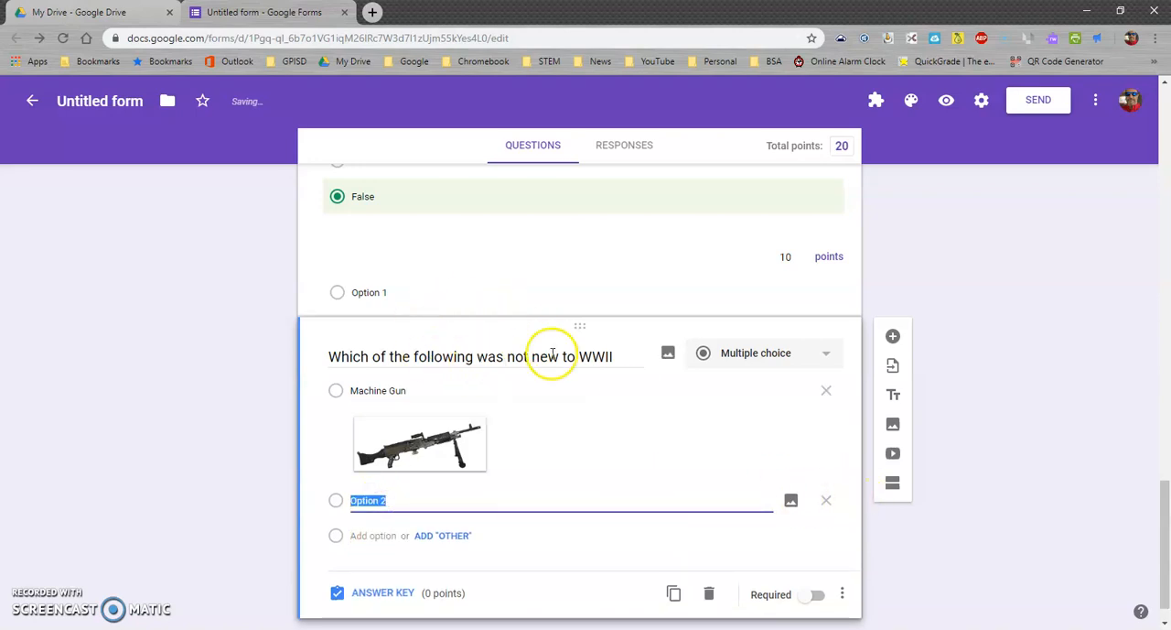
click(790, 500)
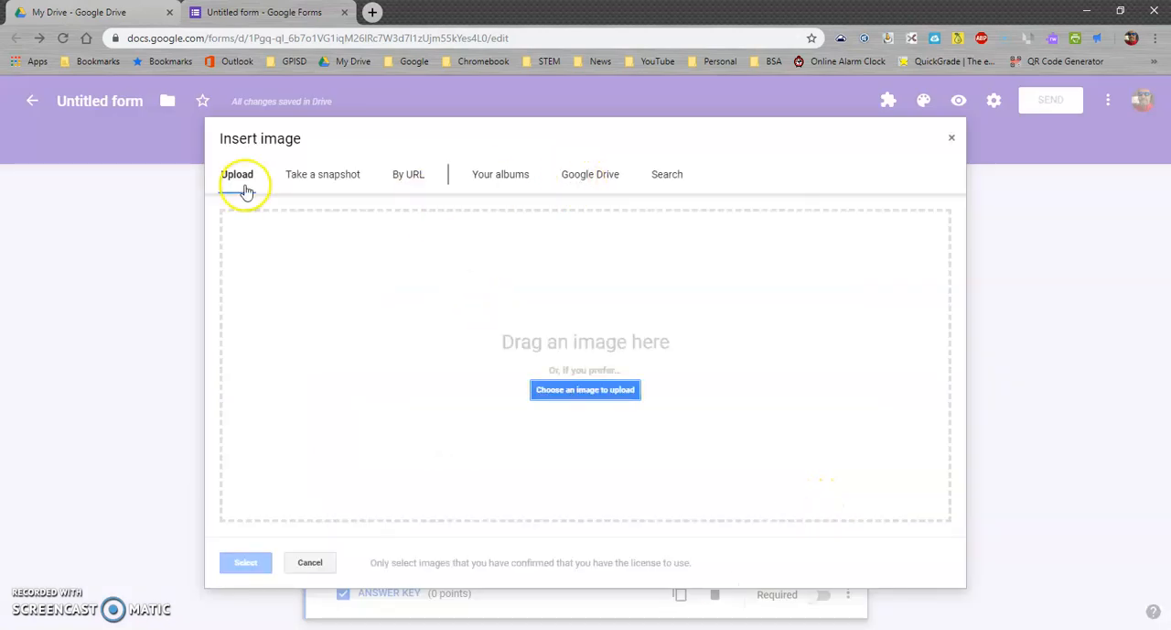
click(677, 174)
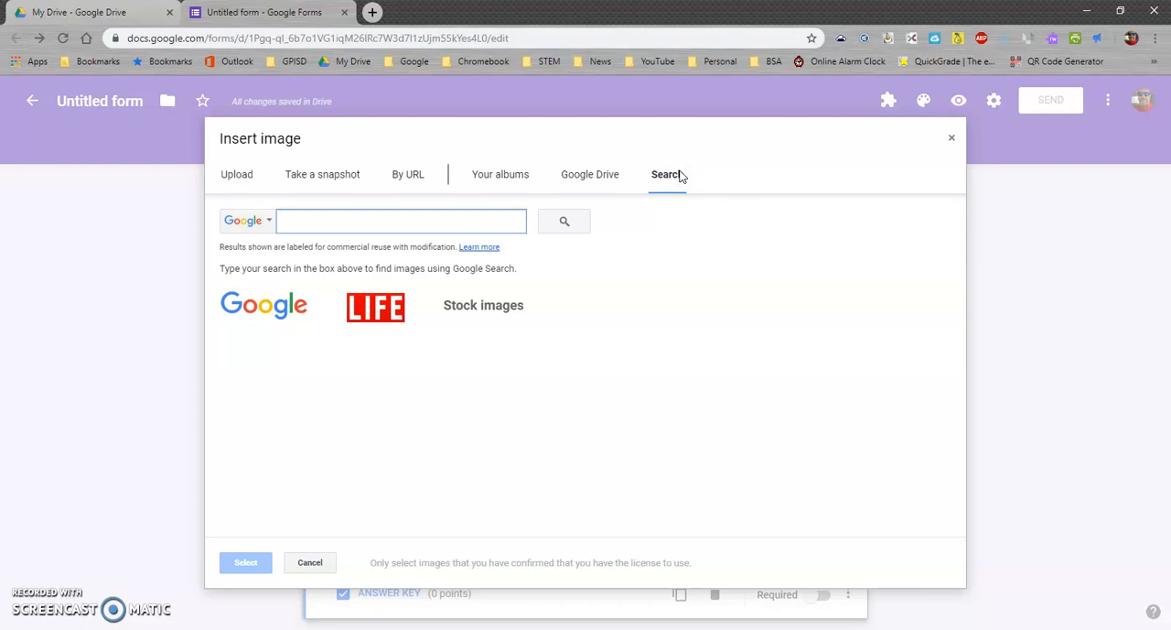
text(B-)
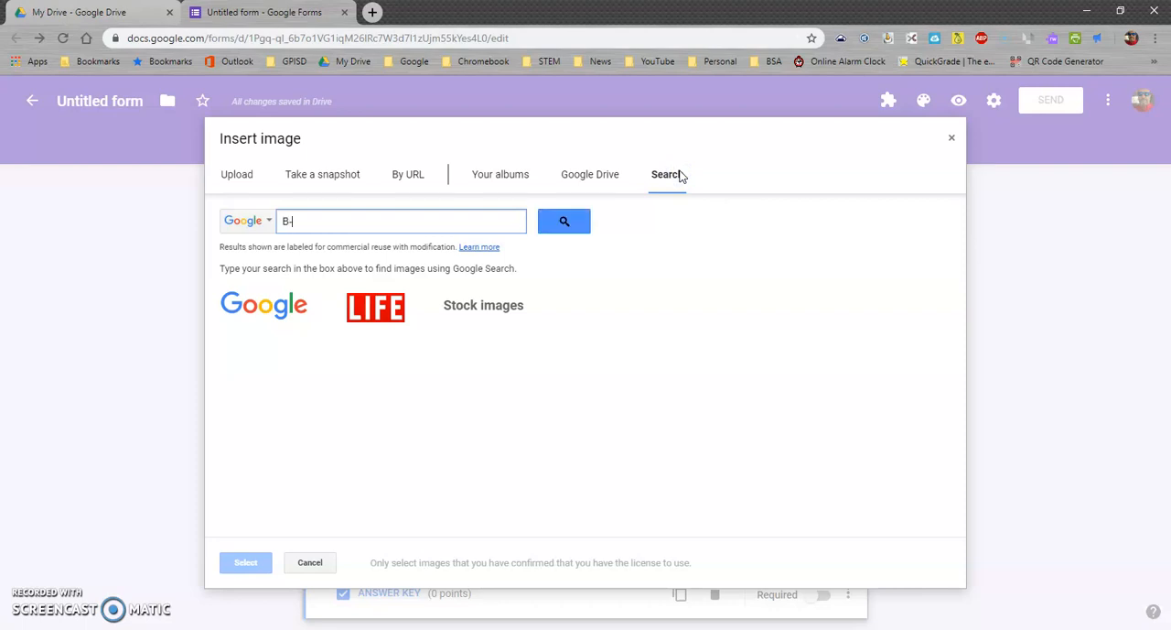
key(Return)
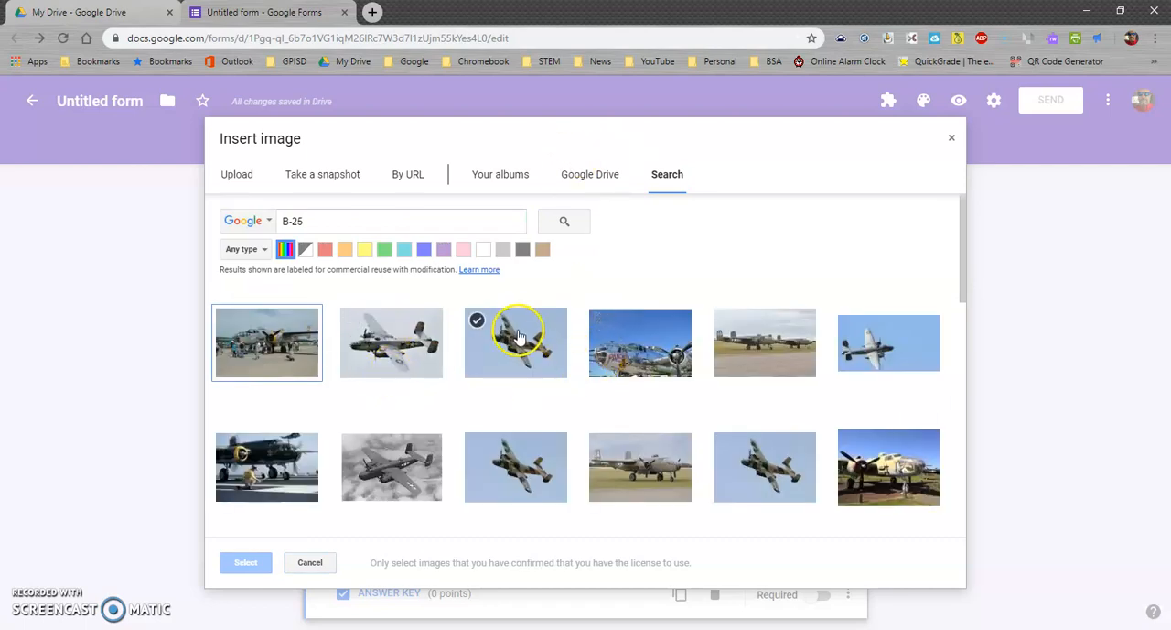
click(516, 338)
click(238, 561)
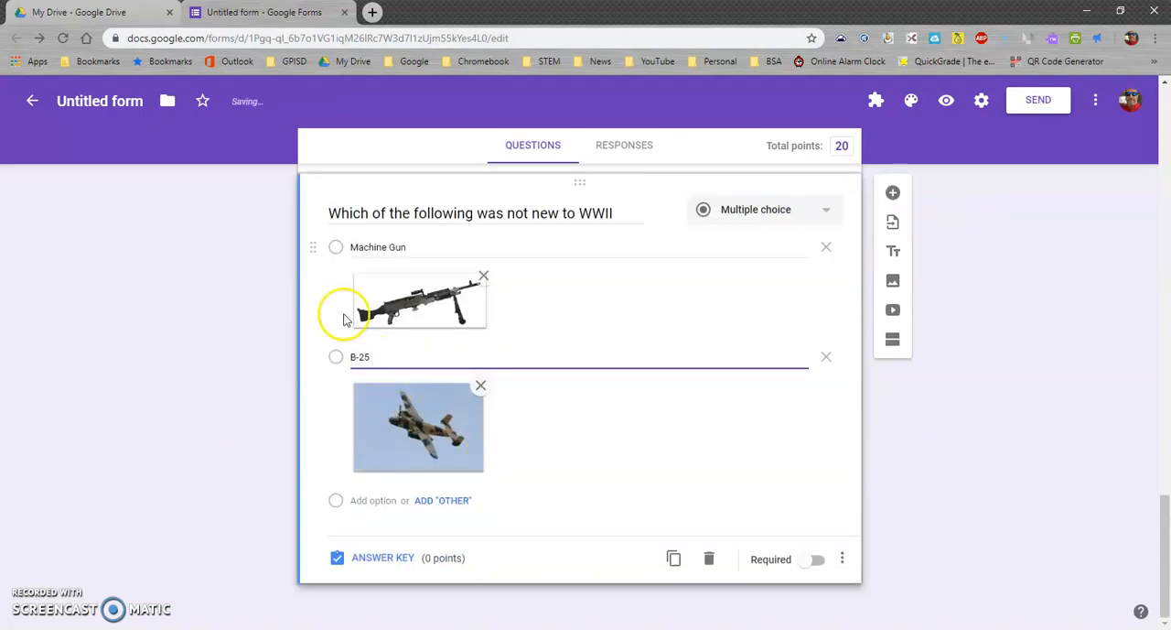
Add a third option labelled Nuclear Bomb with the third image from a Google search for "nagasaki bomb"
click(370, 500)
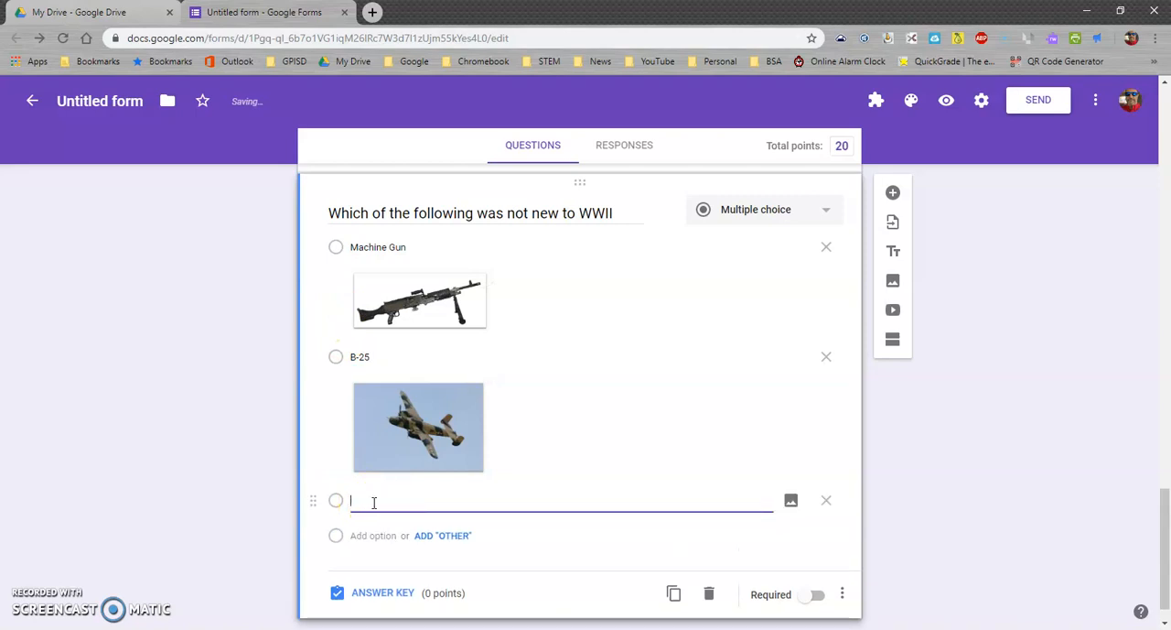
click(790, 500)
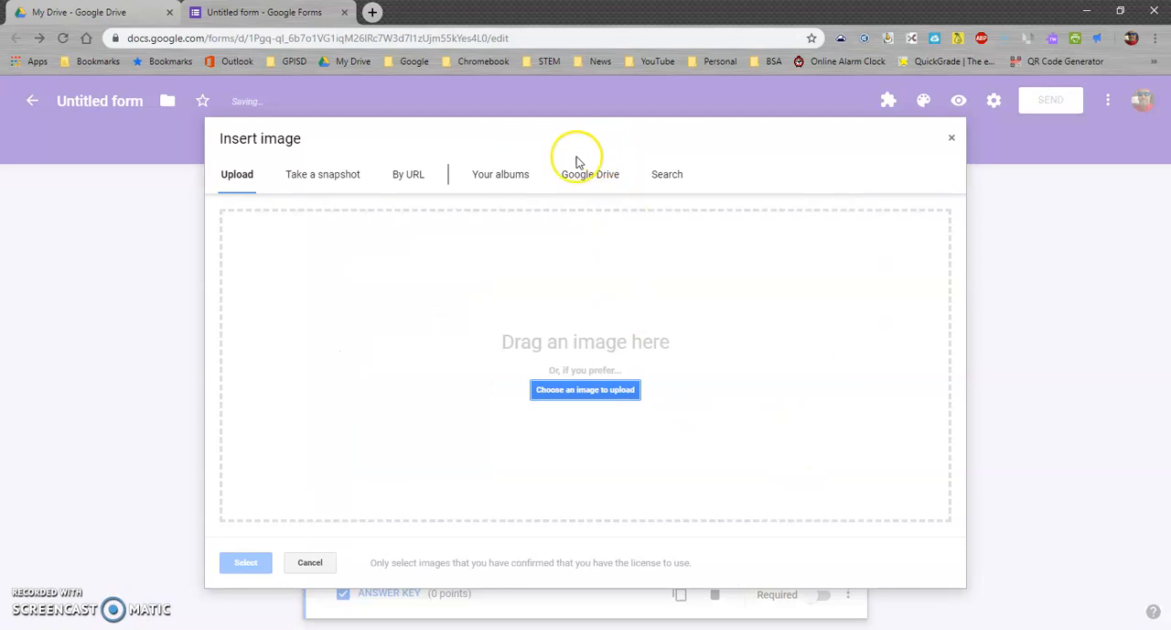
click(590, 174)
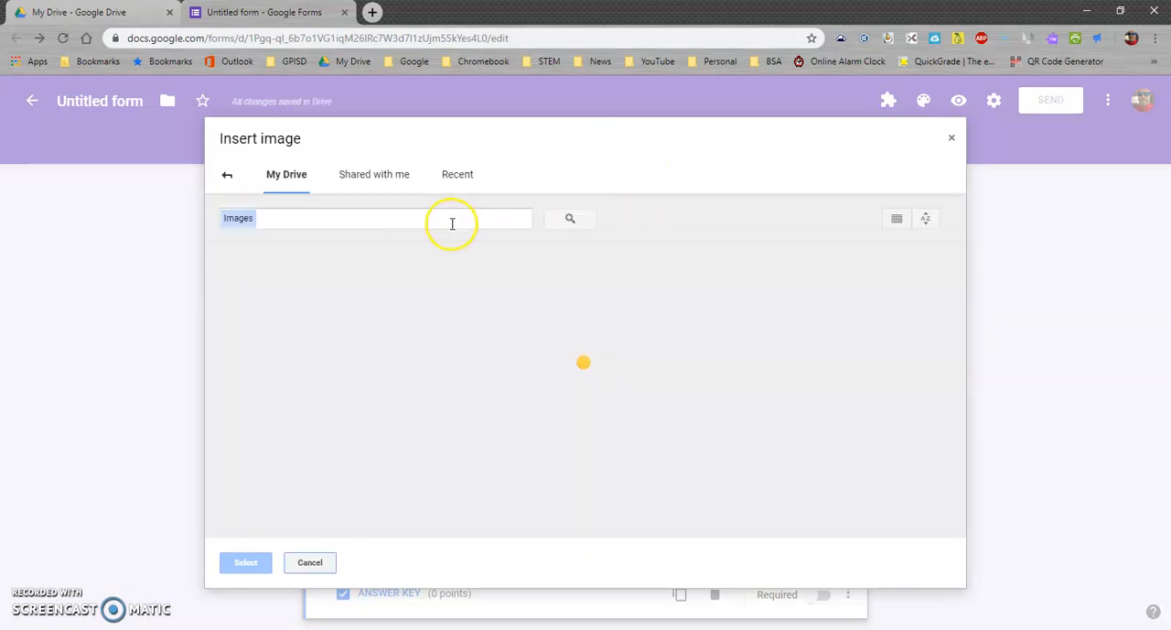
click(229, 177)
click(677, 175)
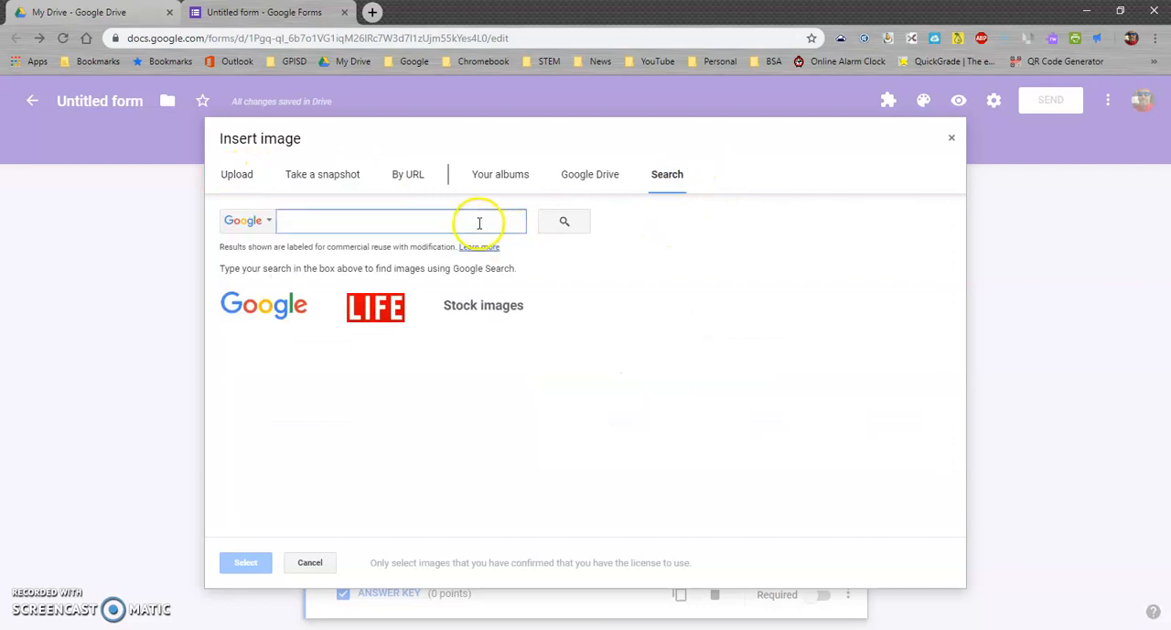
text(nagasaki)
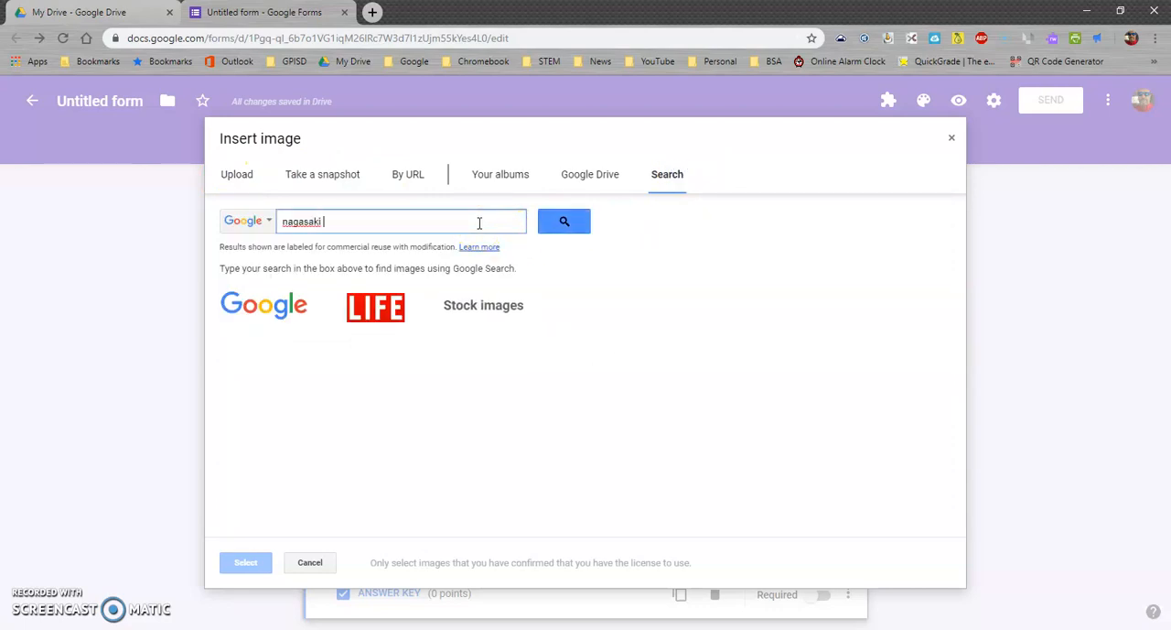
text( bomm)
key(Return)
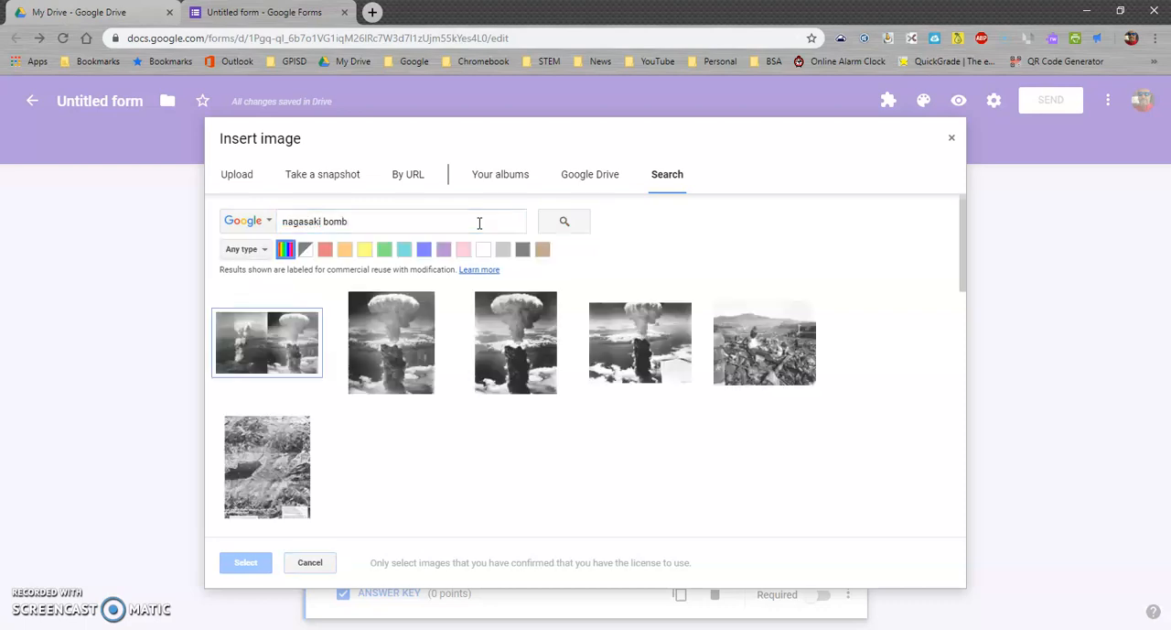
click(526, 360)
click(244, 562)
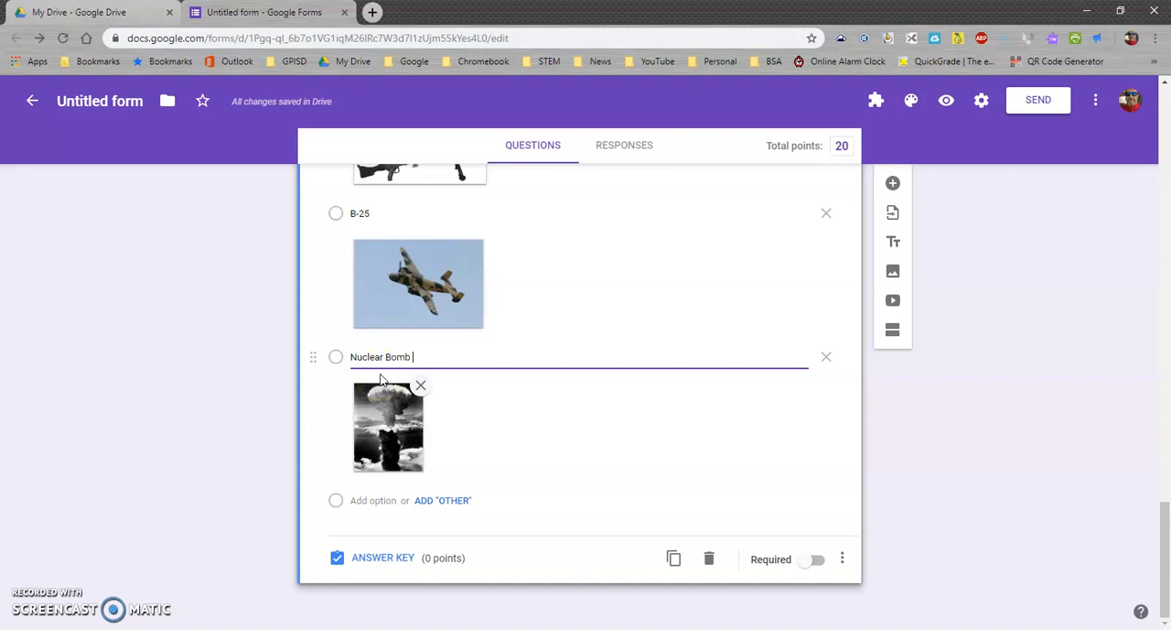
Make the WWII question required, and in its answer key set 10 points with Machine Gun as the correct answer
scroll(696, 311, up, 3)
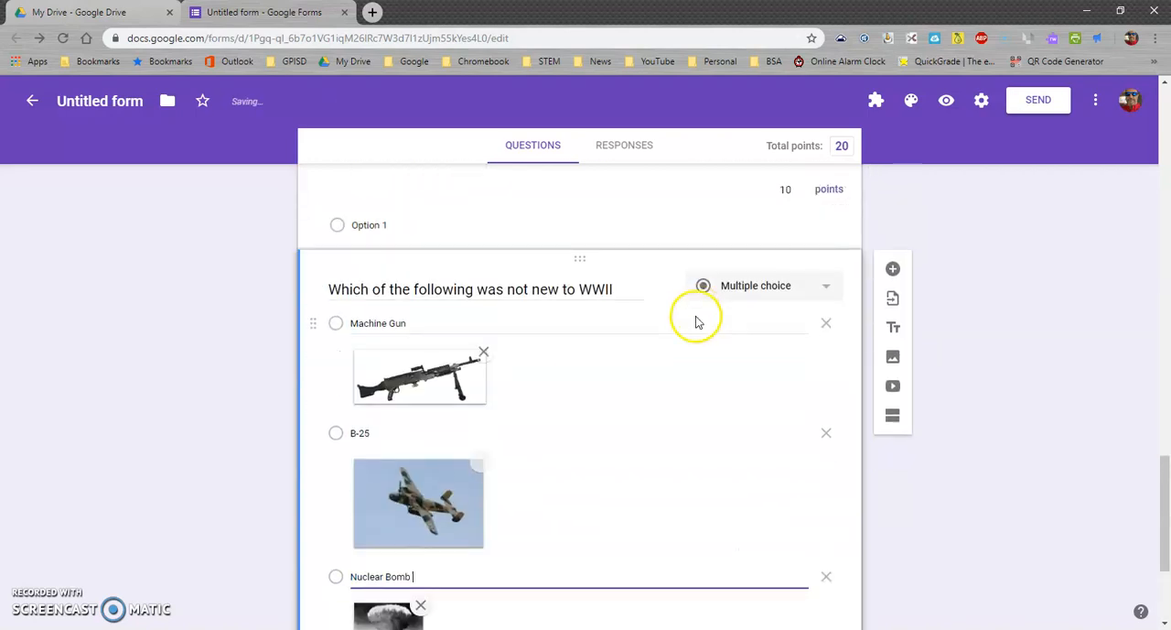
scroll(723, 329, down, 2)
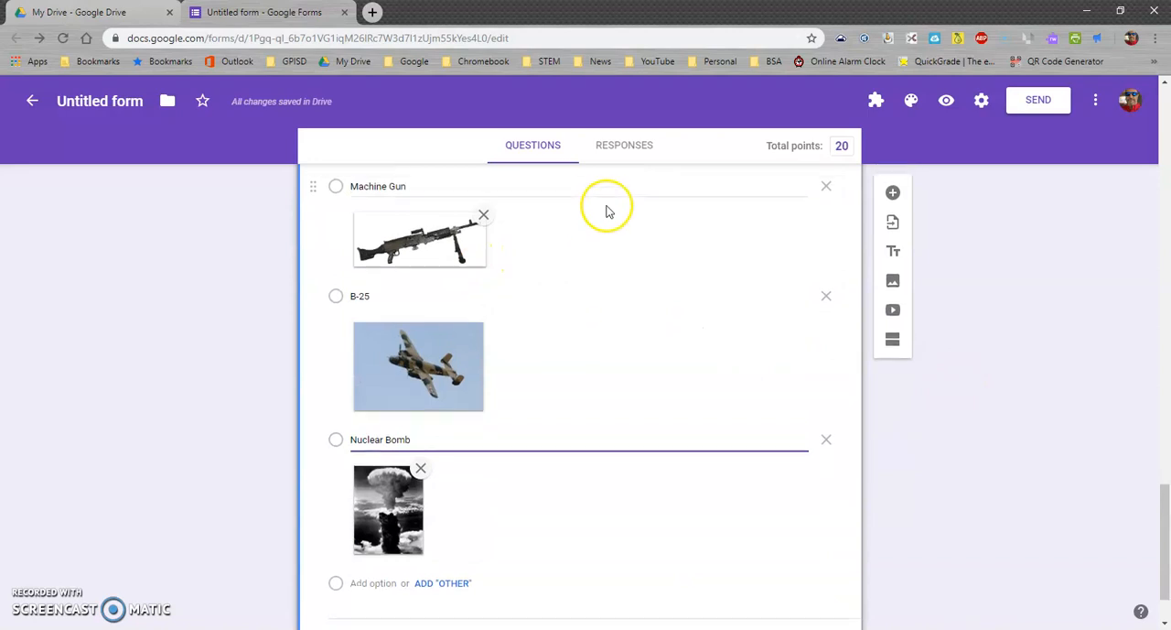
scroll(607, 211, up, 2)
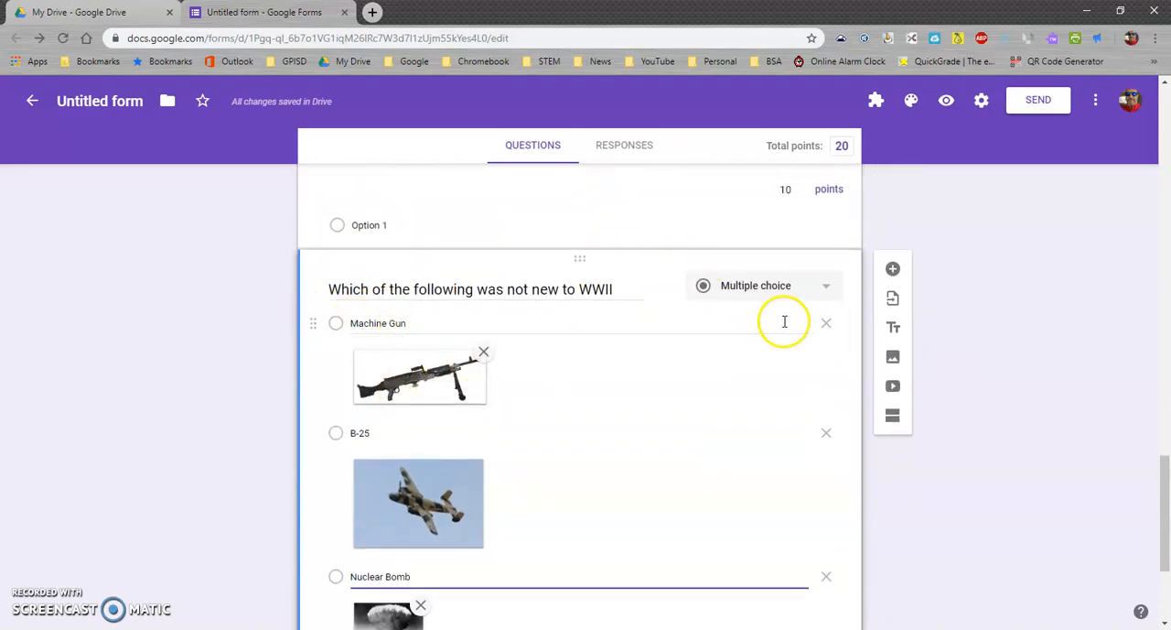
scroll(732, 412, down, 3)
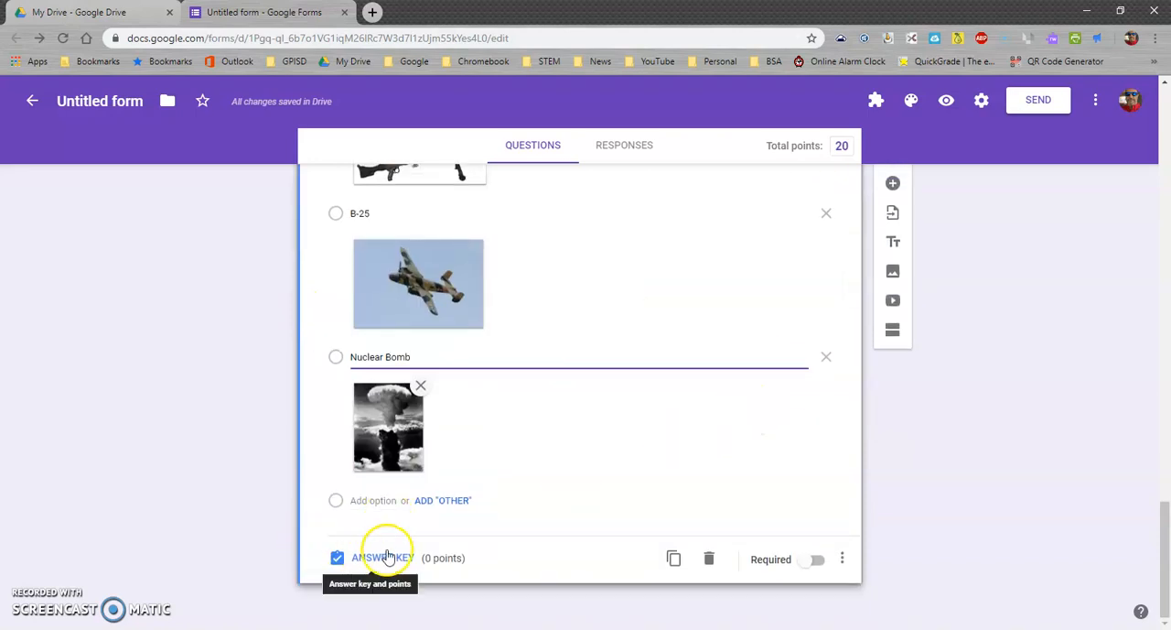
click(817, 559)
click(387, 564)
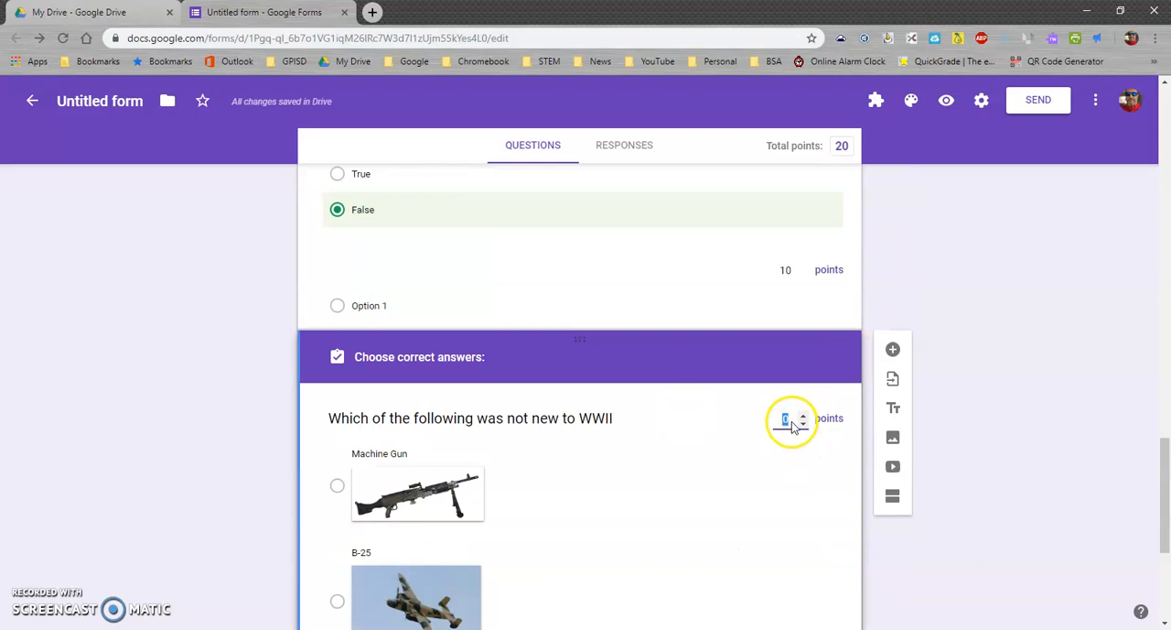
text(10)
scroll(452, 463, down, 3)
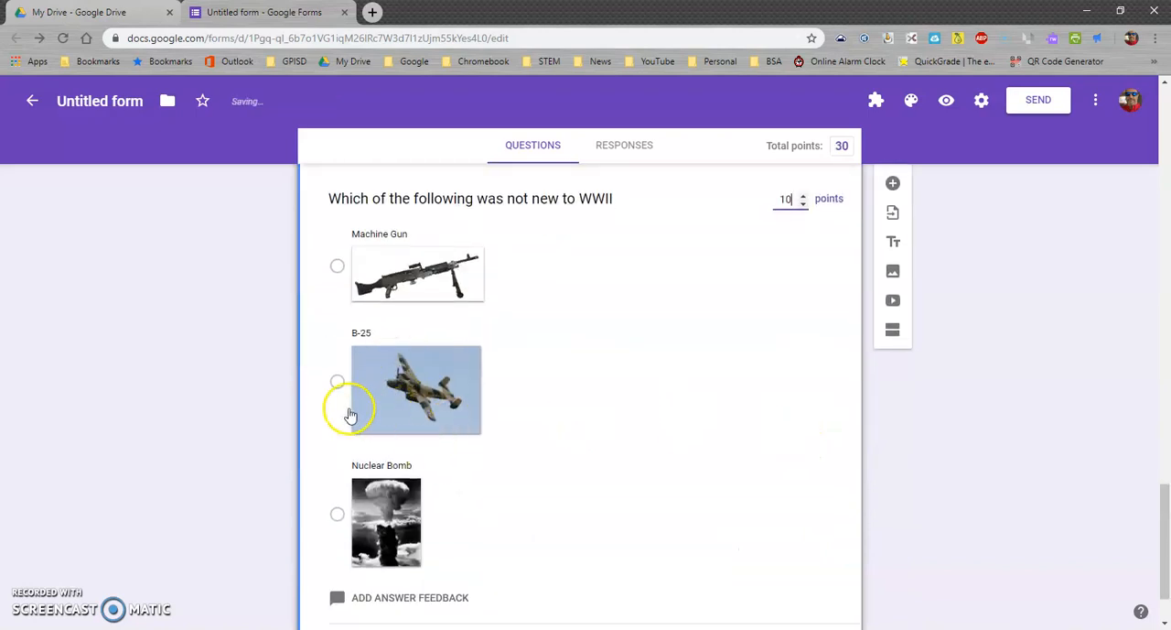
click(337, 266)
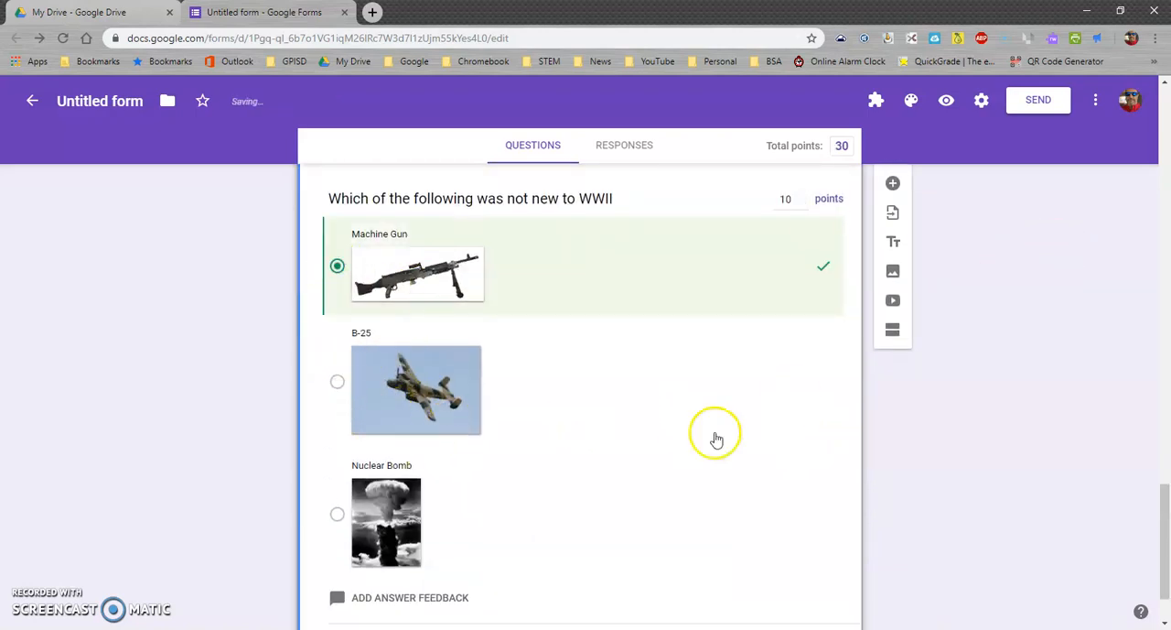
Review the form's general settings and close them without making changes
scroll(716, 439, up, 10)
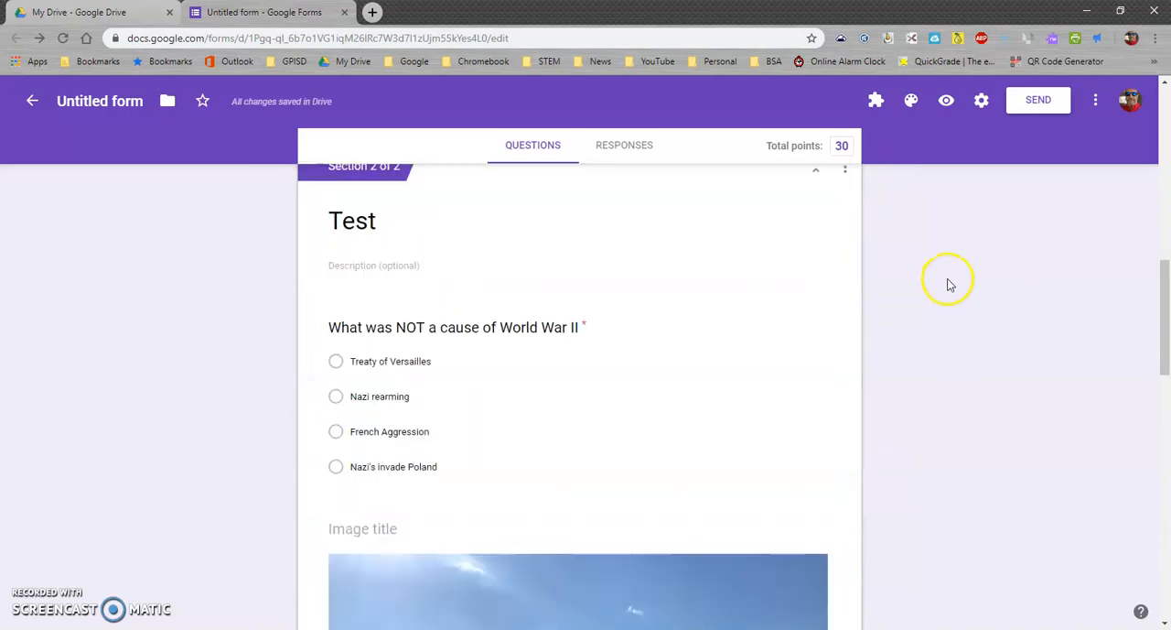
scroll(949, 284, up, 15)
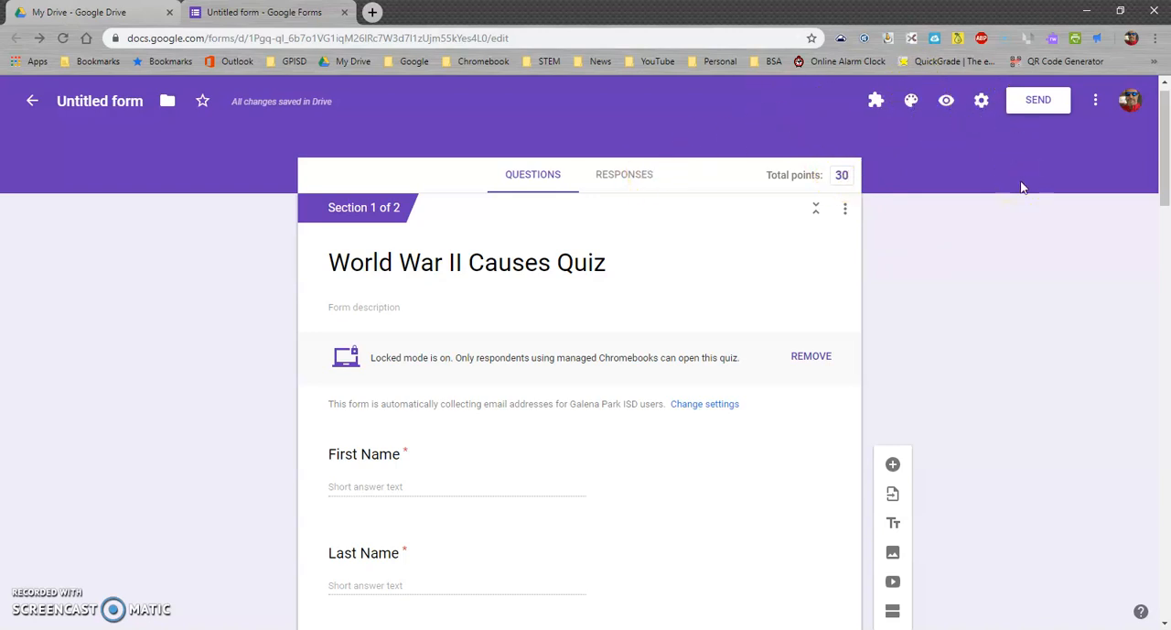
click(981, 101)
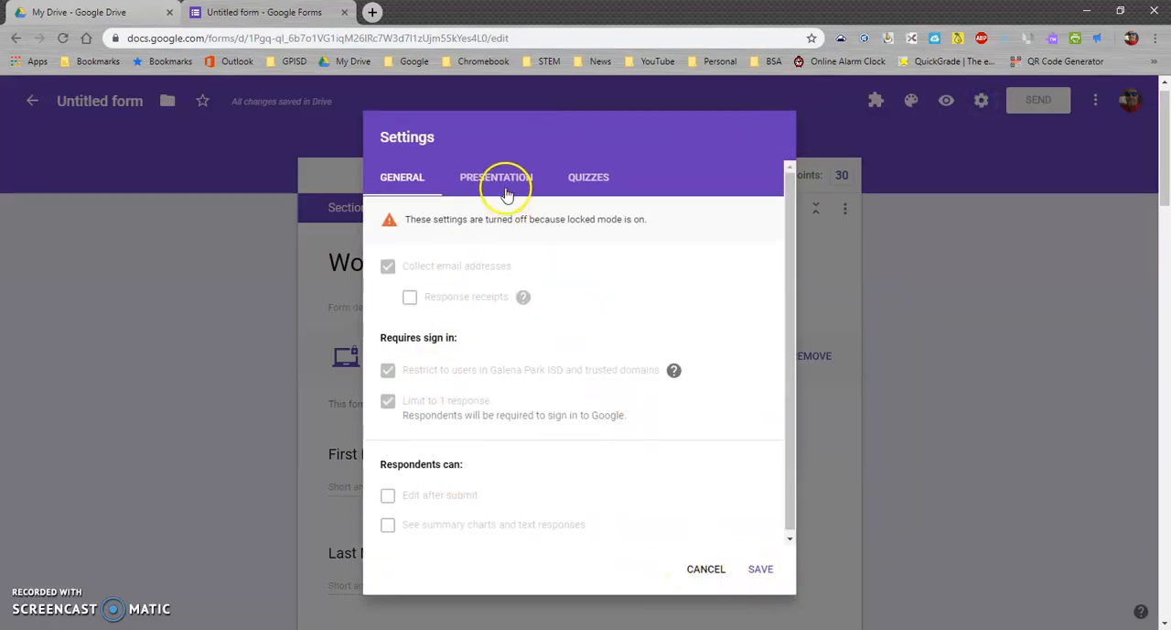
click(705, 569)
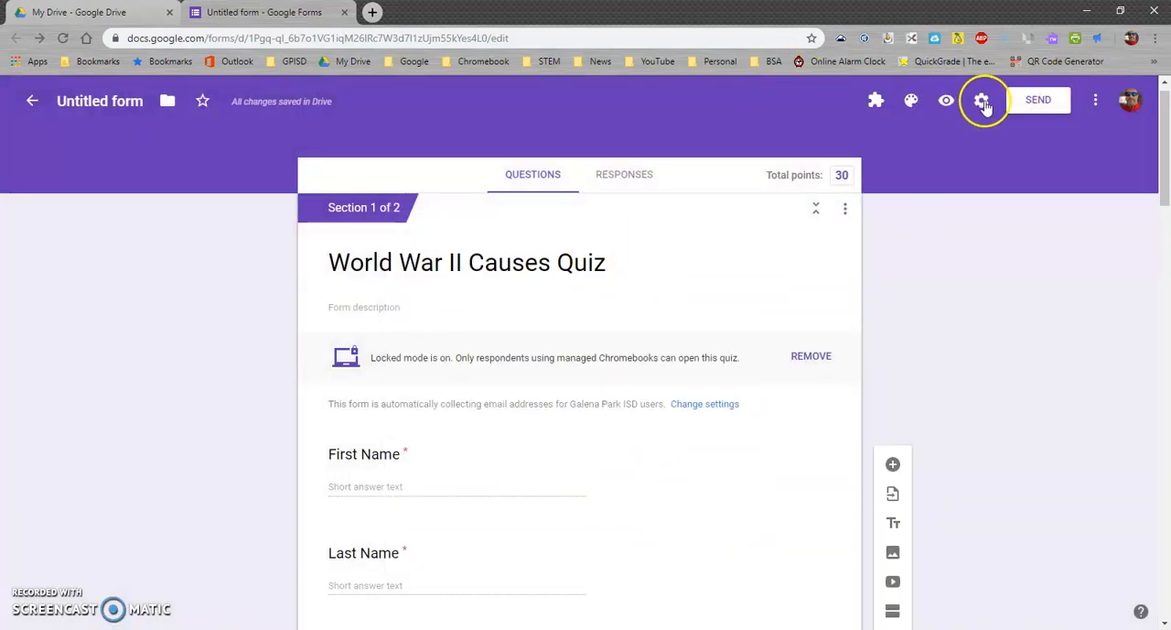
Copy the quiz's full share link from the send options, then close them without sending
click(1043, 100)
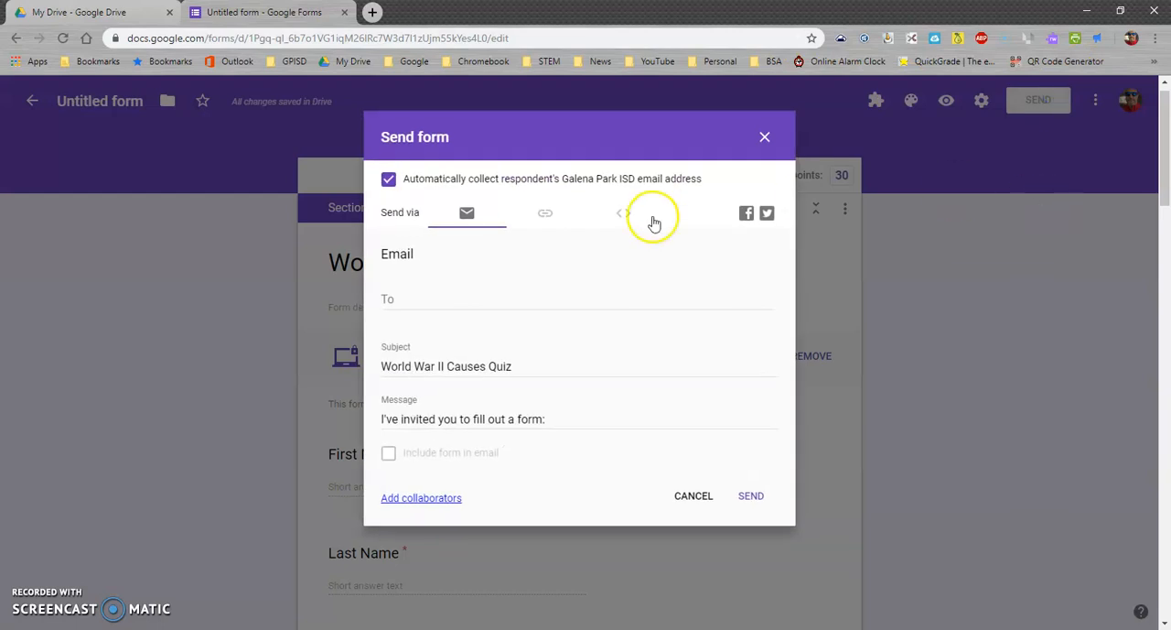
click(546, 216)
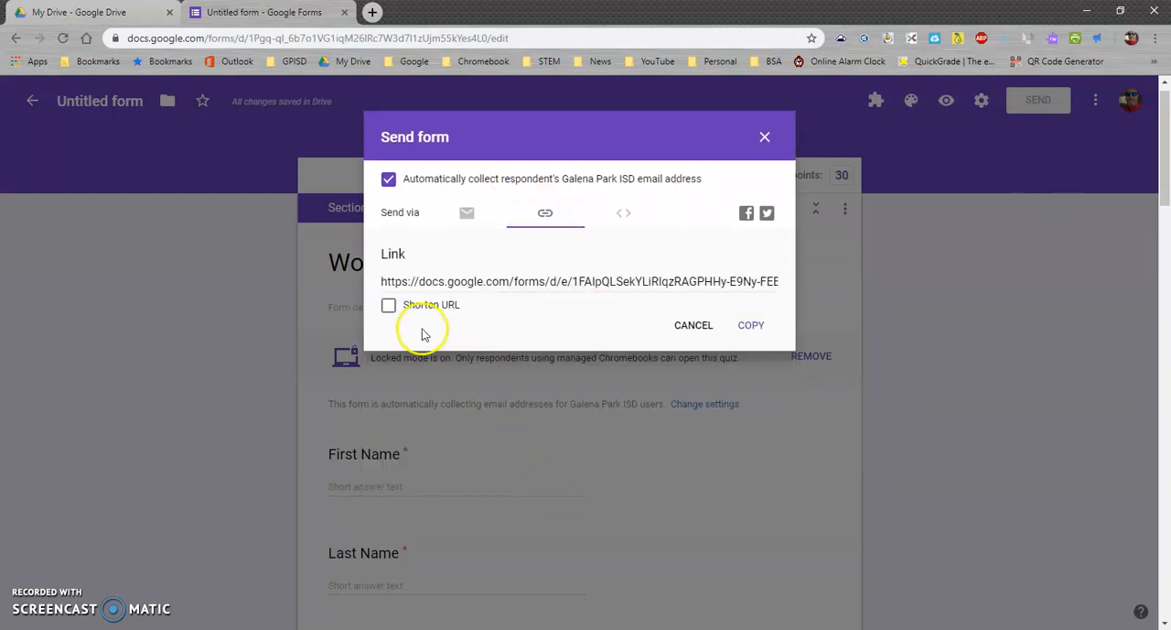
click(439, 280)
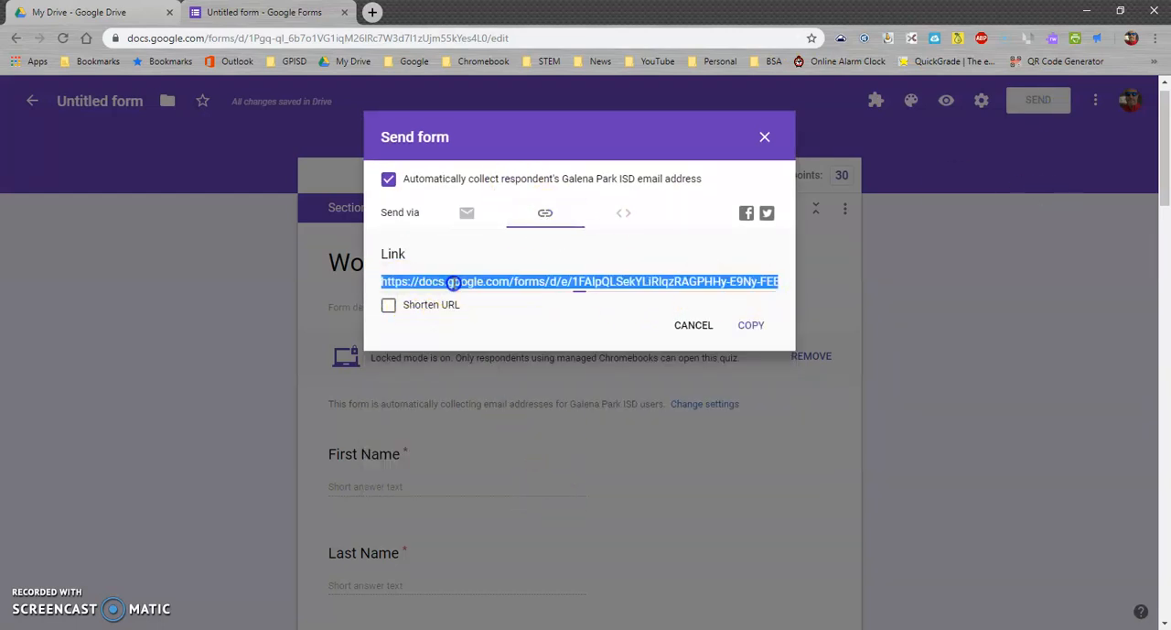
click(750, 326)
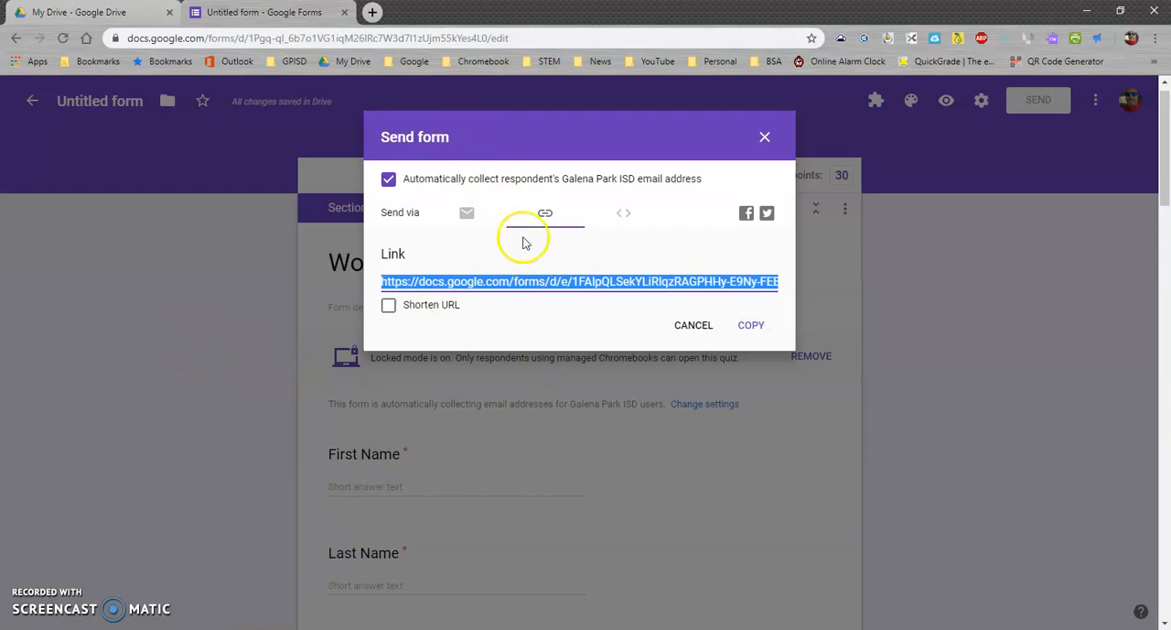
click(692, 326)
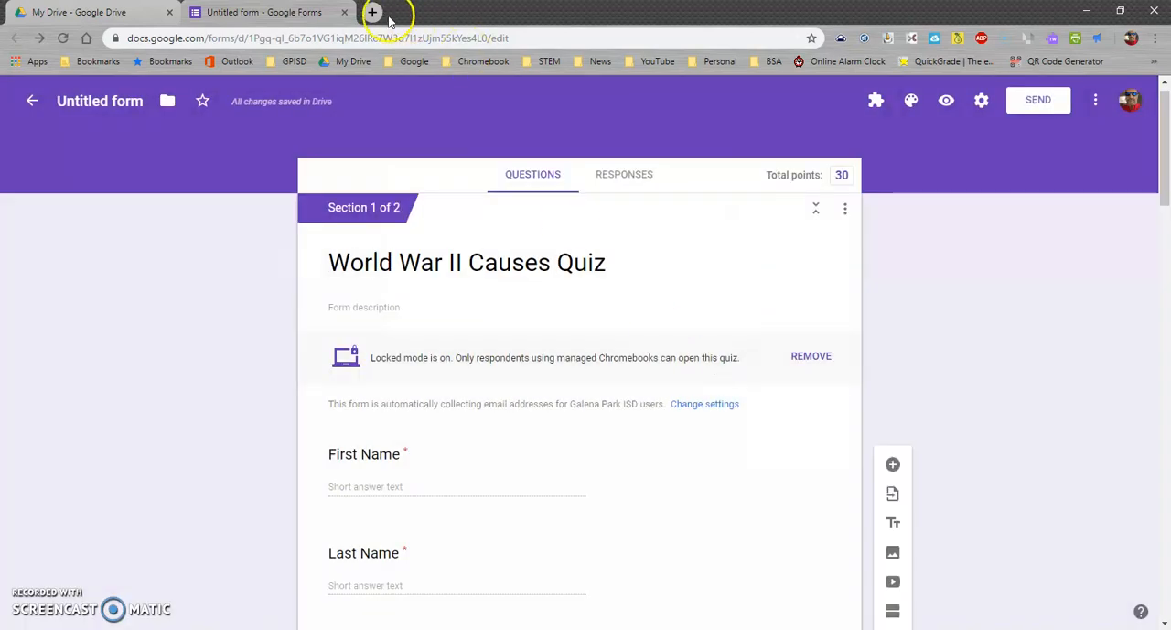
Open Google Classroom in a new browser tab and go to the classwork of the Social Studies-August 14th class
click(375, 11)
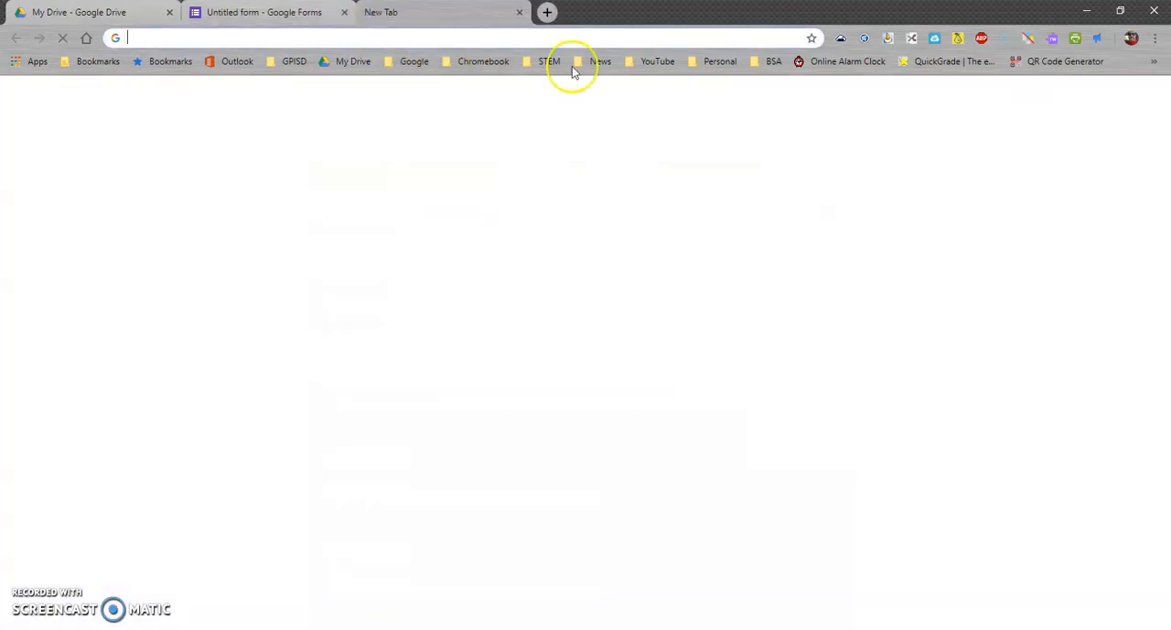
click(483, 62)
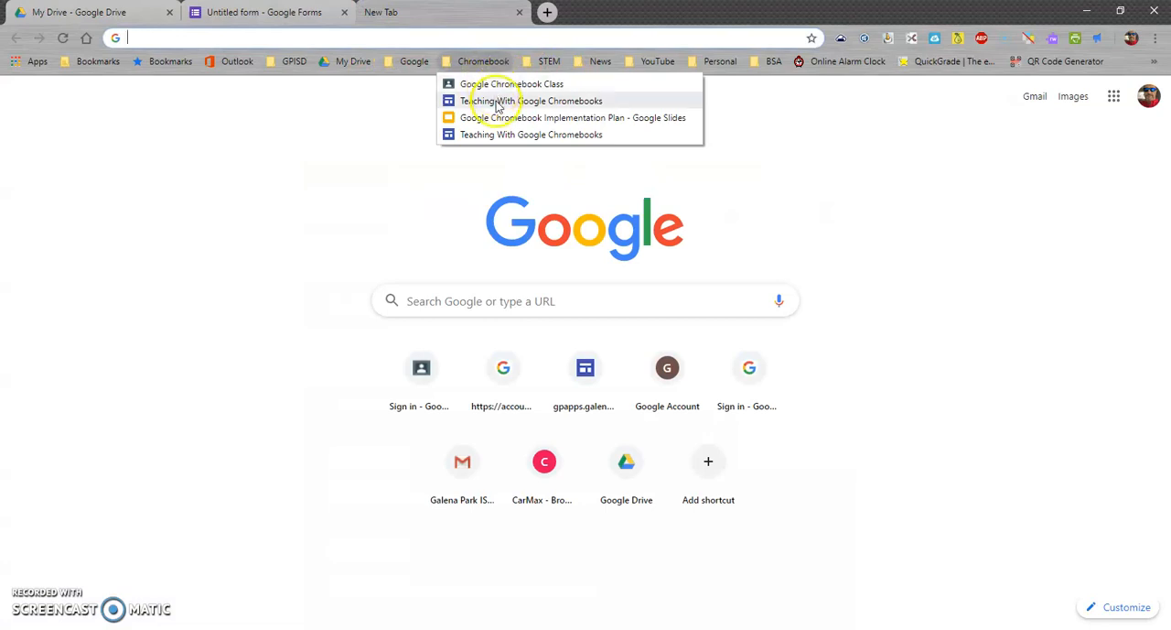
mouse_move(413, 62)
click(416, 85)
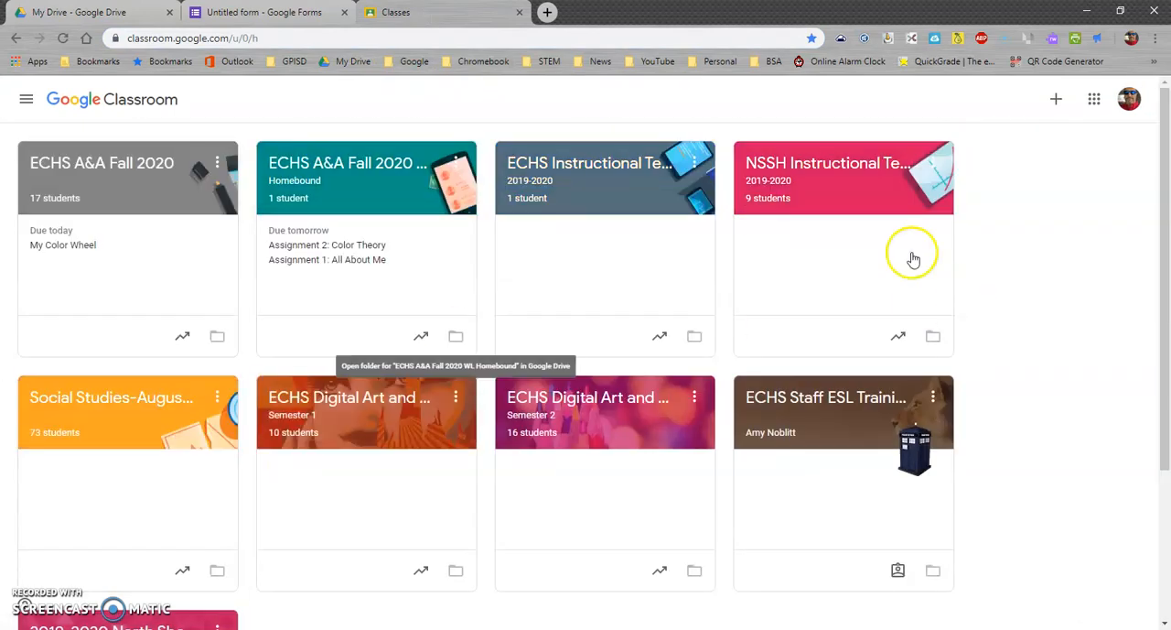
click(94, 399)
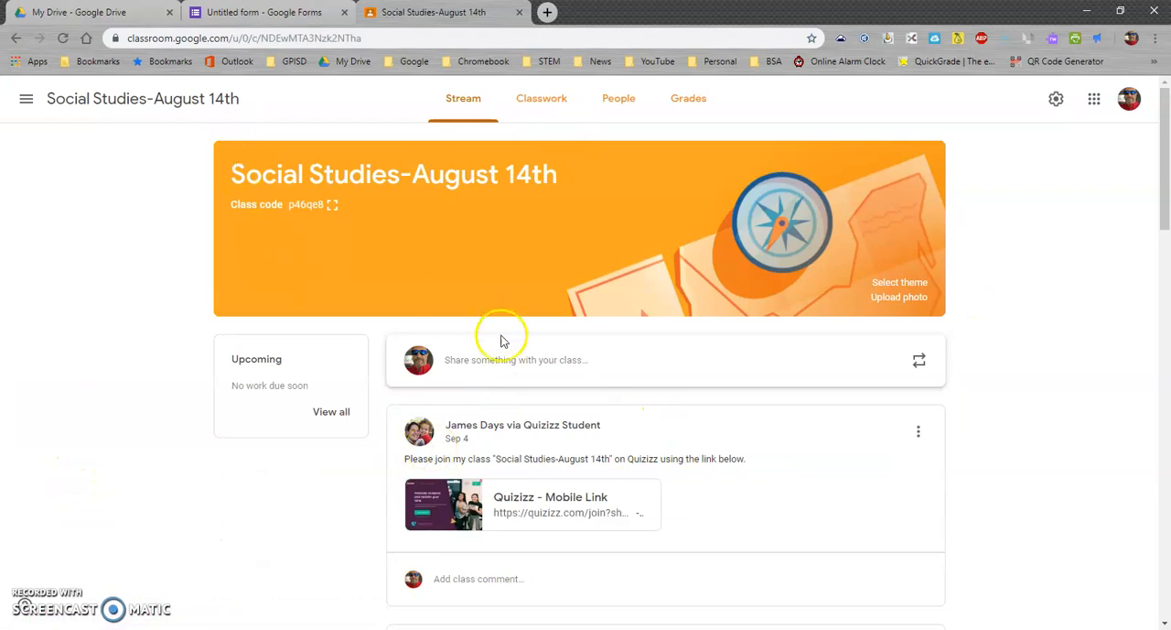
click(547, 98)
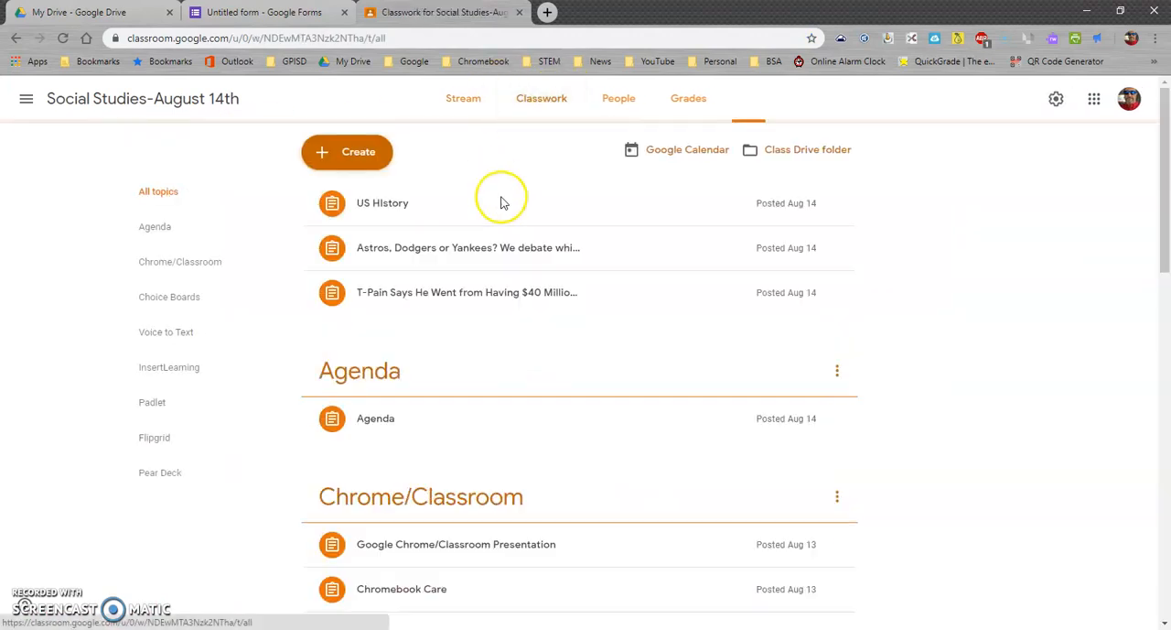
Create an assignment titled "World War II Quiz" with the copied form link attached
click(360, 153)
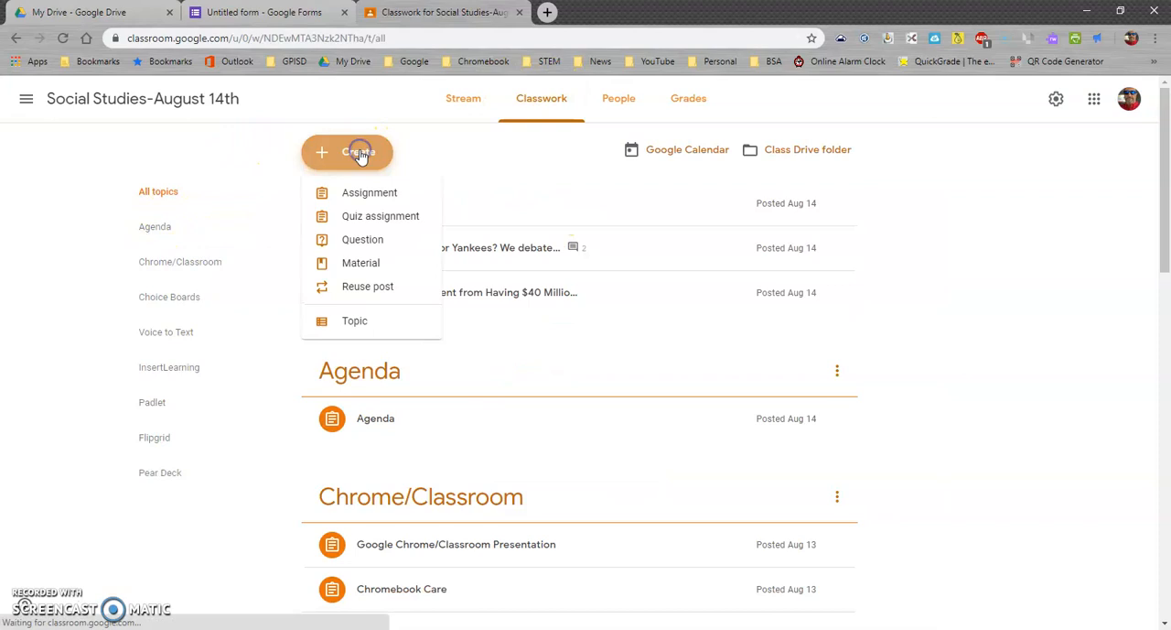
click(364, 191)
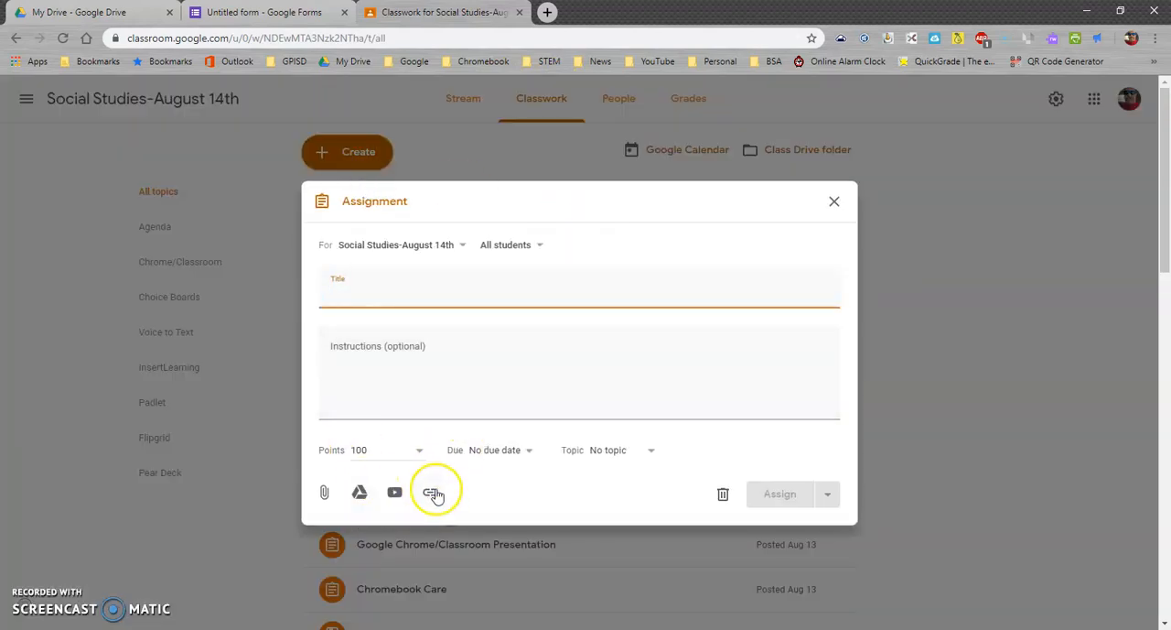
click(431, 495)
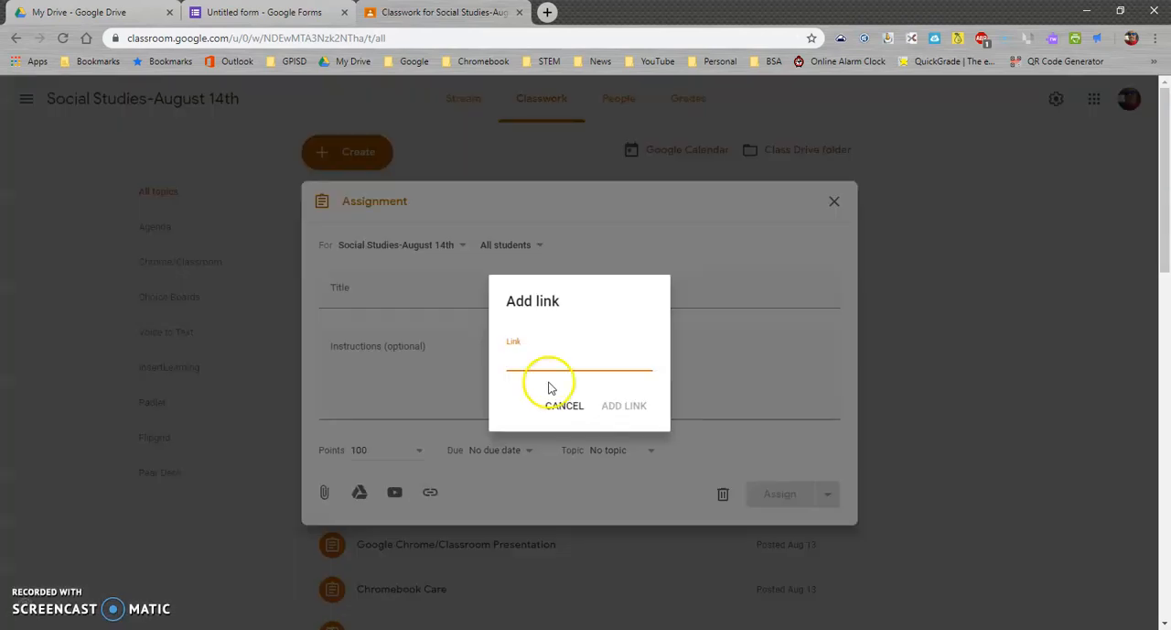
key(ctrl+v)
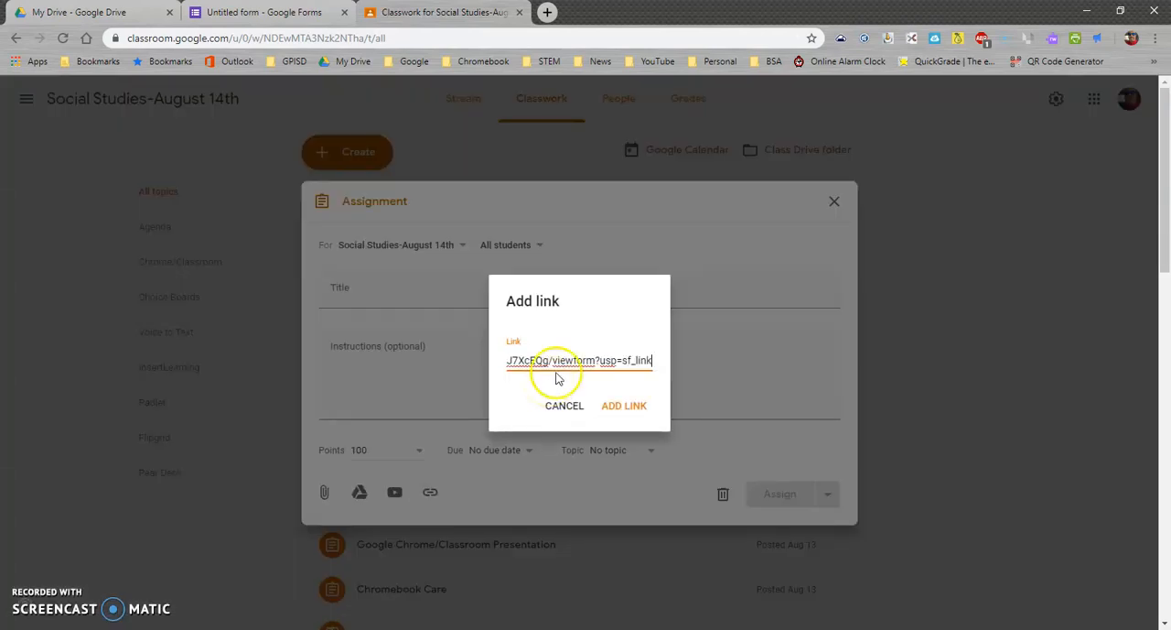
click(618, 407)
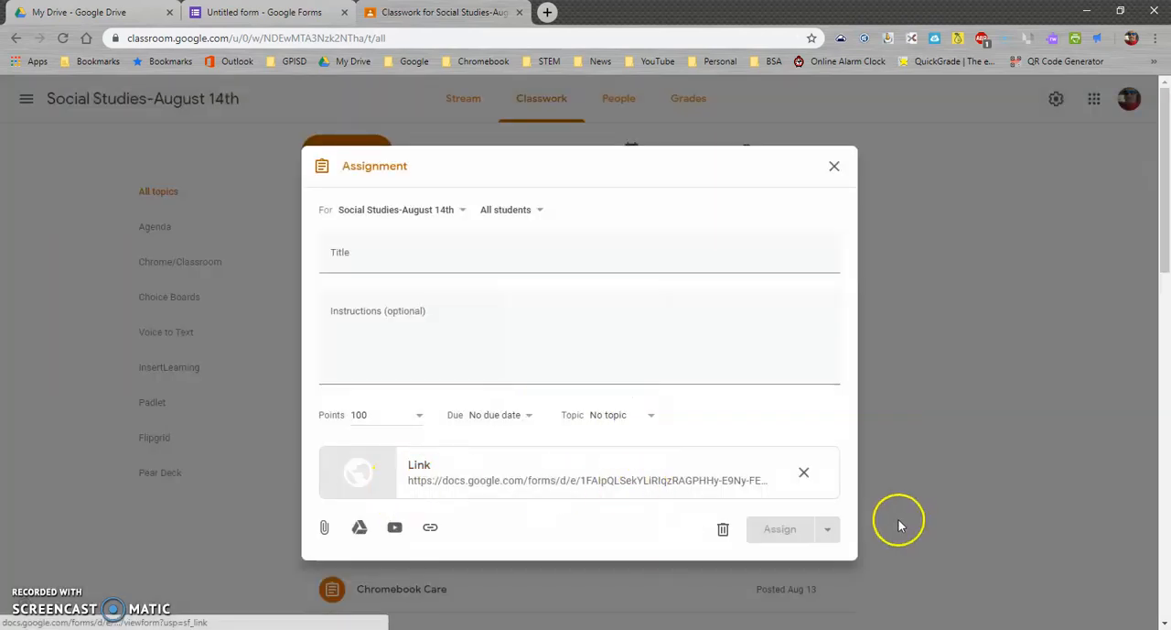
click(379, 258)
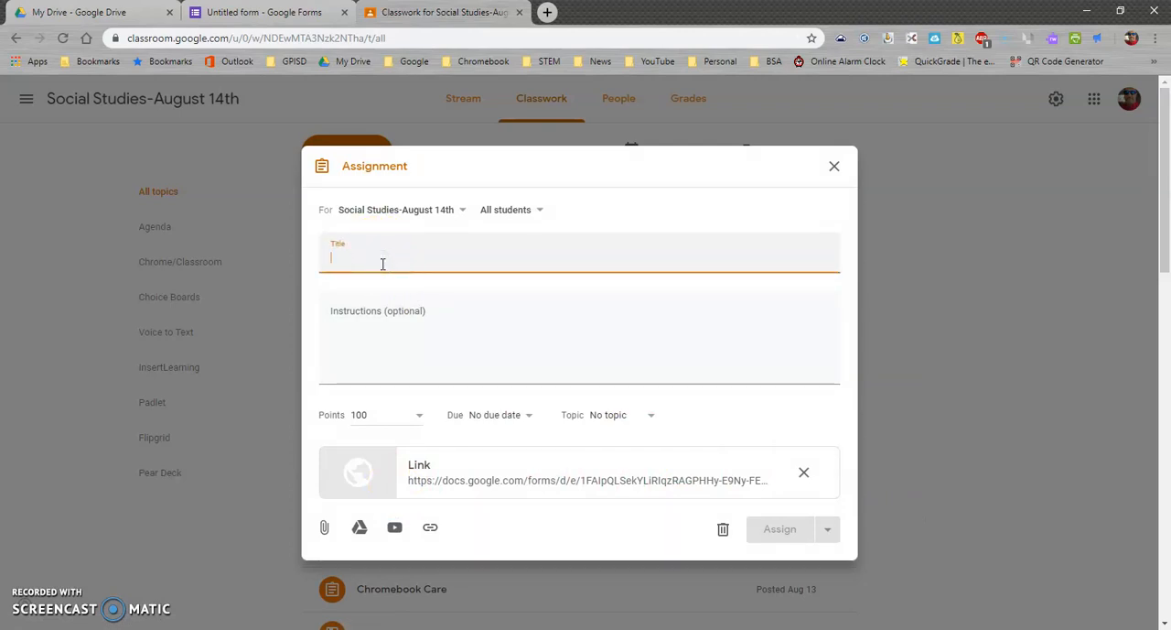
text(World War II Quiz)
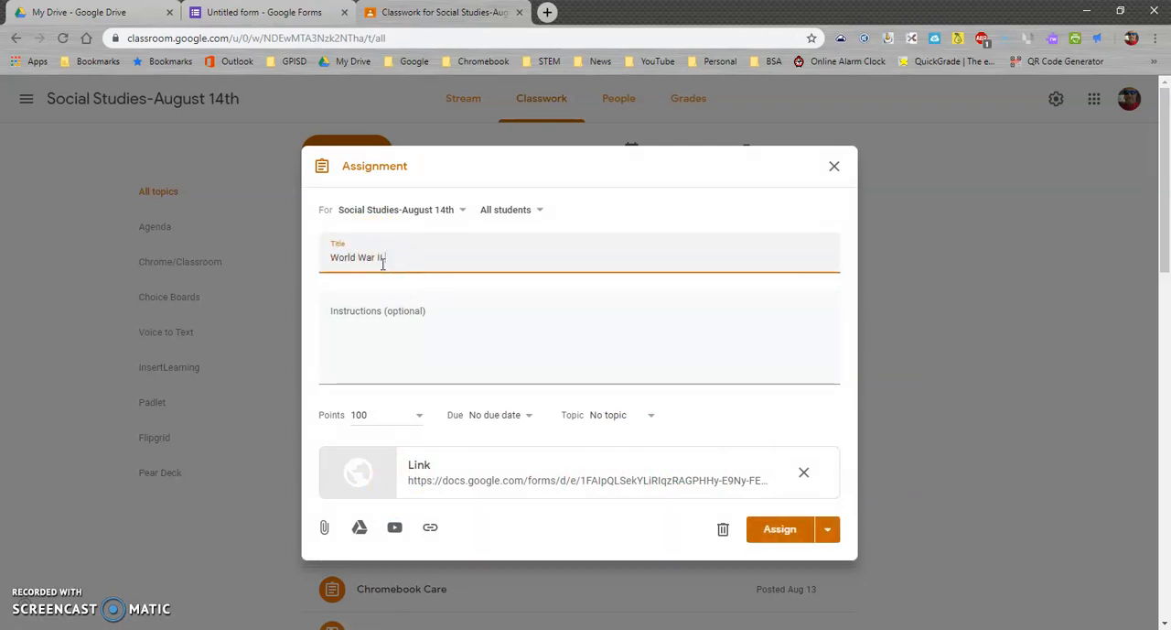
Add the instructions "Take quiz" to the World War II Quiz assignment and set its due date to September 13
click(400, 359)
text(Take quiz)
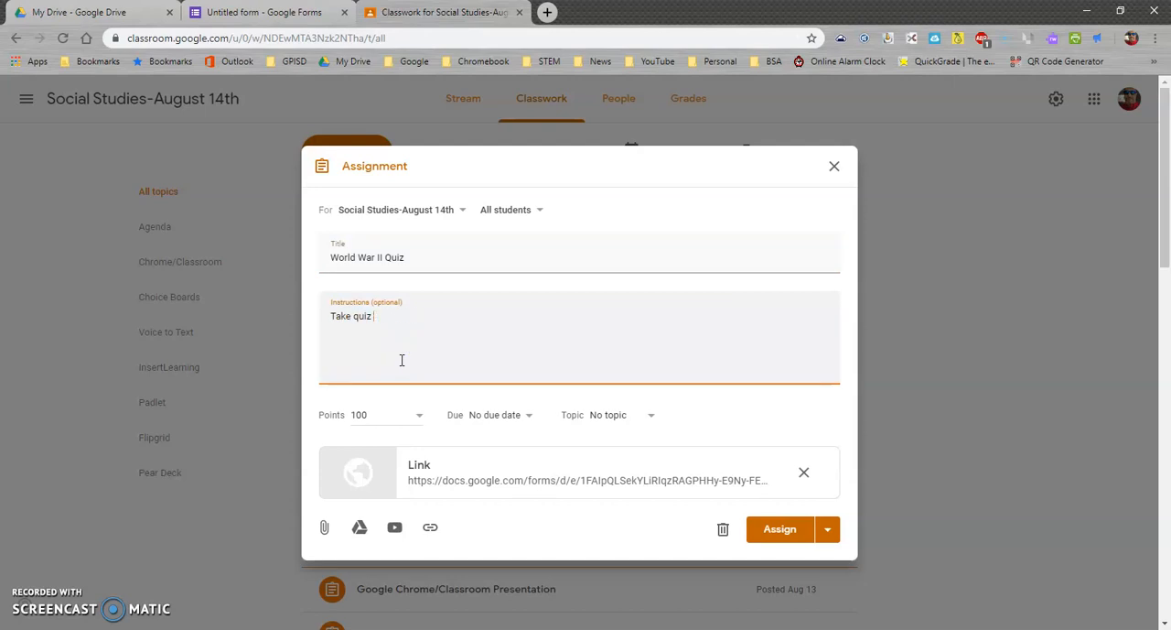
click(511, 417)
click(517, 469)
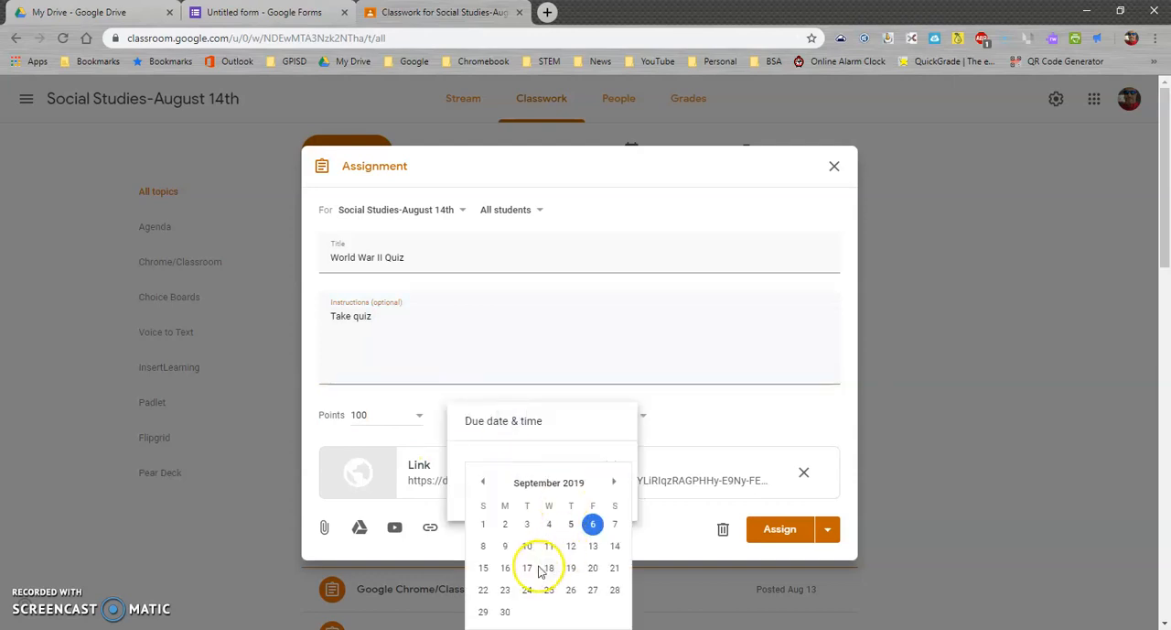
click(597, 547)
click(682, 411)
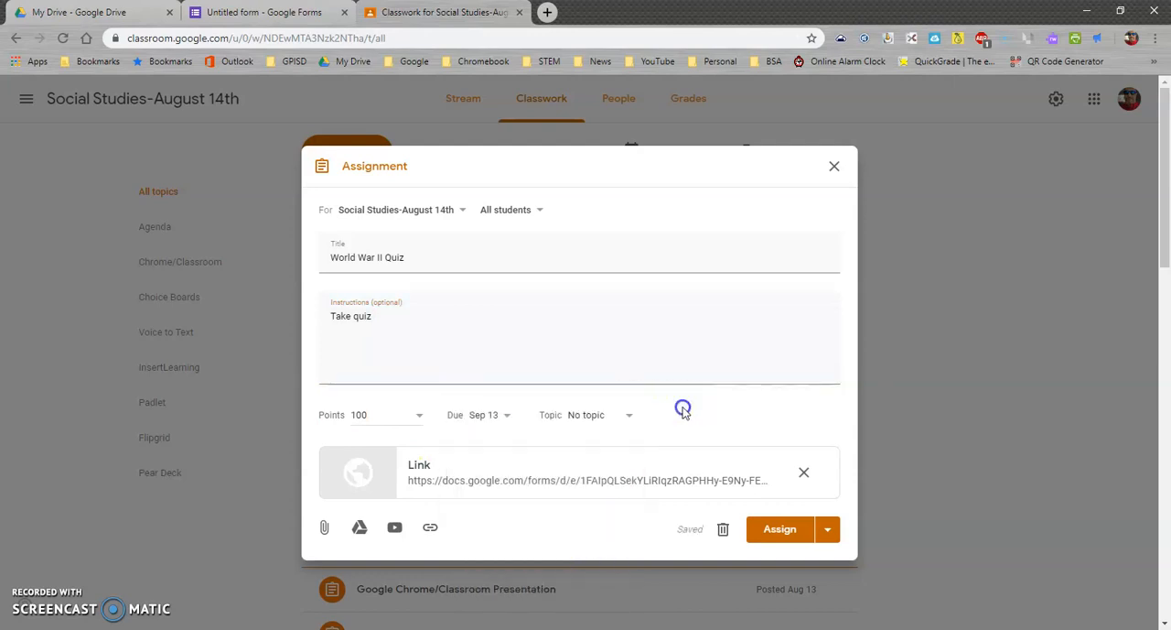
Look through the assignment's topic choices without picking one, and close the assignment as a draft instead of posting it
click(627, 416)
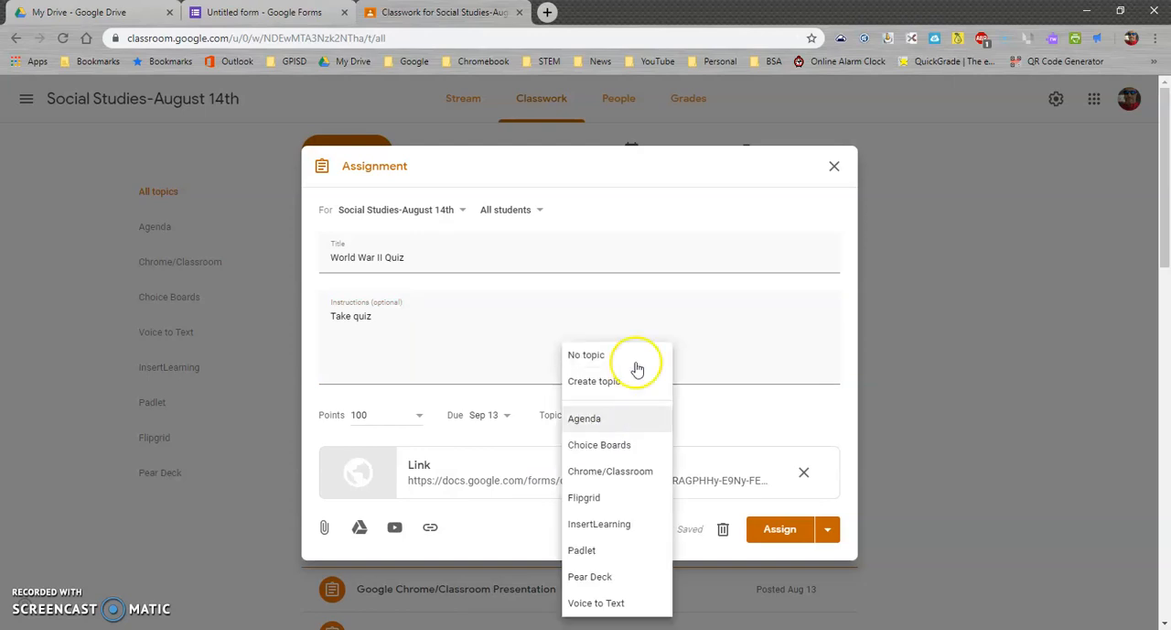
click(758, 413)
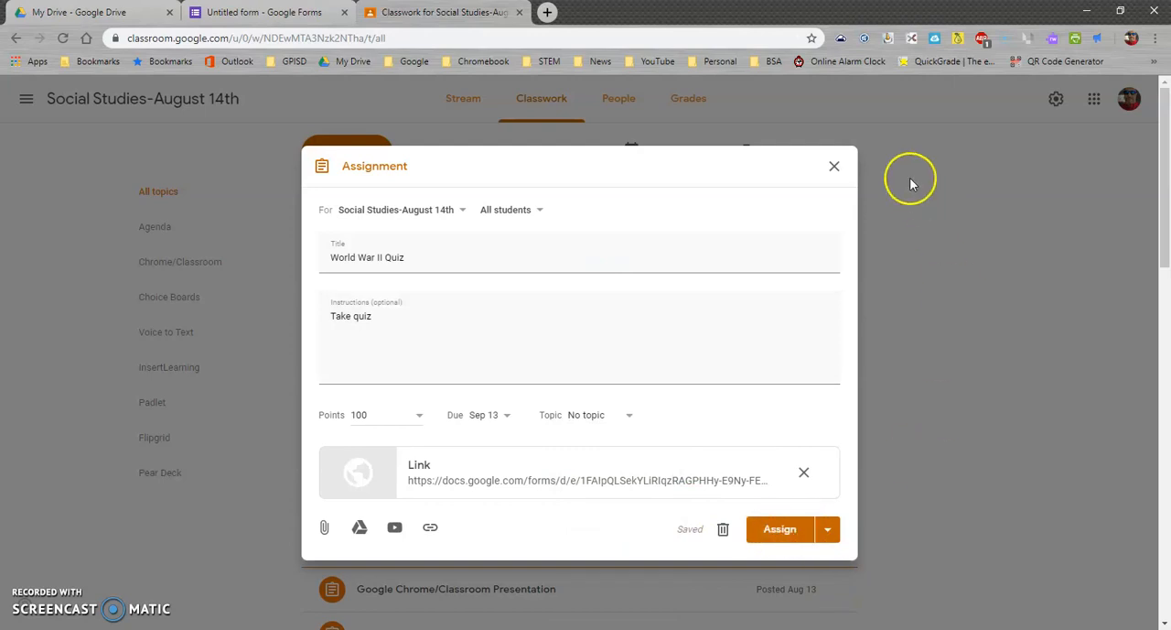
click(834, 167)
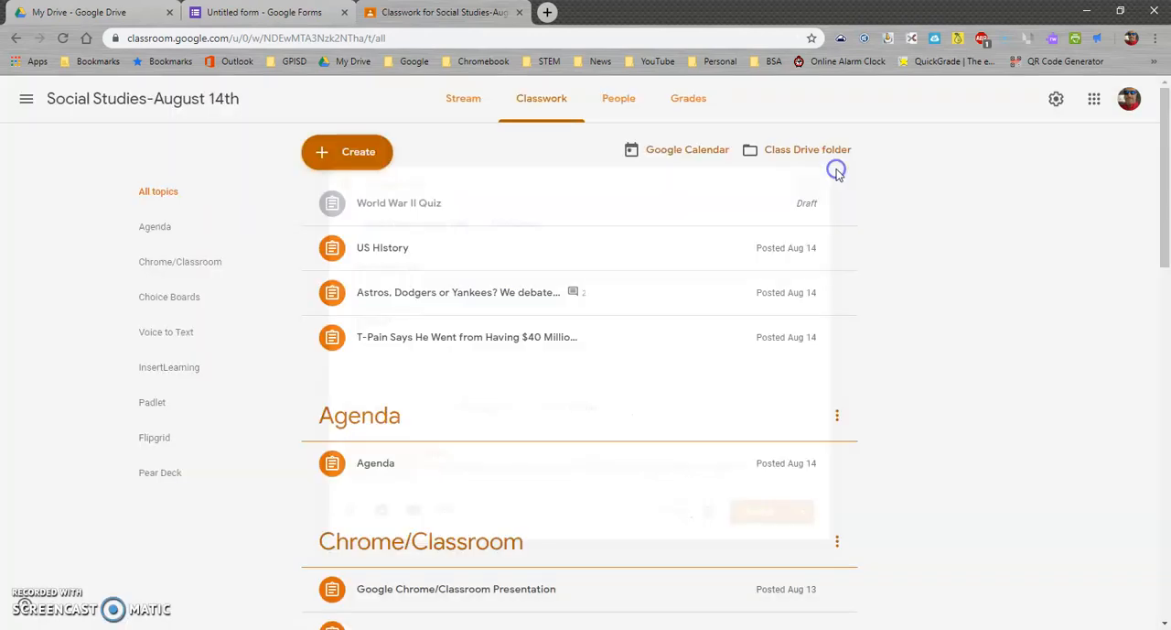
Switch to the quiz form's responses in Google Forms and turn accepting responses off and back on
click(304, 14)
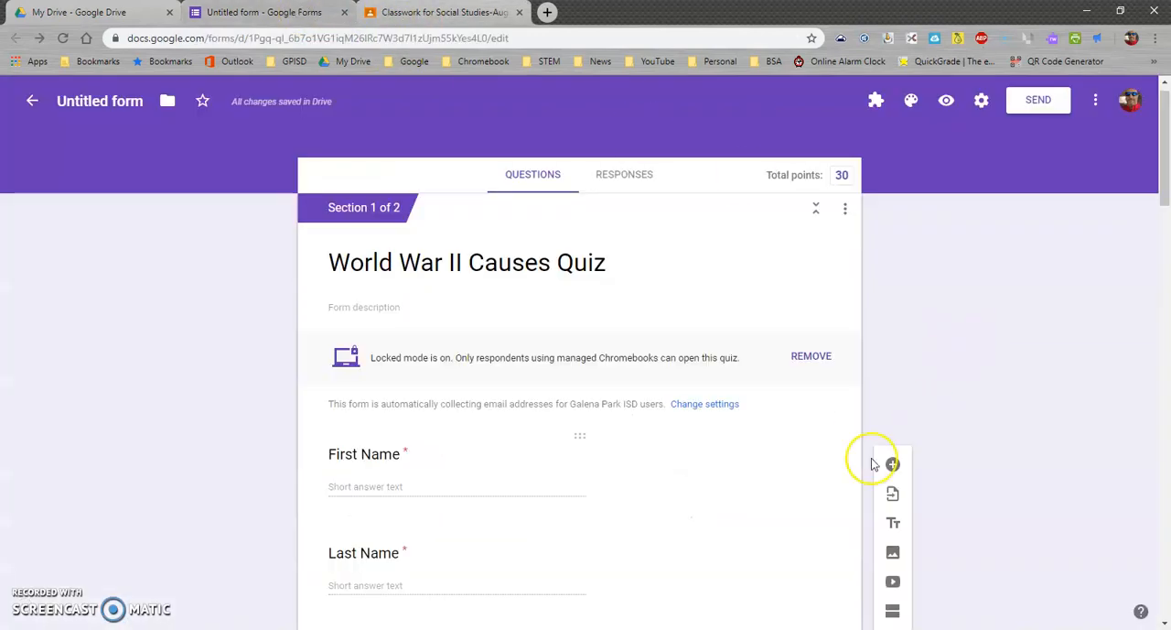
click(628, 176)
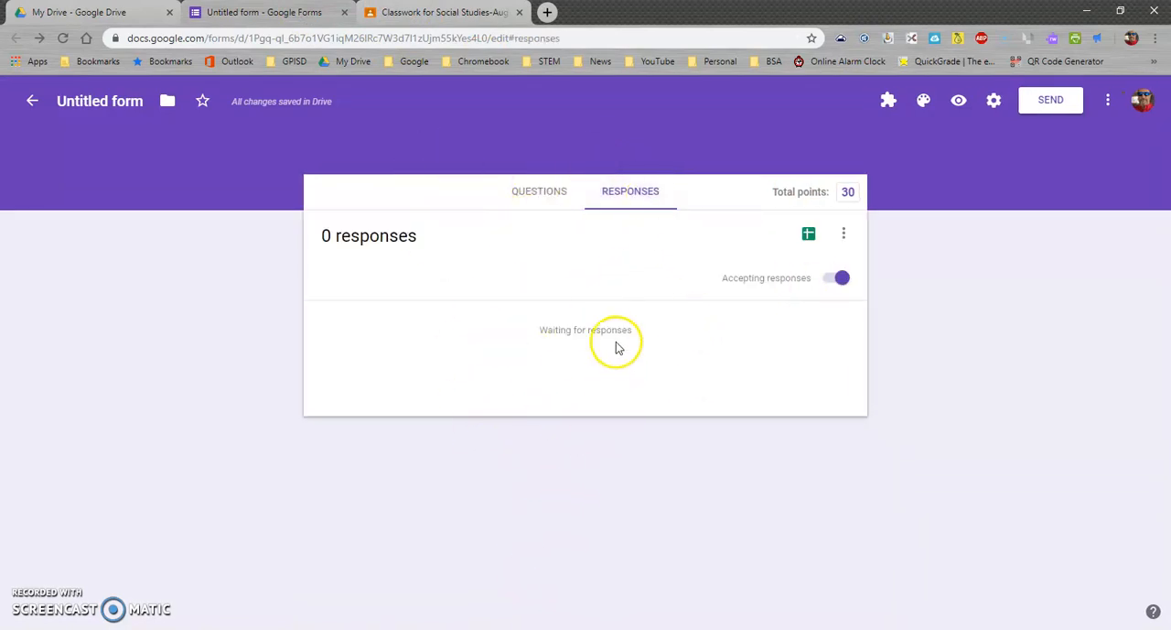
click(835, 279)
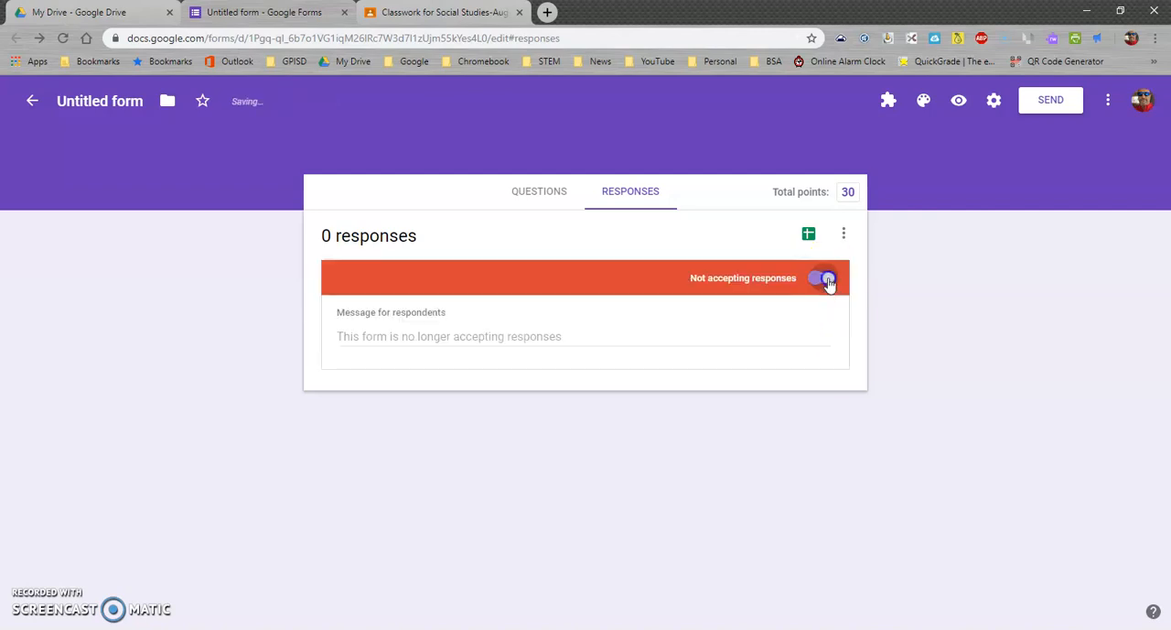
click(828, 278)
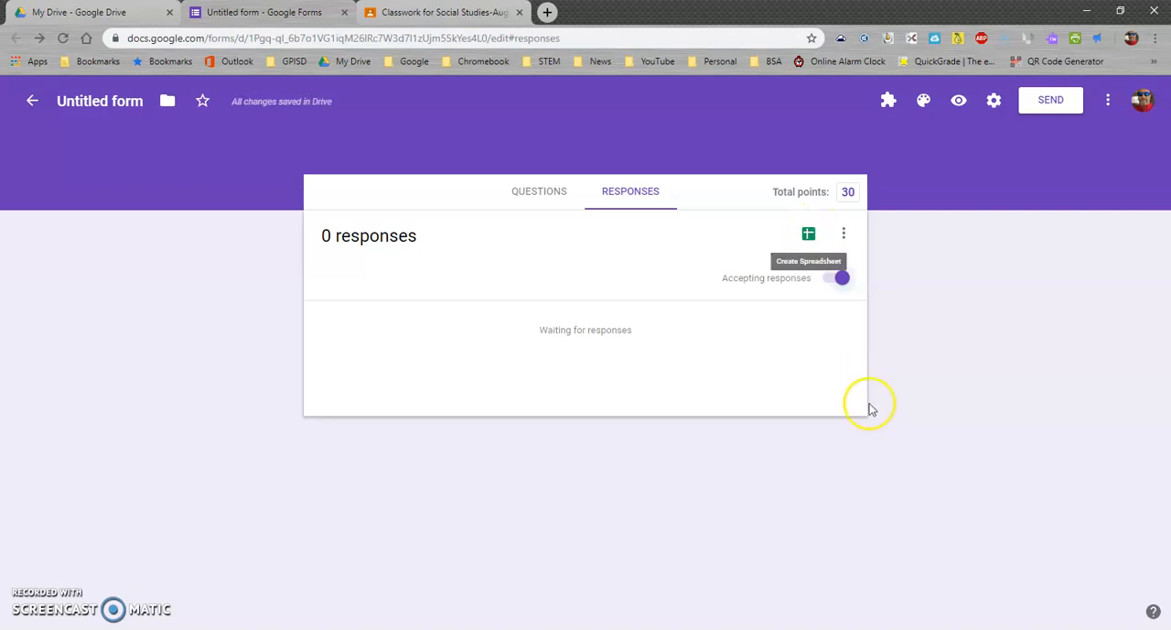
Review the additional response options, and create a new spreadsheet as the destination for the quiz responses
click(845, 236)
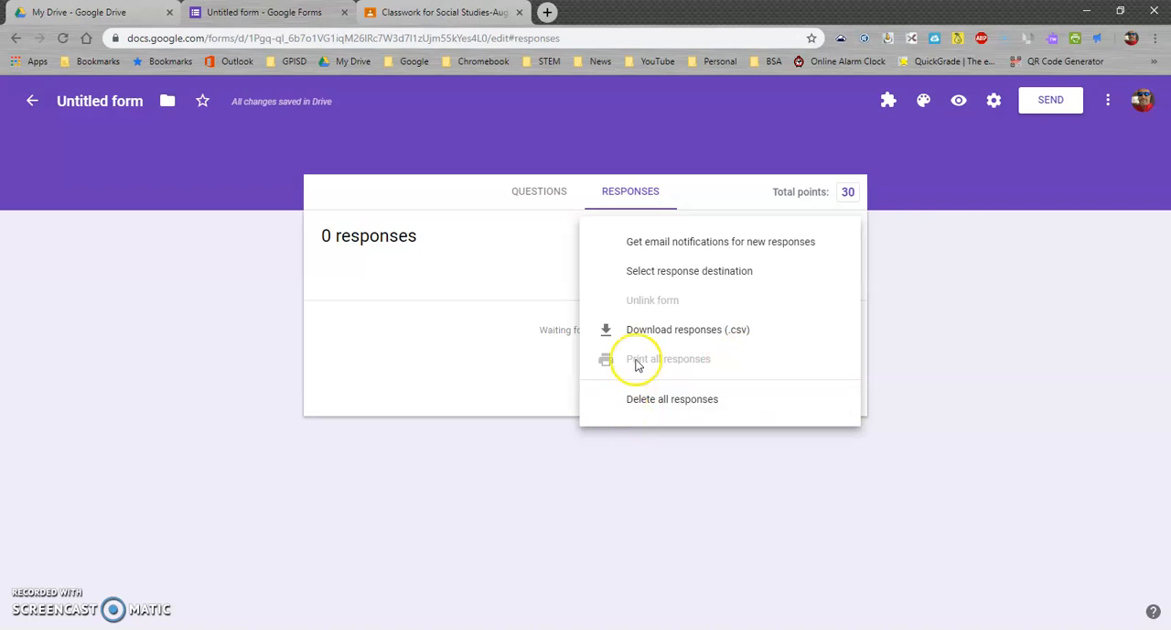
click(906, 280)
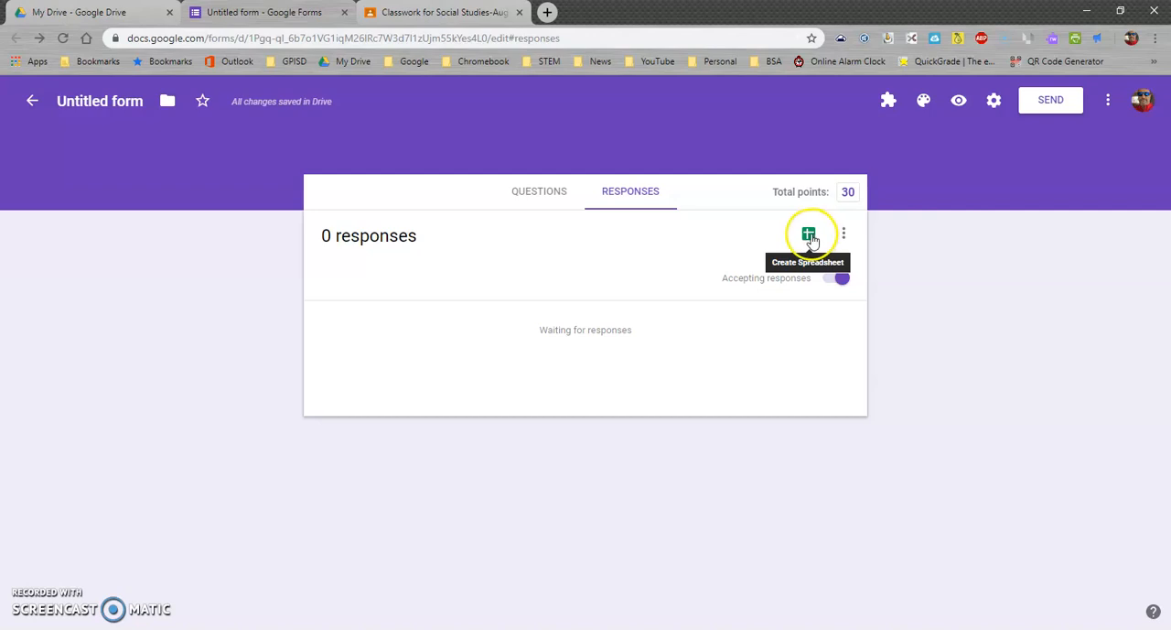
click(808, 238)
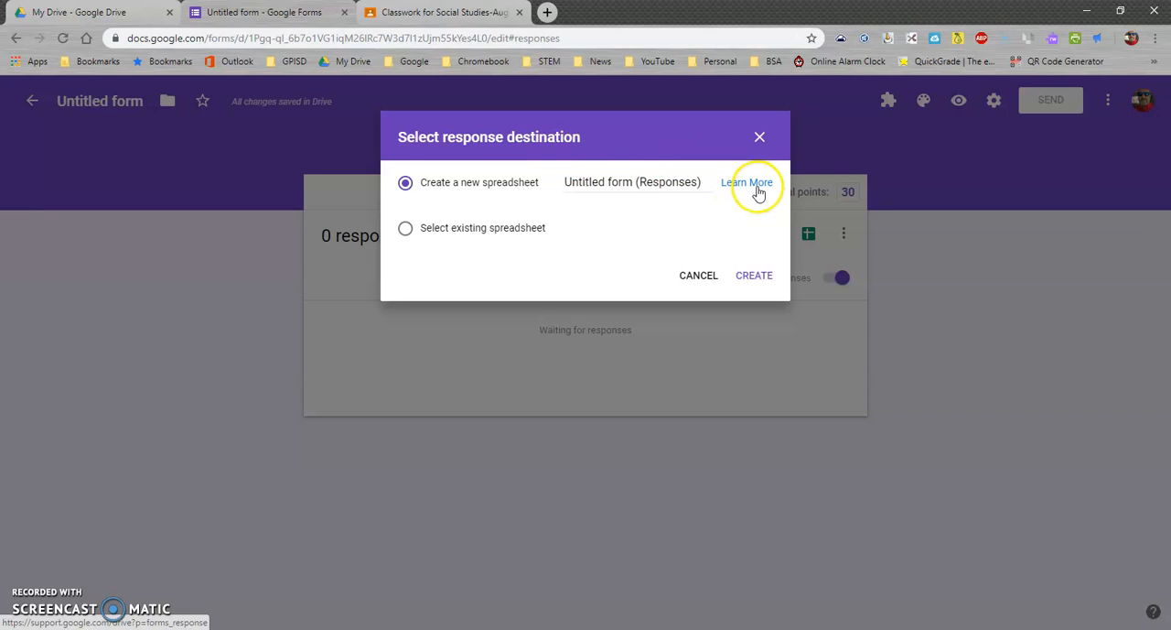
click(743, 276)
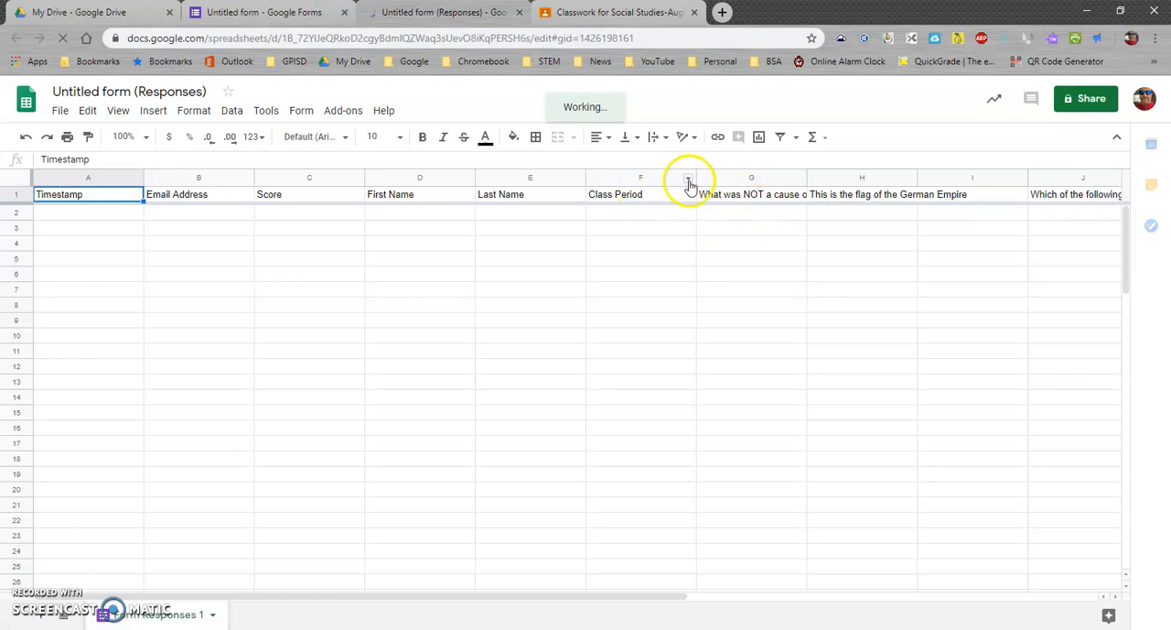
Open the column options for the Class Period column in the response spreadsheet
click(689, 183)
click(688, 180)
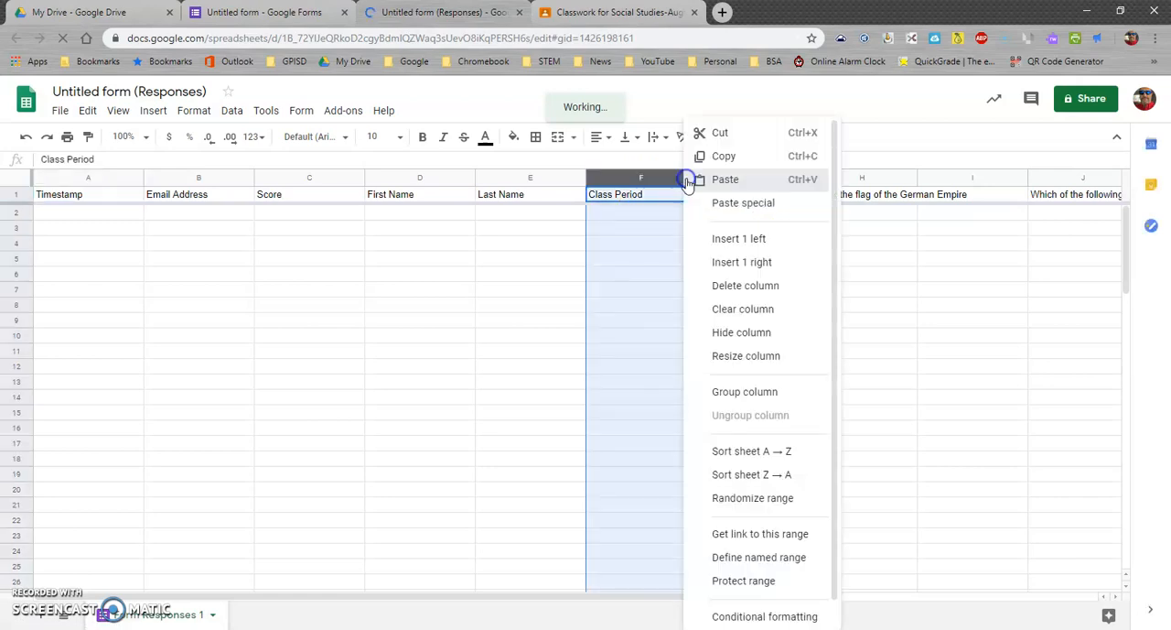